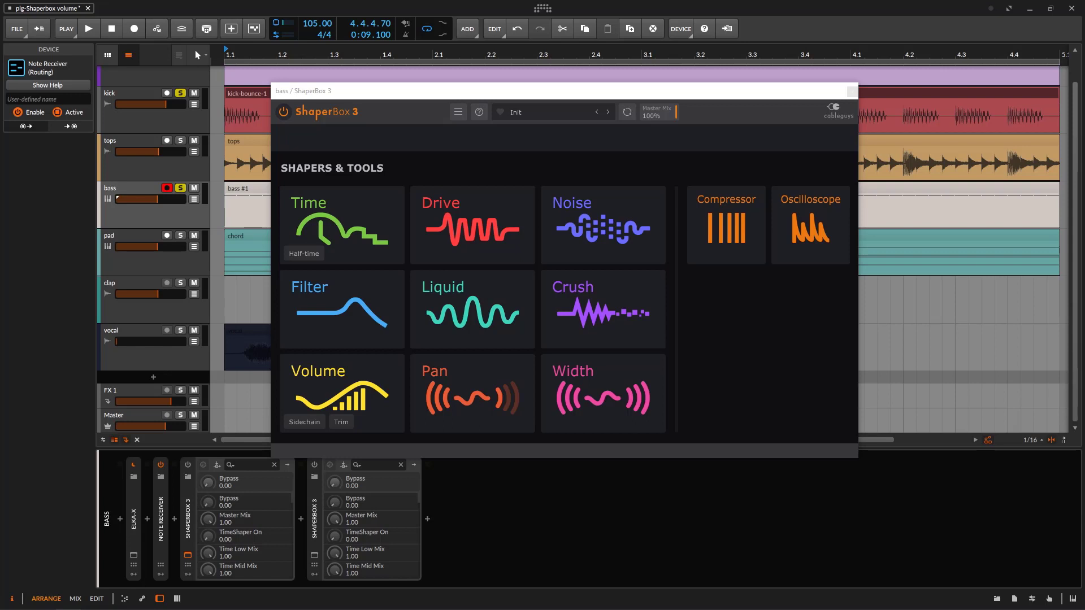
Step: Add the Liquid shaper, expand its envelope section and remove the shaper again
{"action": "left_click", "coordinate": [316, 392]}
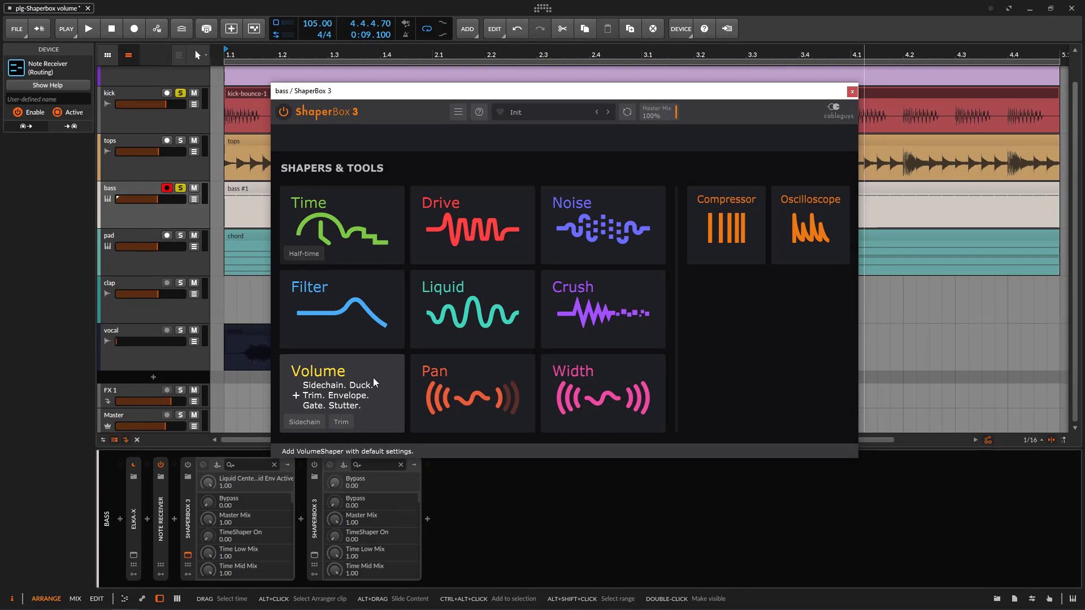
{"action": "left_click", "coordinate": [500, 300]}
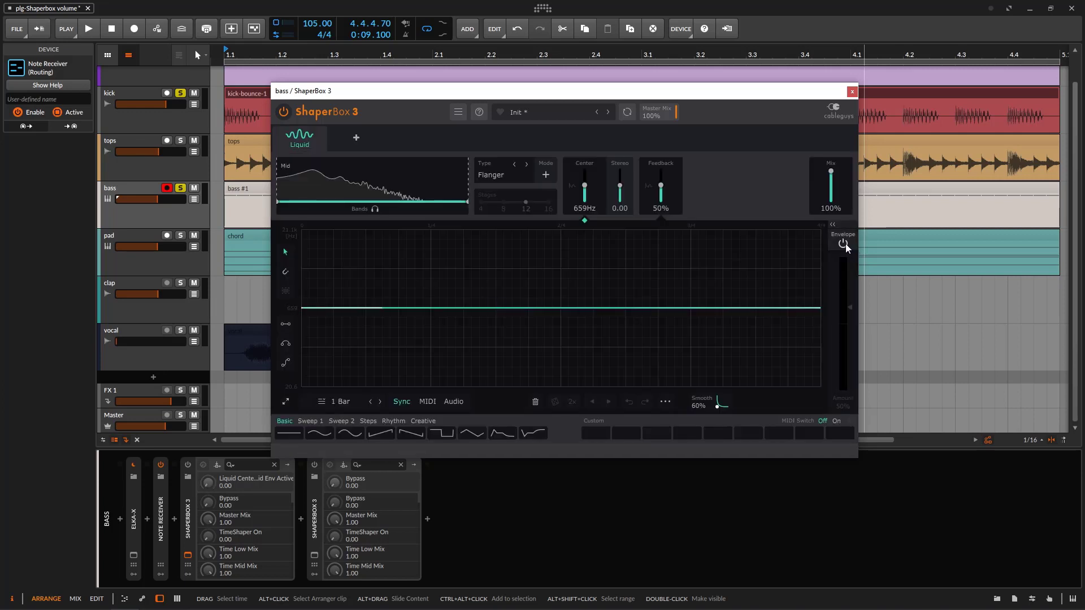
{"action": "left_click", "coordinate": [833, 225]}
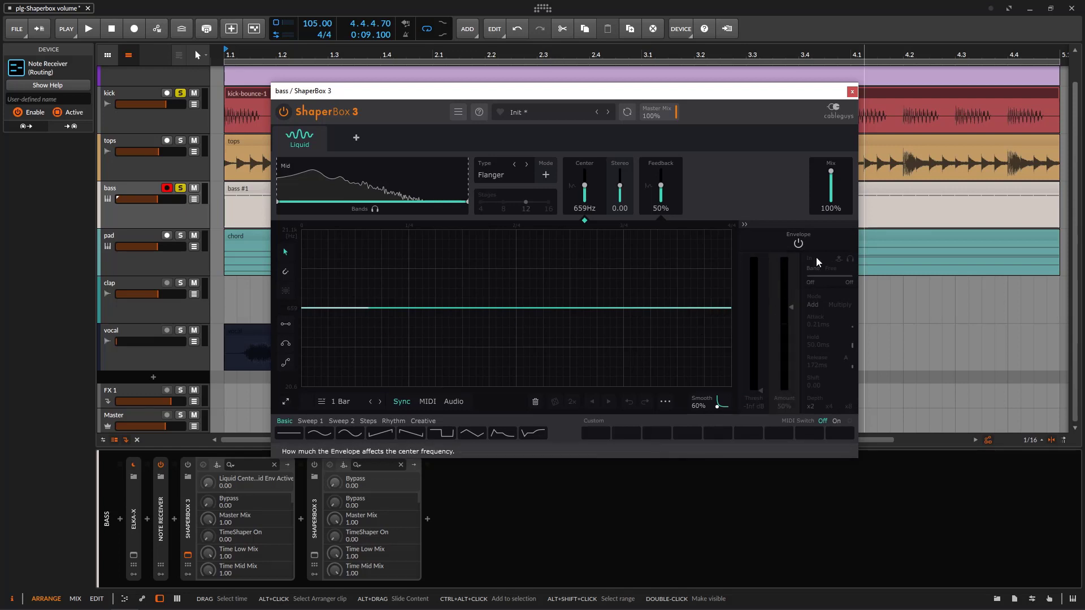
{"action": "left_click", "coordinate": [323, 134]}
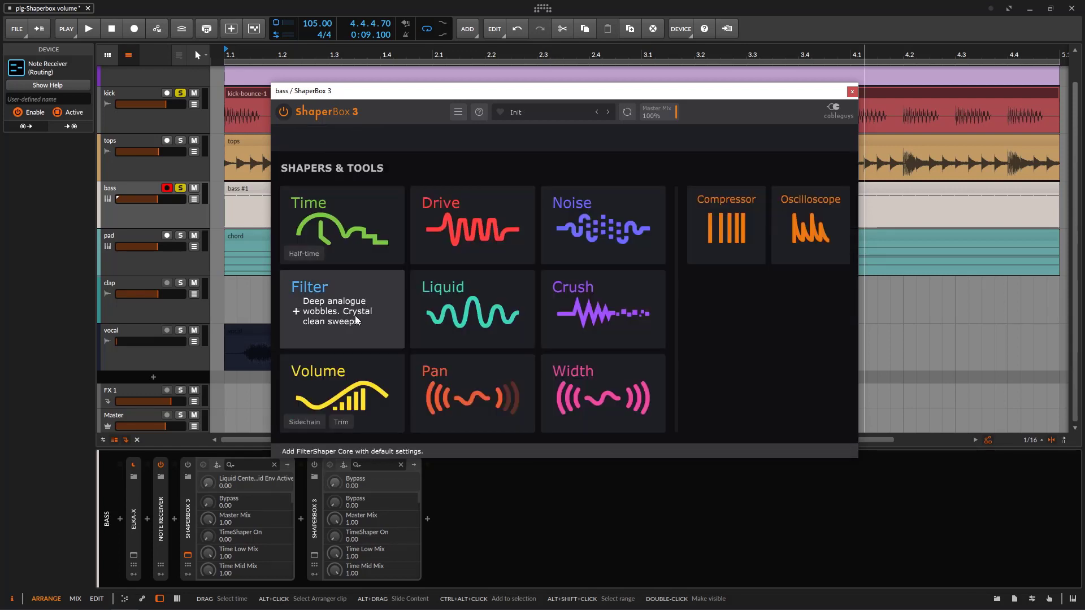
Step: Add the Volume shaper with default settings and remove it again, repeating this once
{"action": "left_click", "coordinate": [344, 384]}
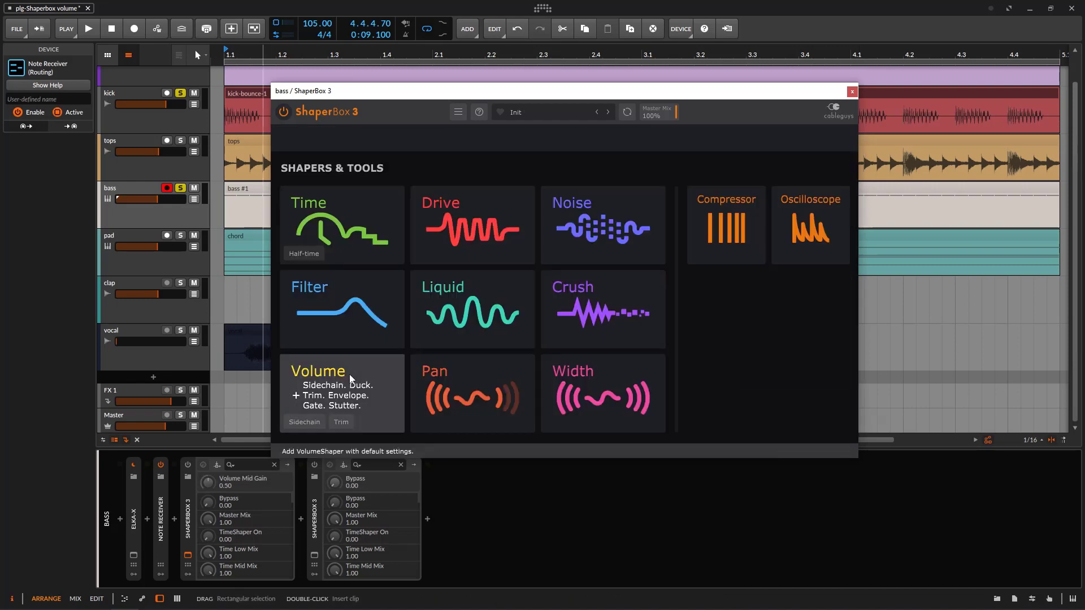
{"action": "left_click", "coordinate": [350, 375]}
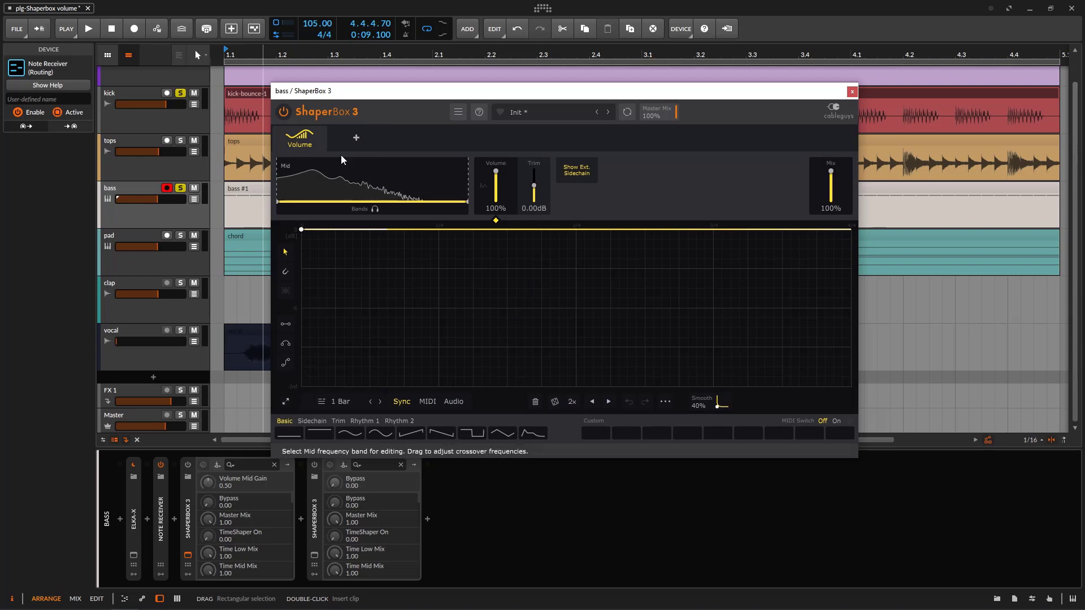
{"action": "left_click", "coordinate": [322, 132]}
{"action": "left_click", "coordinate": [352, 386]}
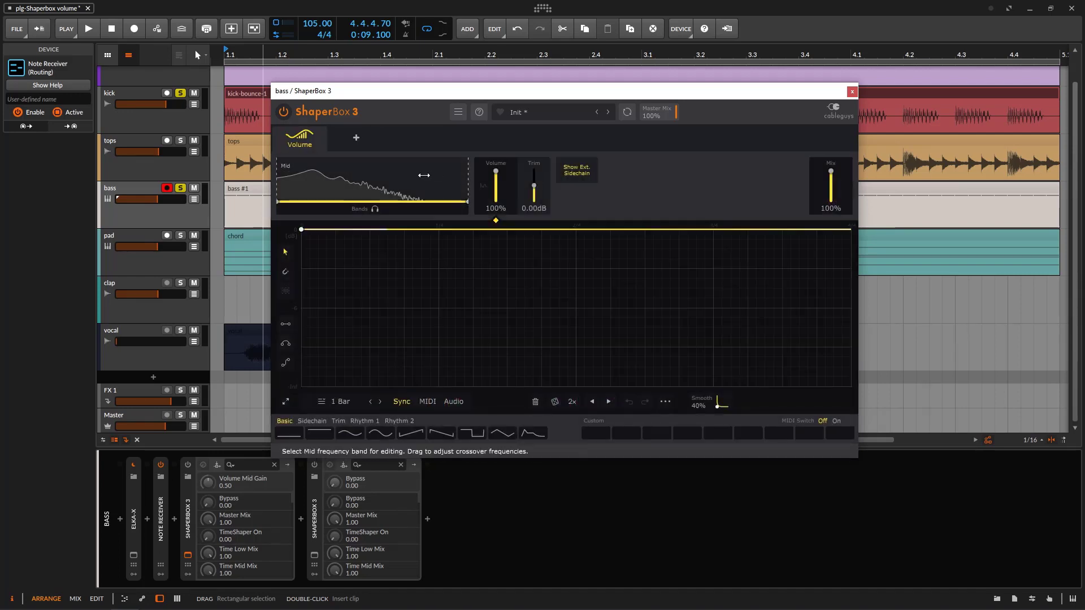
{"action": "left_click", "coordinate": [323, 135]}
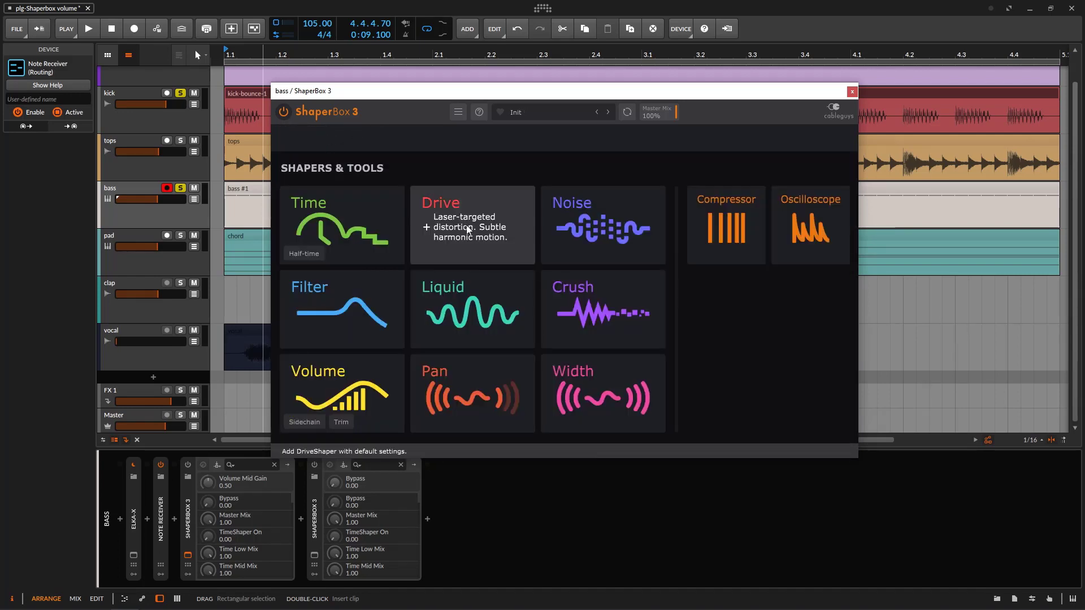
Step: Load the Drive shaper and compare it with the Volume shaper, removing each one
{"action": "left_click", "coordinate": [415, 225]}
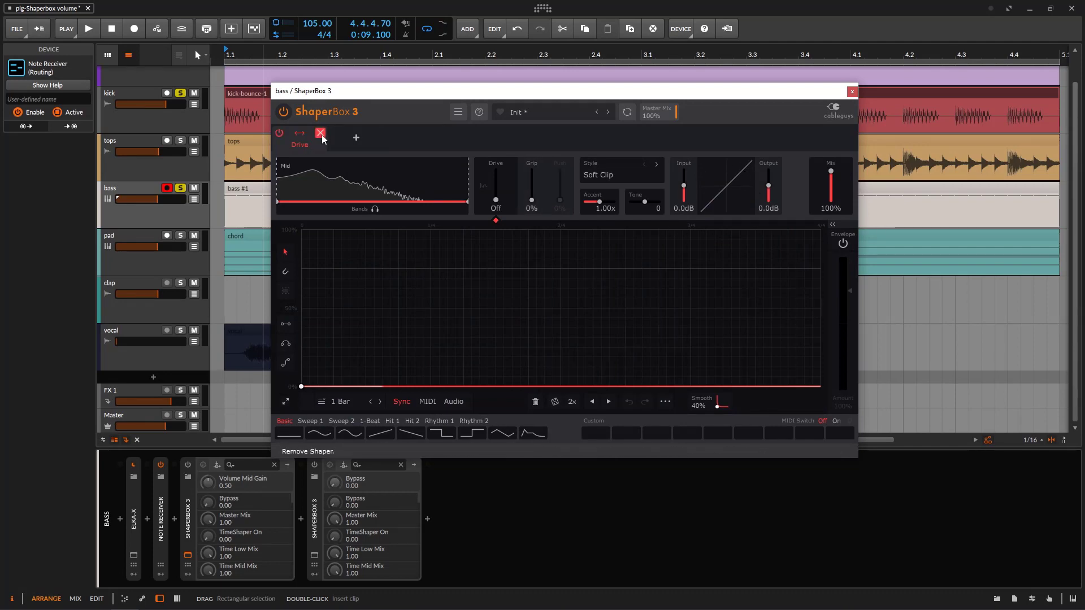
{"action": "left_click", "coordinate": [320, 134]}
{"action": "left_click", "coordinate": [348, 374]}
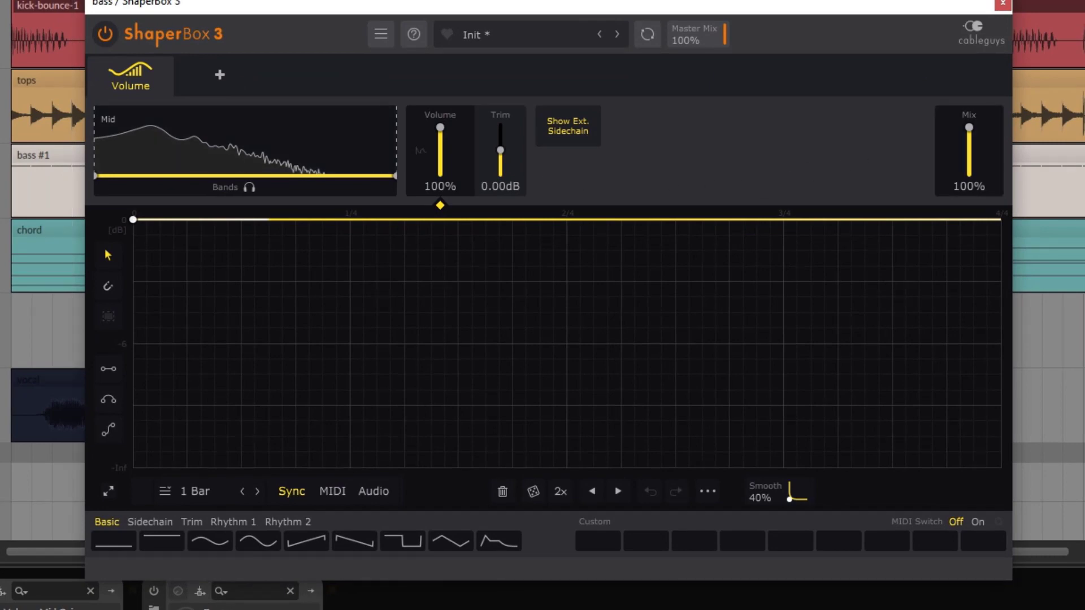
{"action": "left_click", "coordinate": [164, 69]}
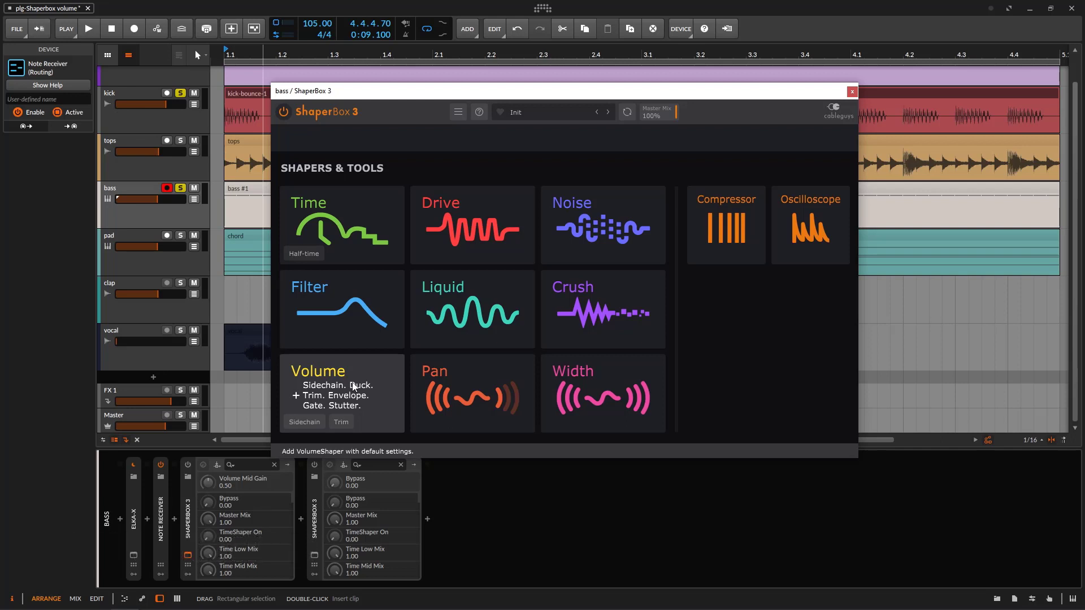
Step: Start playback, add the Volume shaper with its Sidechain preset and enable the first ShaperBox 3 device on the bass track
{"action": "left_click", "coordinate": [89, 29]}
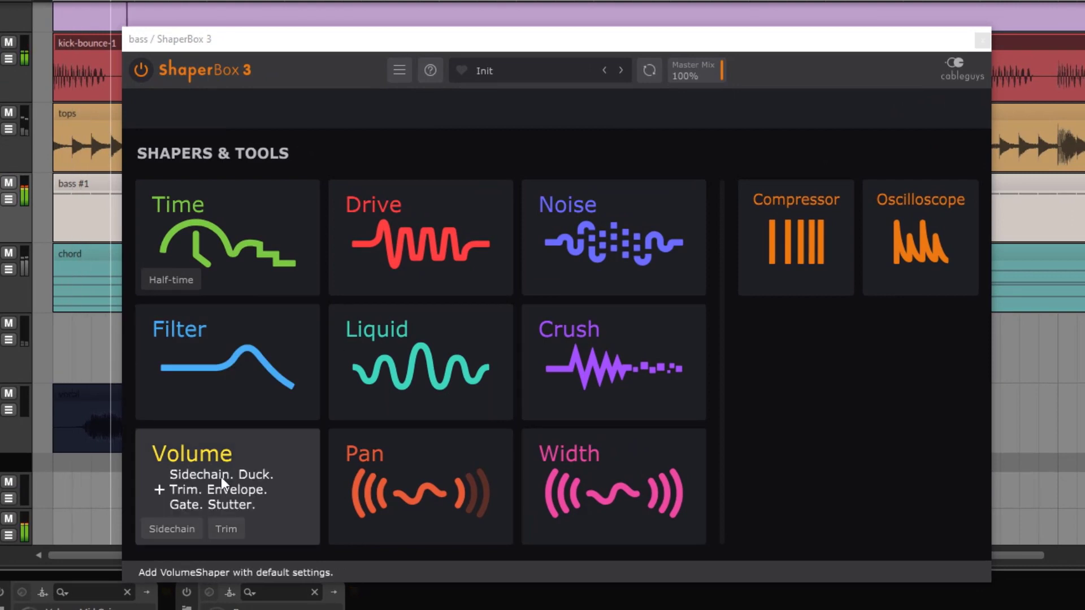
{"action": "left_click", "coordinate": [218, 476]}
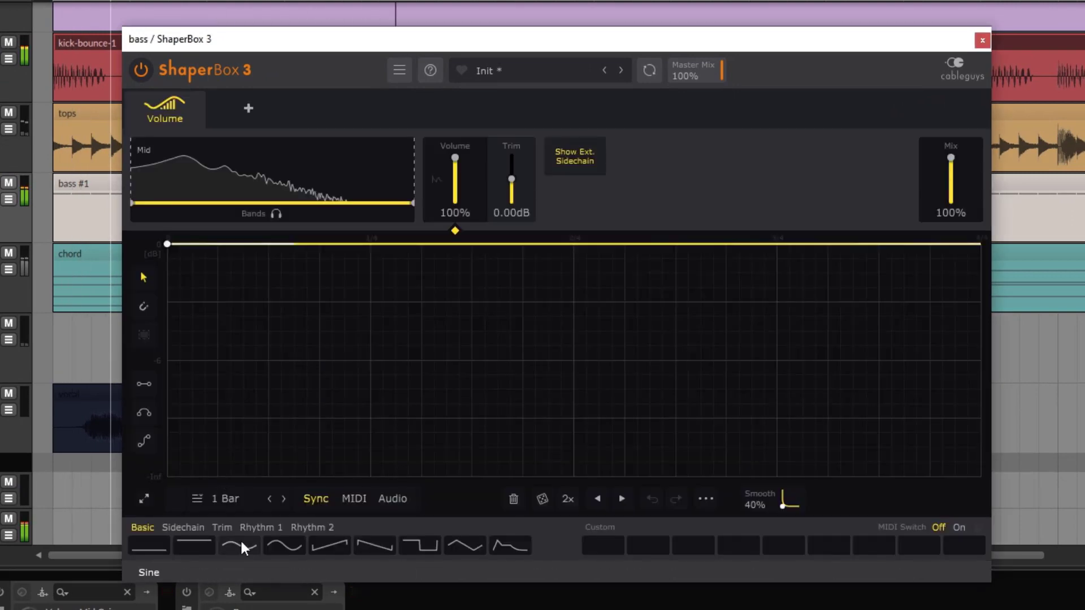
{"action": "left_click", "coordinate": [170, 104]}
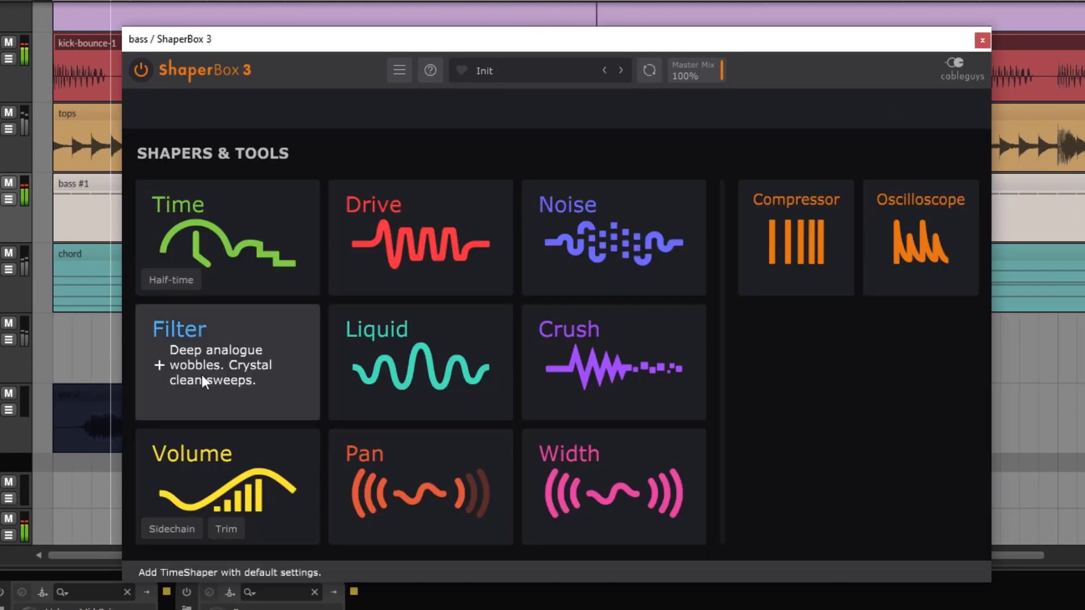
{"action": "left_click", "coordinate": [170, 528]}
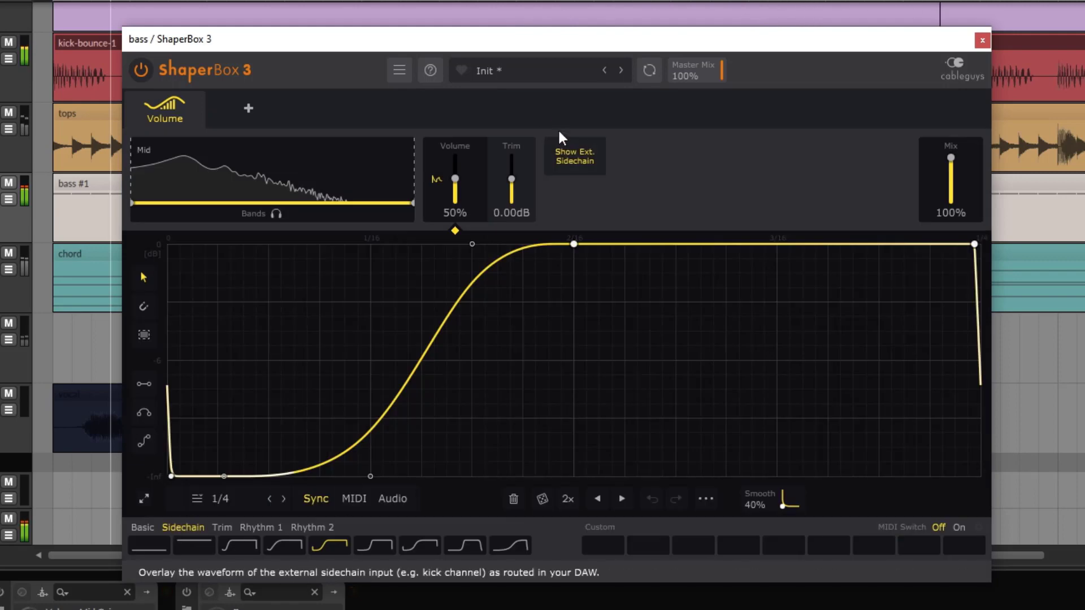
{"action": "left_click", "coordinate": [3, 593]}
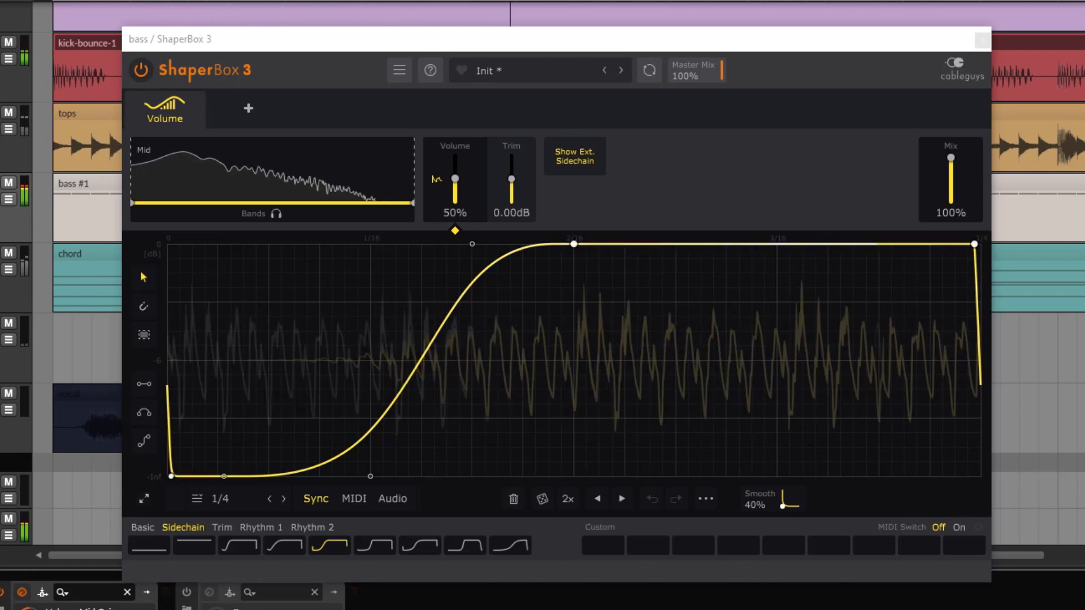
Step: Audition the neighbouring sidechain curves in the Volume shaper and settle on Sidechain 2 while checking it against playback
{"action": "left_click", "coordinate": [282, 543]}
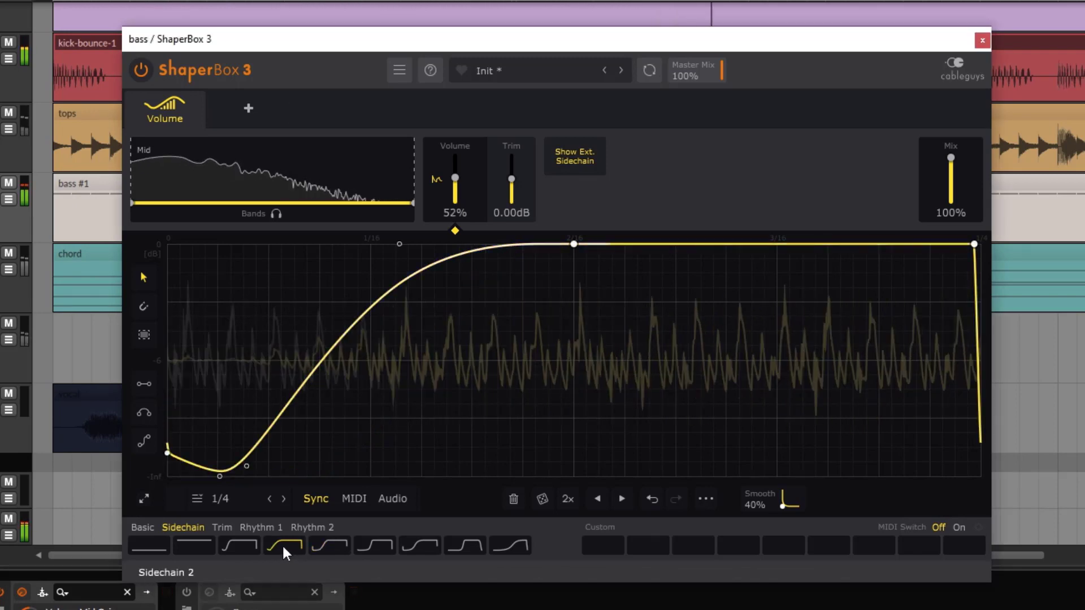
{"action": "left_click", "coordinate": [235, 543]}
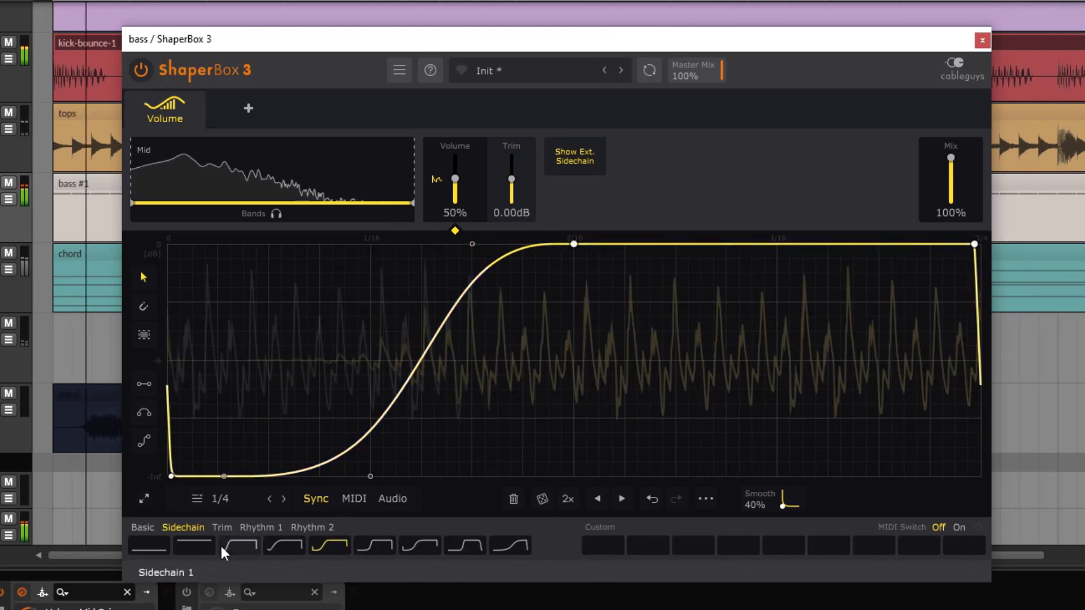
{"action": "left_click", "coordinate": [318, 546]}
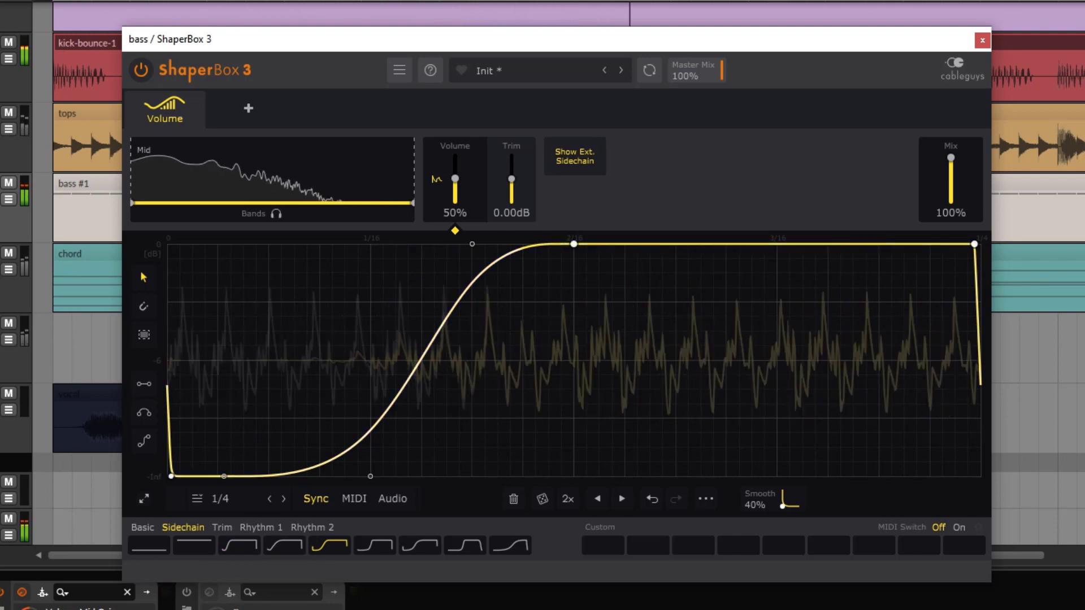
{"action": "key", "text": "space"}
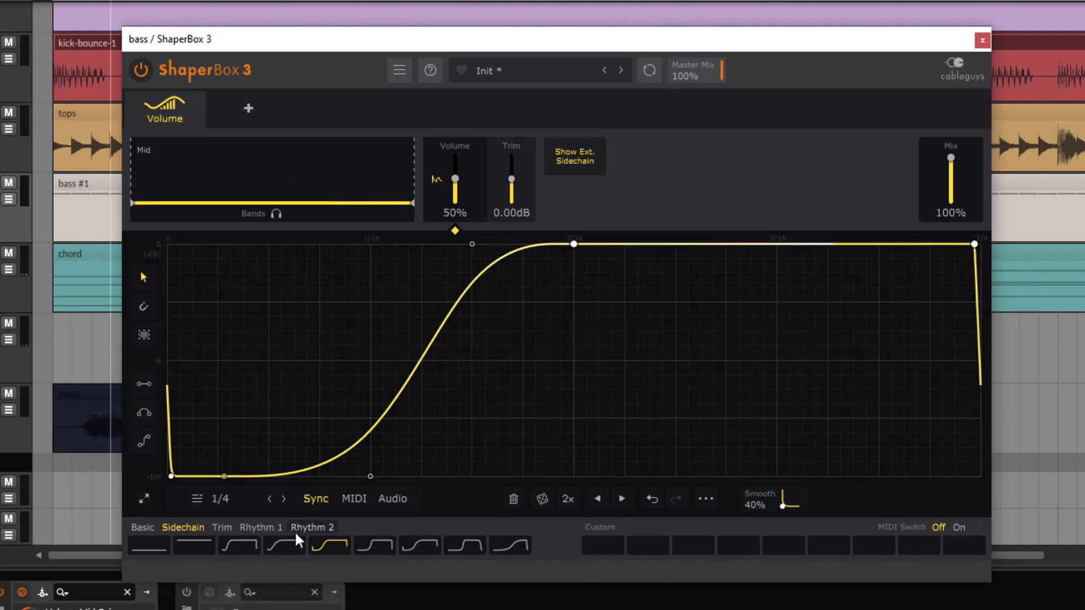
{"action": "left_click", "coordinate": [286, 543]}
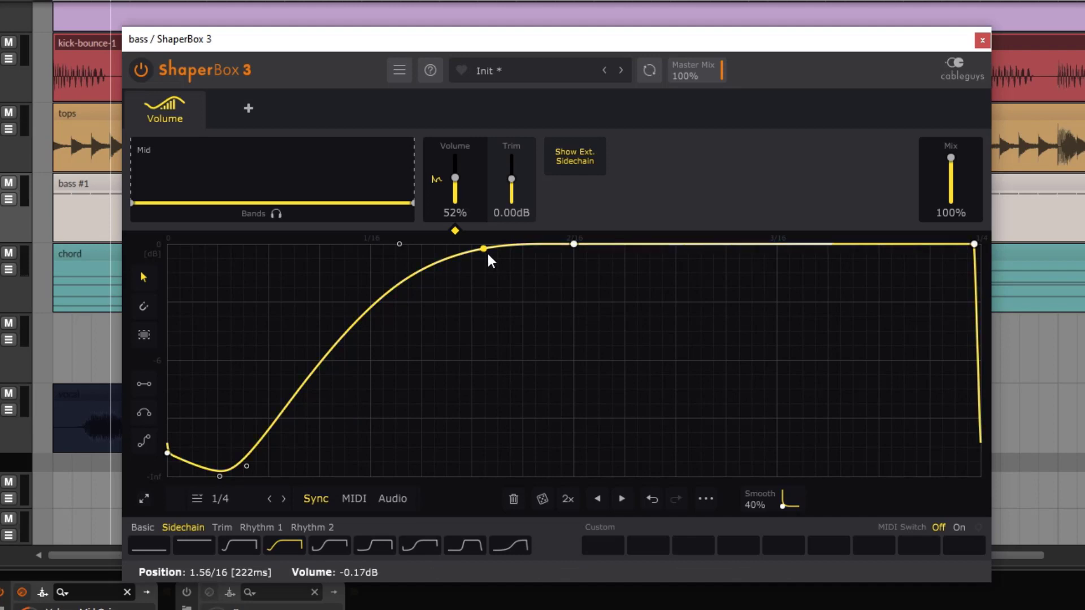
{"action": "key", "text": "space"}
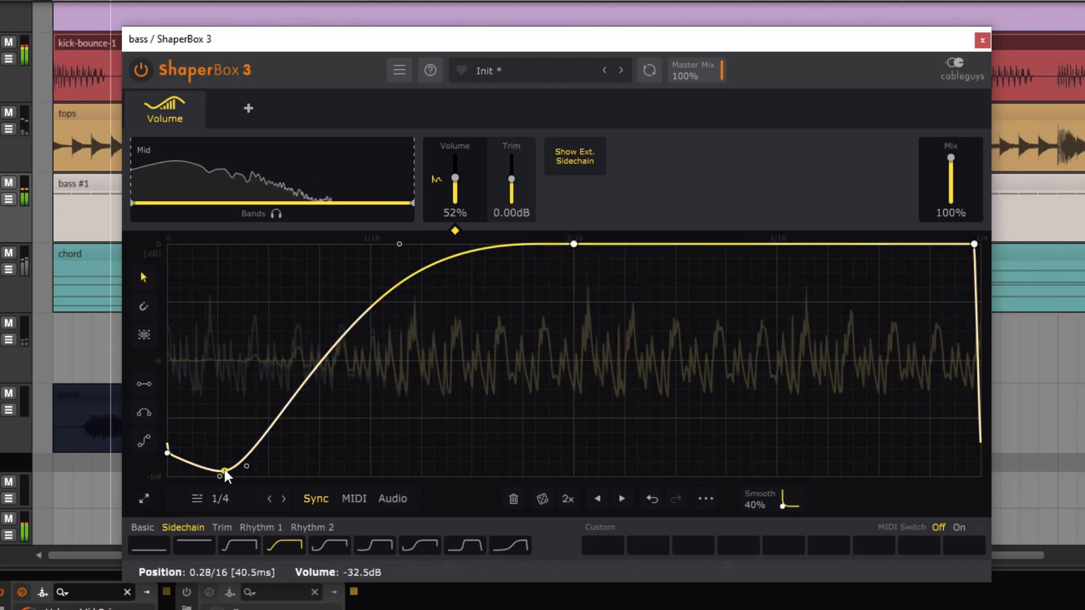
{"action": "left_click_drag", "start_coordinate": [225, 469], "coordinate": [231, 468]}
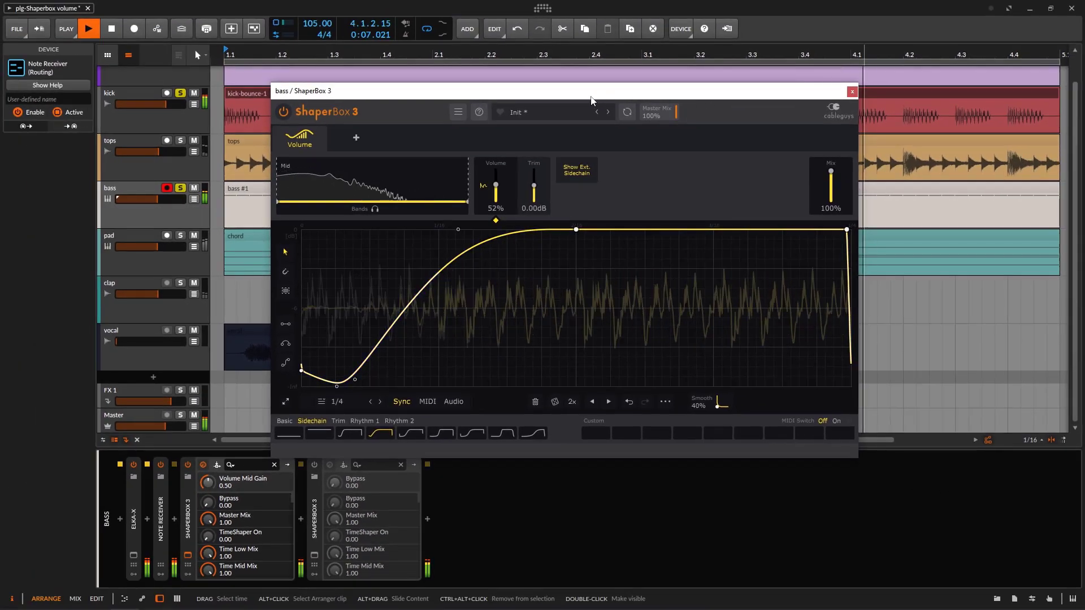
Step: Move the plugin window clear of the kick and trigger tracks and select the trigger clip to examine its note pattern
{"action": "left_click_drag", "start_coordinate": [590, 101], "coordinate": [632, 166]}
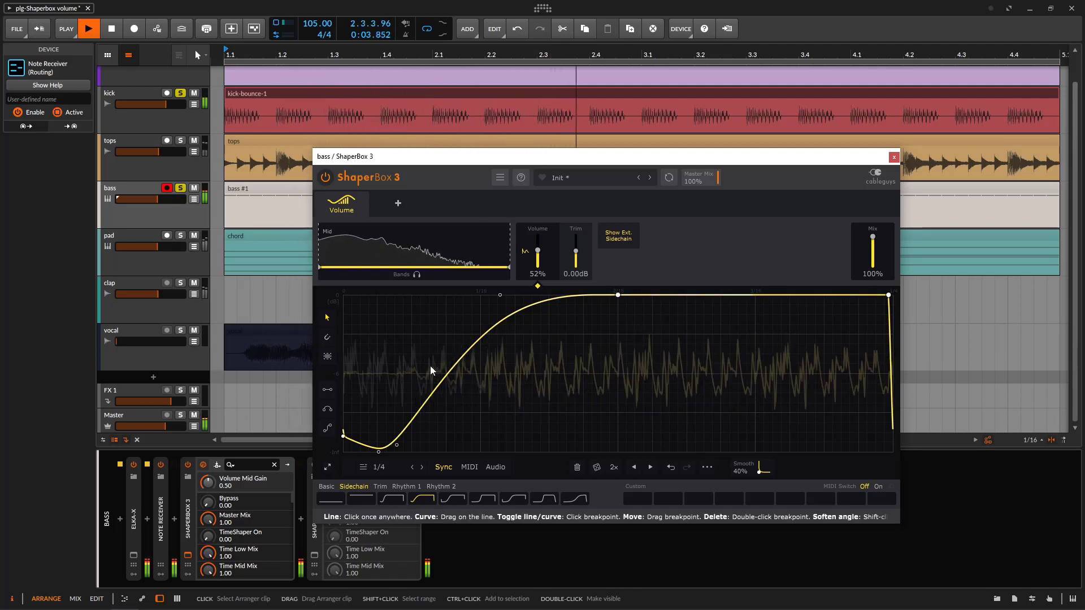
{"action": "left_click_drag", "start_coordinate": [537, 157], "coordinate": [513, 111]}
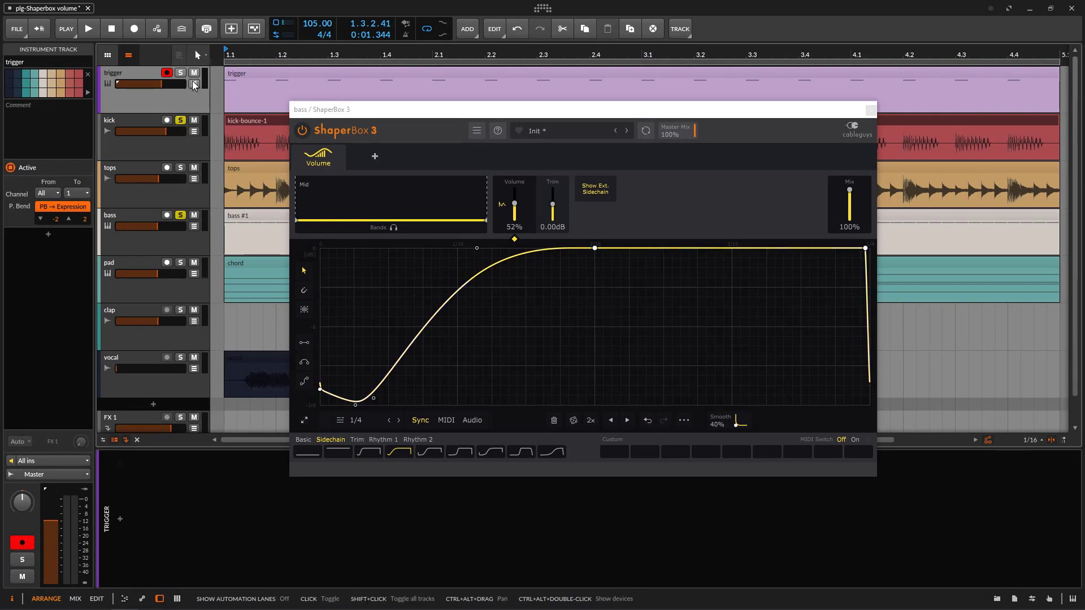
{"action": "left_click", "coordinate": [252, 77]}
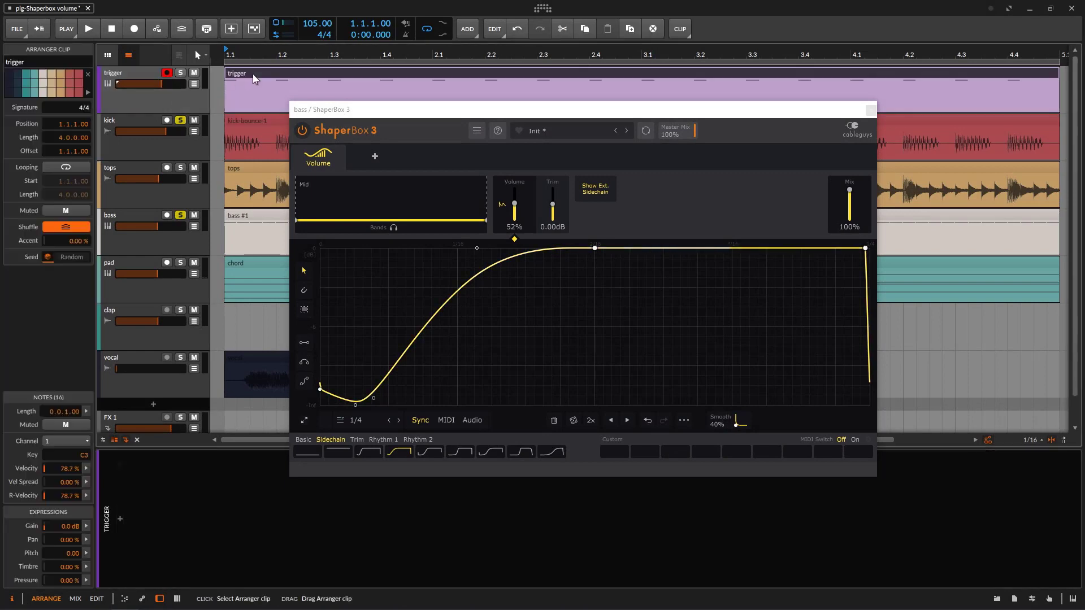
{"action": "left_click_drag", "start_coordinate": [361, 109], "coordinate": [355, 192]}
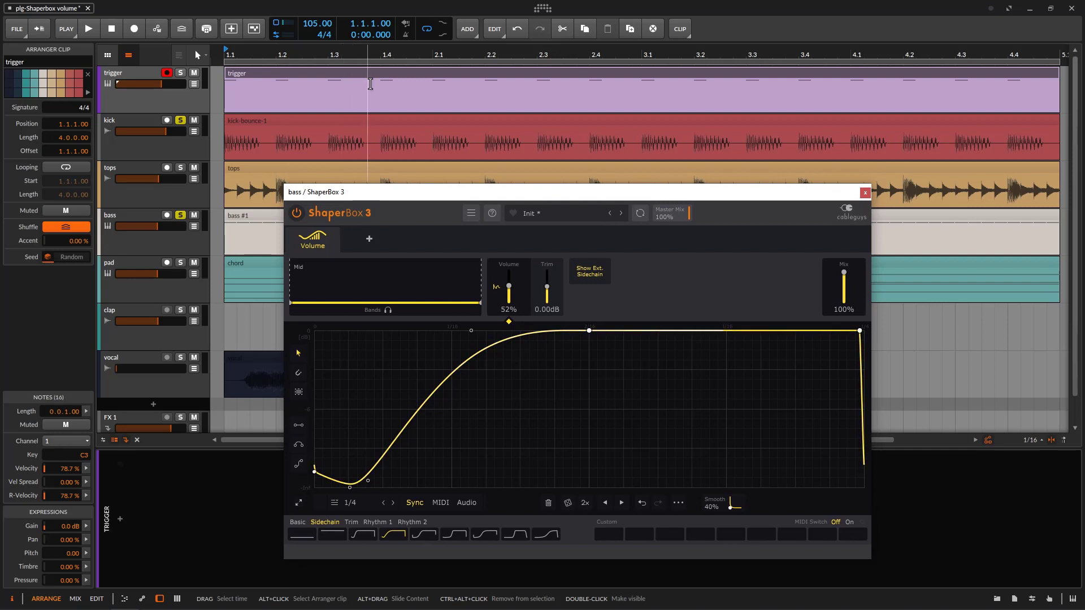
{"action": "left_click_drag", "start_coordinate": [537, 194], "coordinate": [537, 178]}
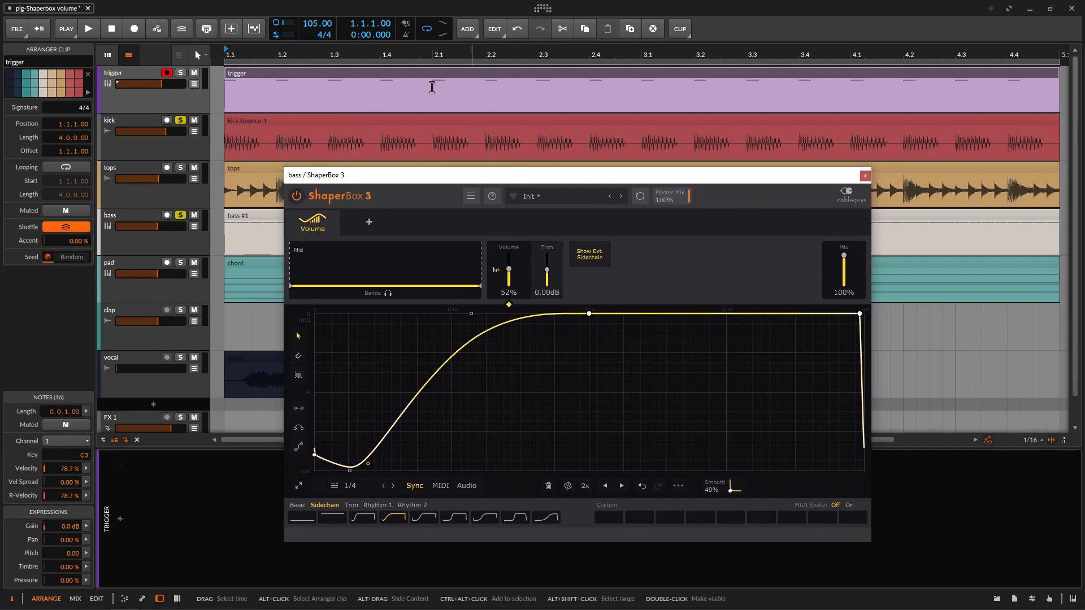
{"action": "left_click_drag", "start_coordinate": [619, 177], "coordinate": [611, 98]}
Step: Expand the Note Receiver on the bass track and choose trigger as its note source
{"action": "left_click", "coordinate": [135, 213]}
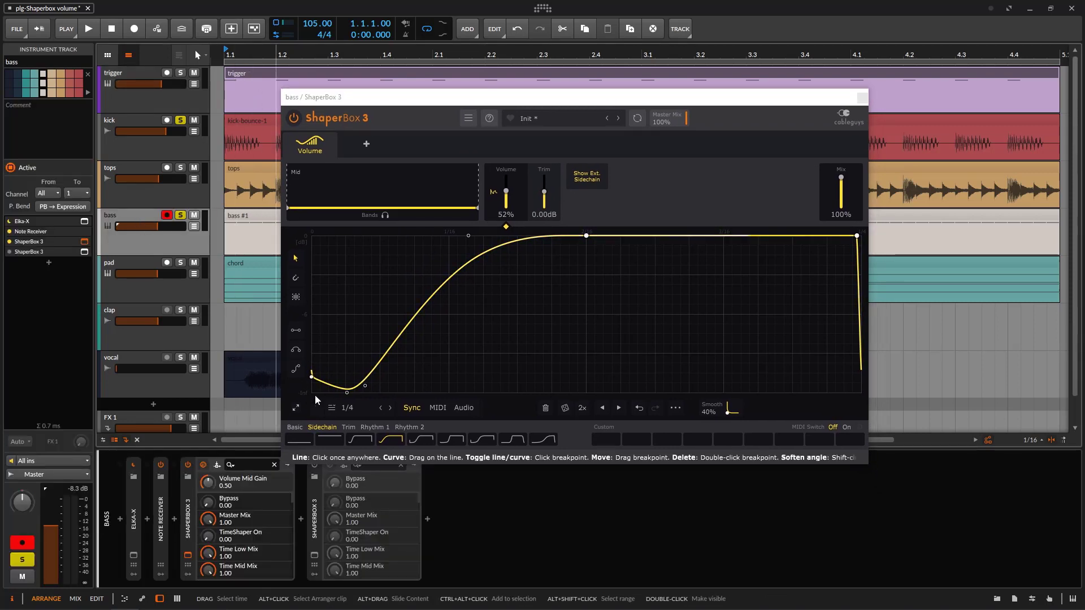
{"action": "double_click", "coordinate": [161, 509]}
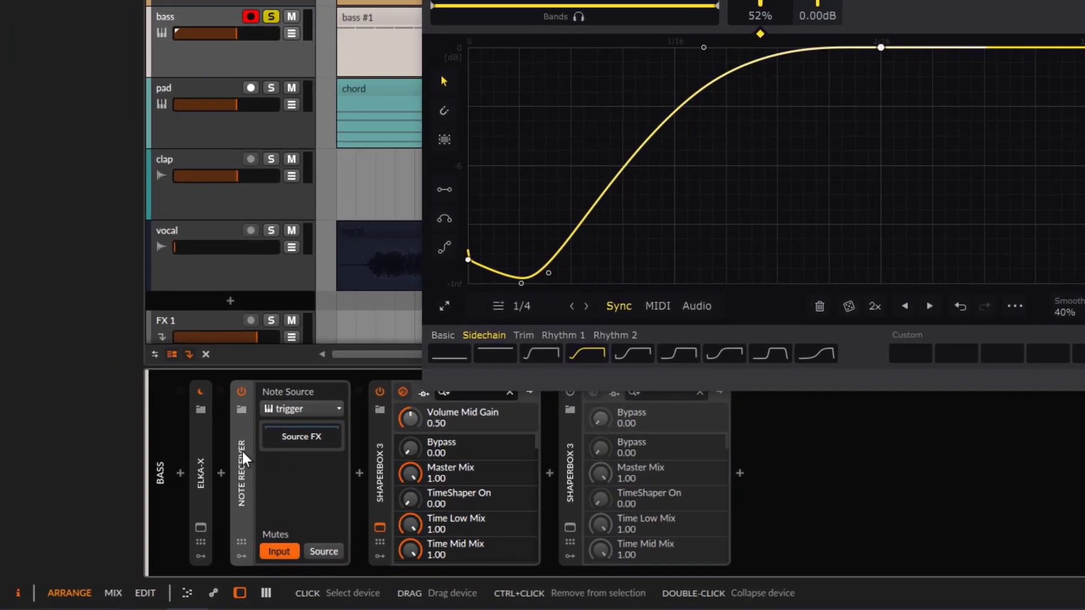
{"action": "left_click", "coordinate": [319, 409]}
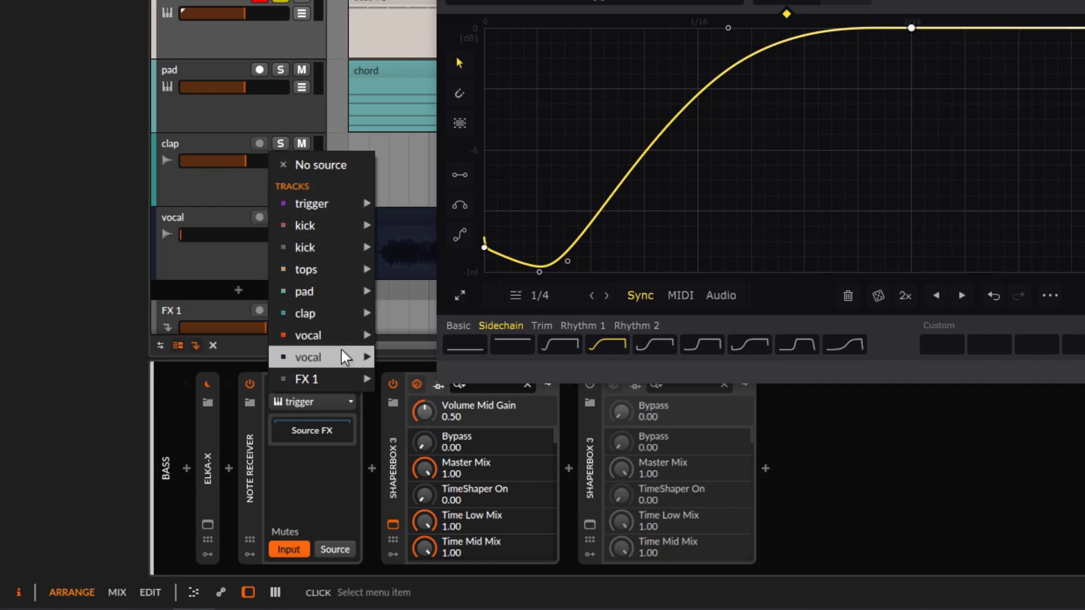
{"action": "mouse_move", "coordinate": [345, 202]}
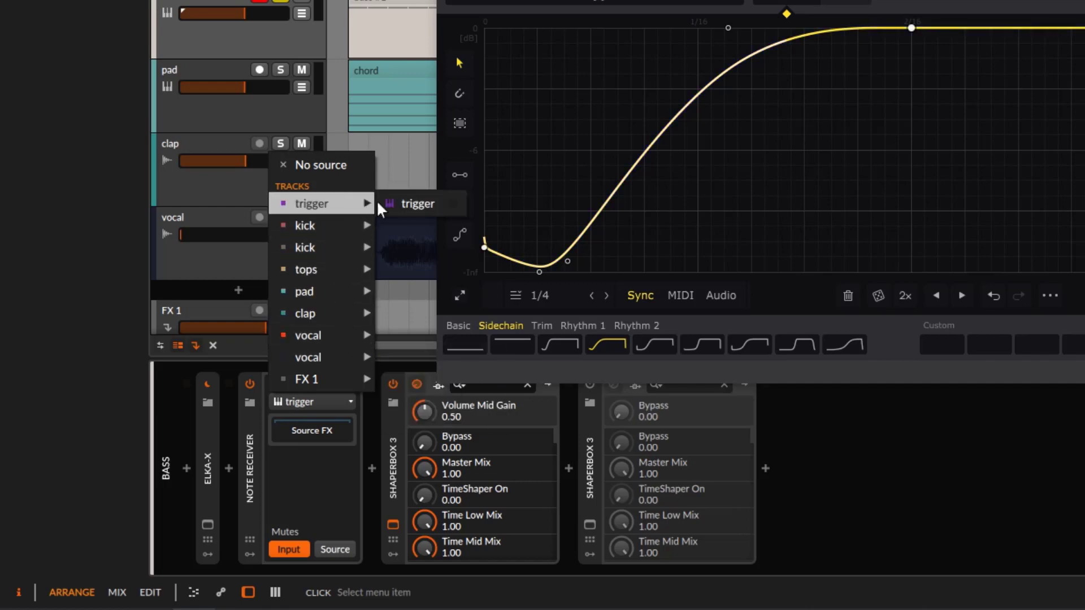
{"action": "left_click", "coordinate": [418, 203]}
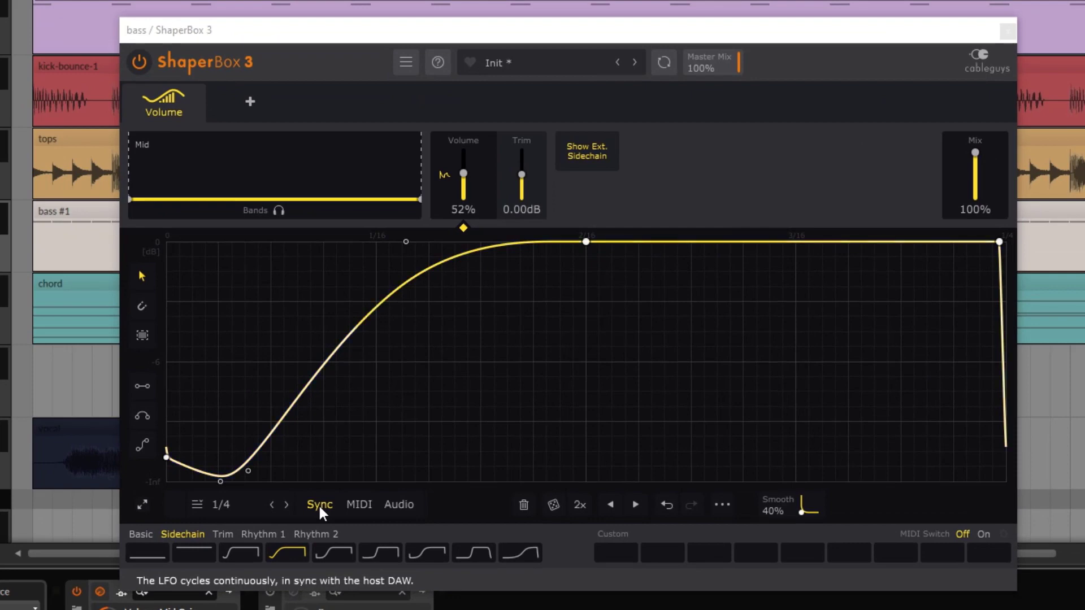
Step: Switch the Volume shaper's LFO from Sync to MIDI triggering and restart playback
{"action": "left_click", "coordinate": [355, 507]}
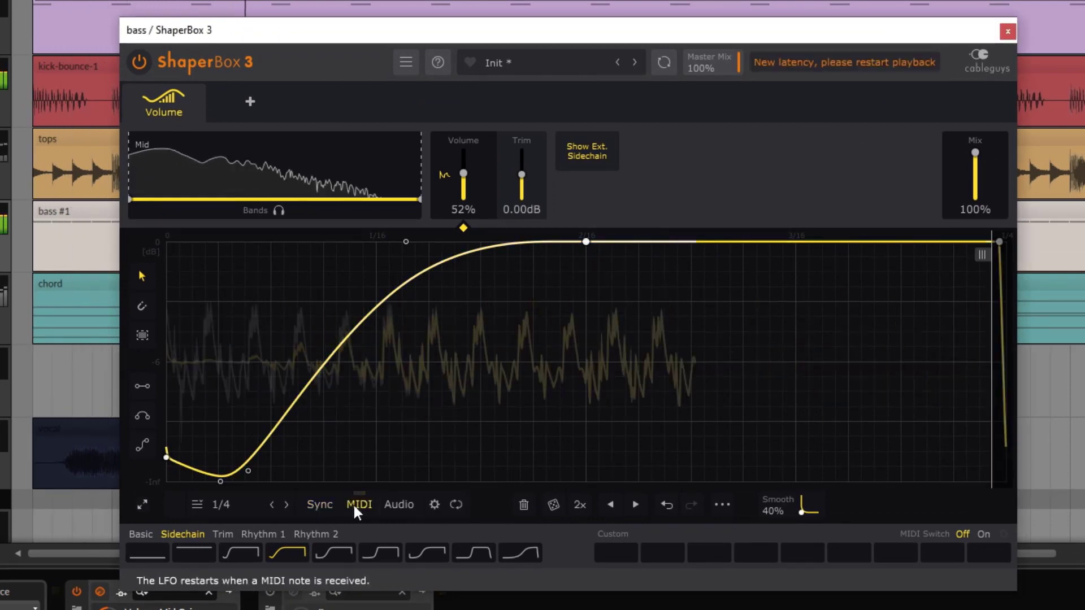
{"action": "key", "text": "space"}
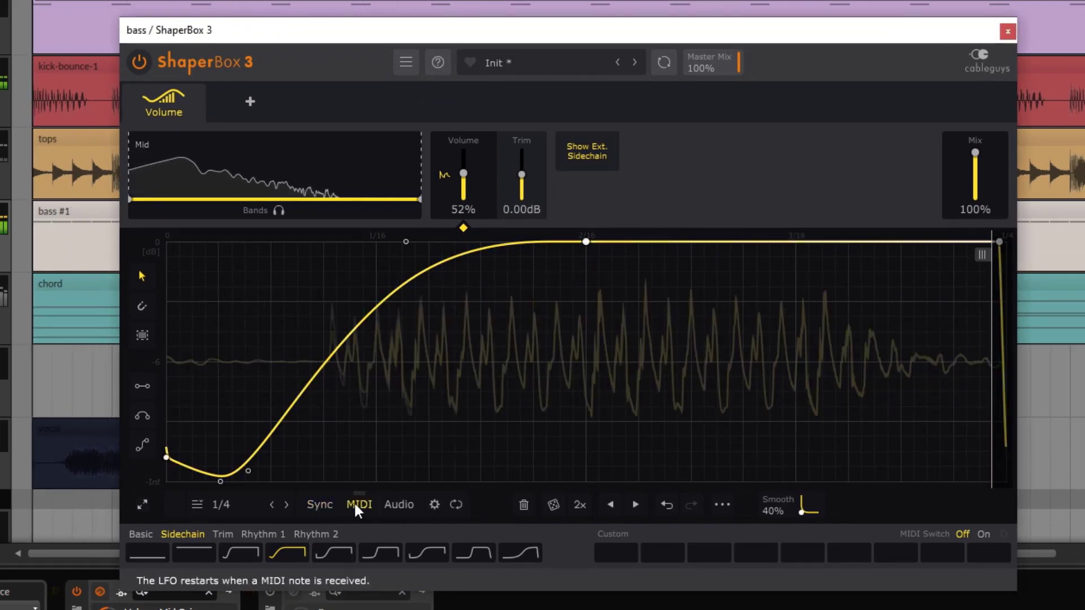
Step: Audition the MIDI-triggered ducking on the bass, varying the Volume shaper's Mix and returning it to 100%
{"action": "key", "text": "space"}
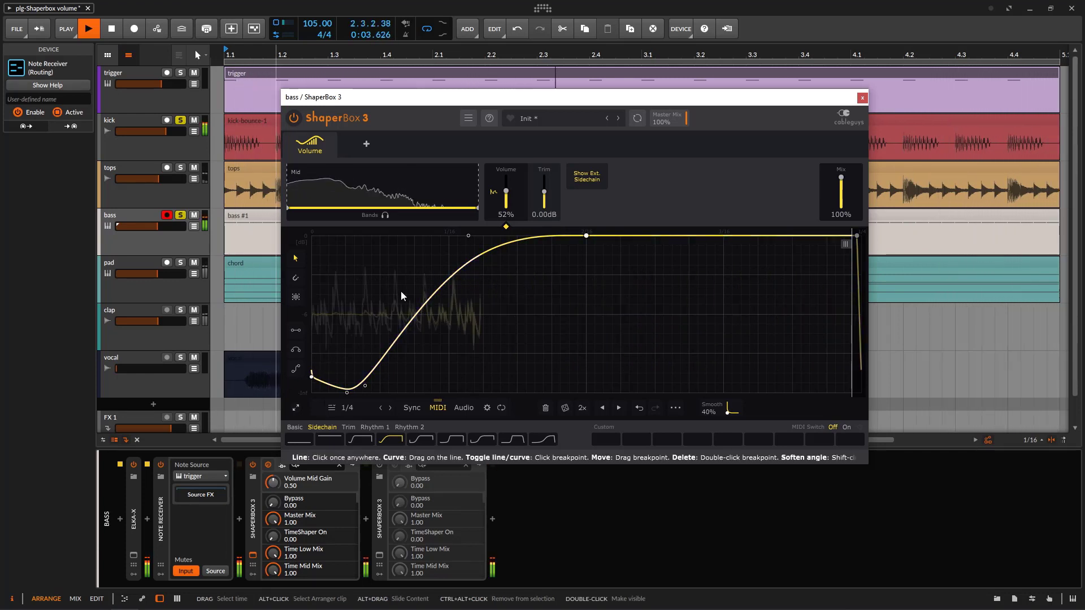
{"action": "key", "text": "space"}
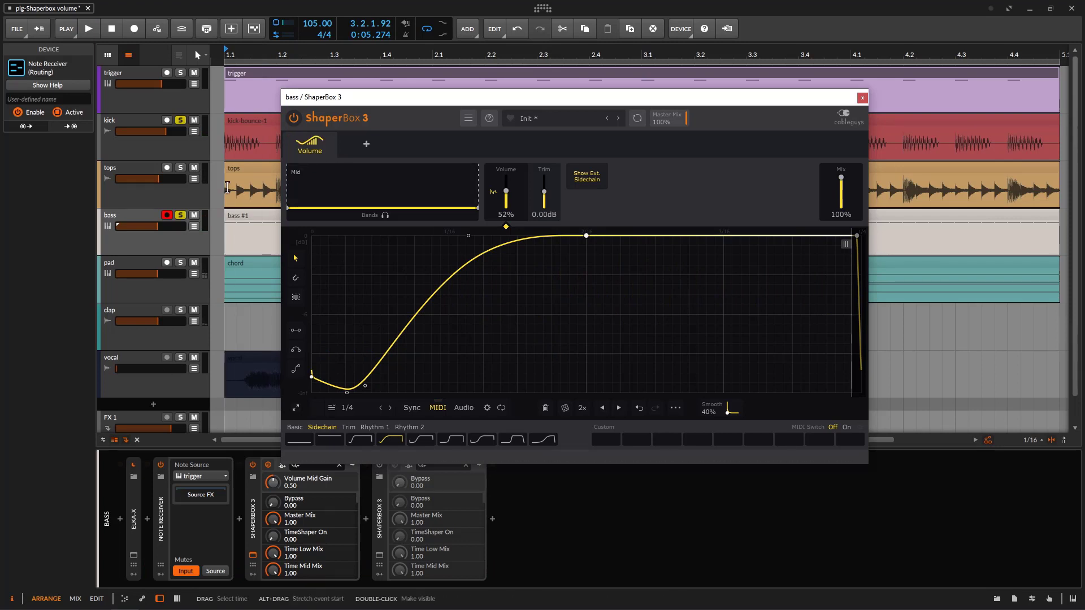
{"action": "key", "text": "space"}
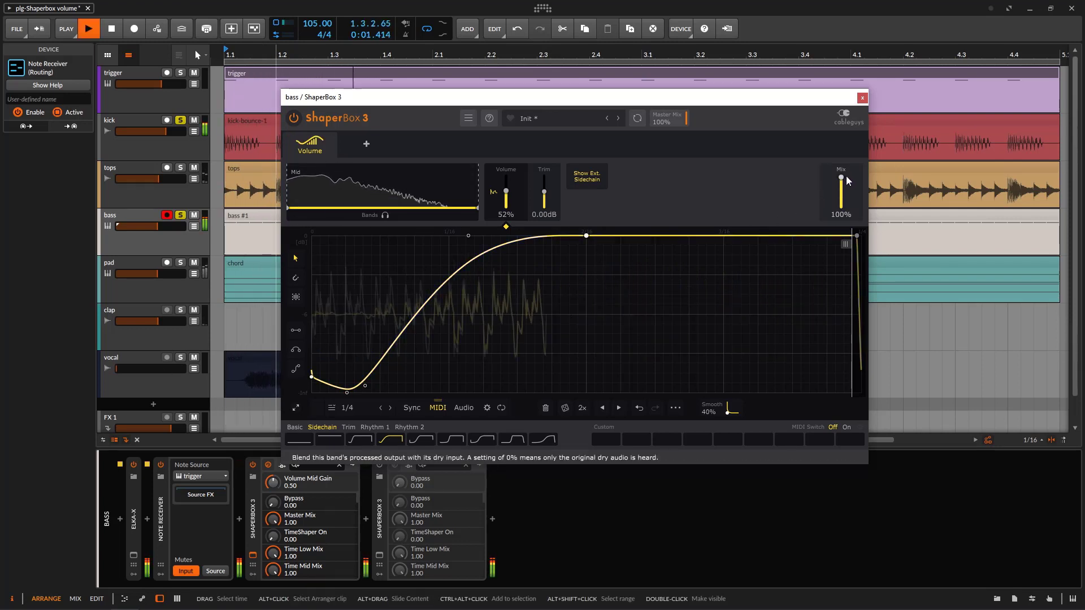
{"action": "mouse_move", "coordinate": [842, 179]}
{"action": "left_mouse_down"}
{"action": "mouse_move", "coordinate": [841, 196]}
{"action": "mouse_move", "coordinate": [832, 174]}
{"action": "left_mouse_up"}
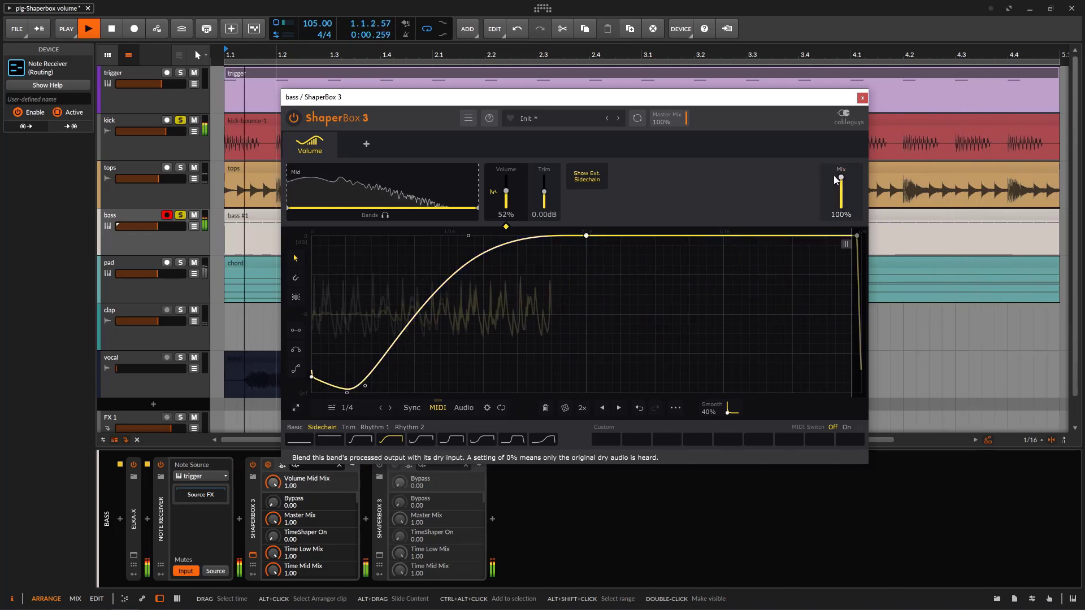
{"action": "key", "text": "space"}
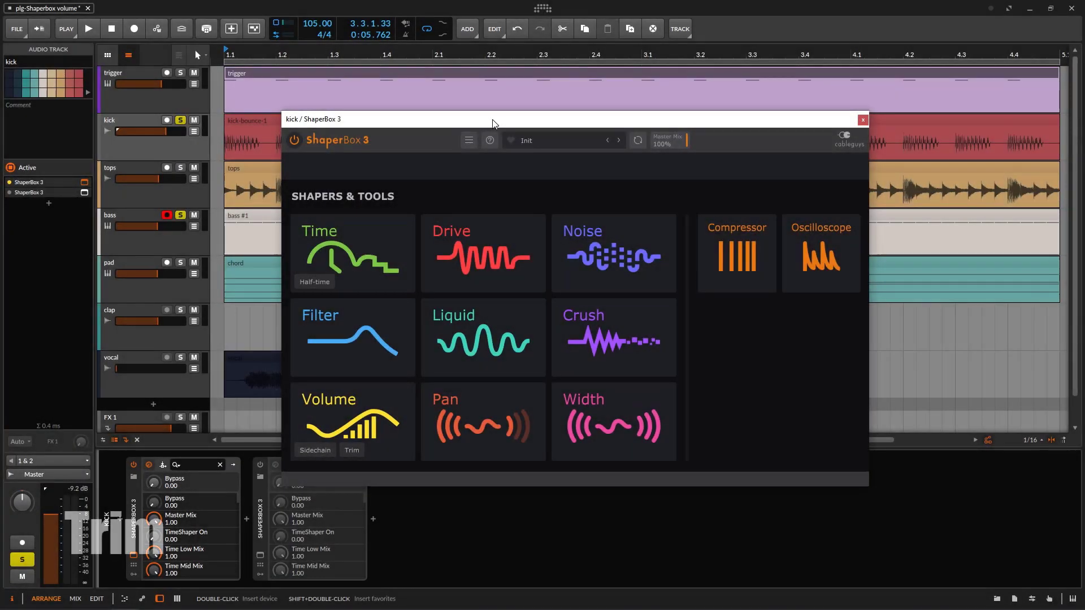
Step: Add a Volume shaper to the kick track's ShaperBox 3 during playback, keeping its window clear of the kick clip
{"action": "left_click_drag", "start_coordinate": [492, 123], "coordinate": [595, 200]}
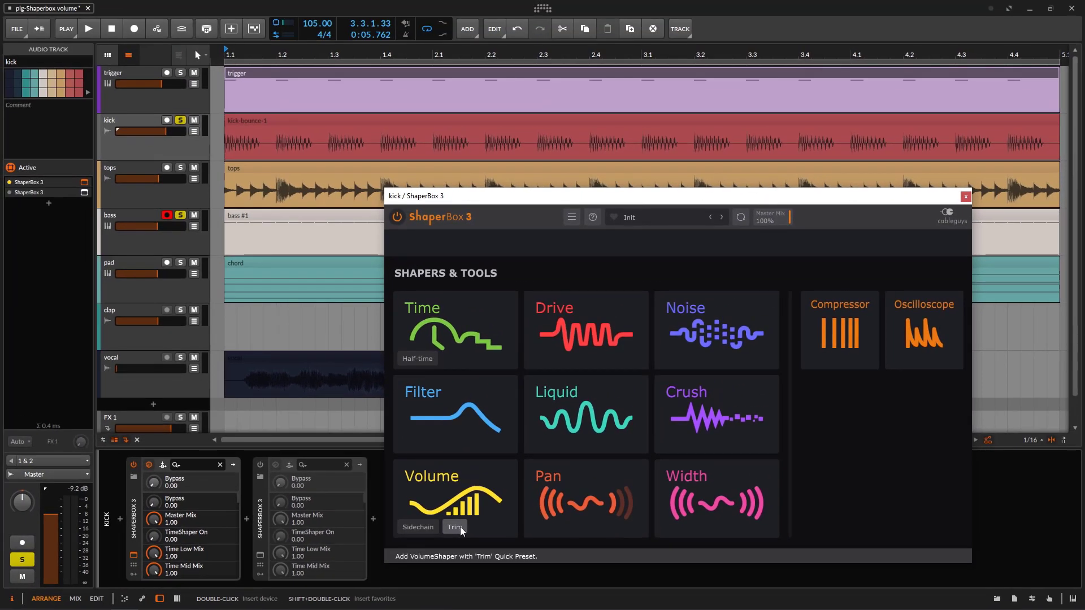
{"action": "left_click", "coordinate": [153, 144]}
{"action": "key", "text": "space"}
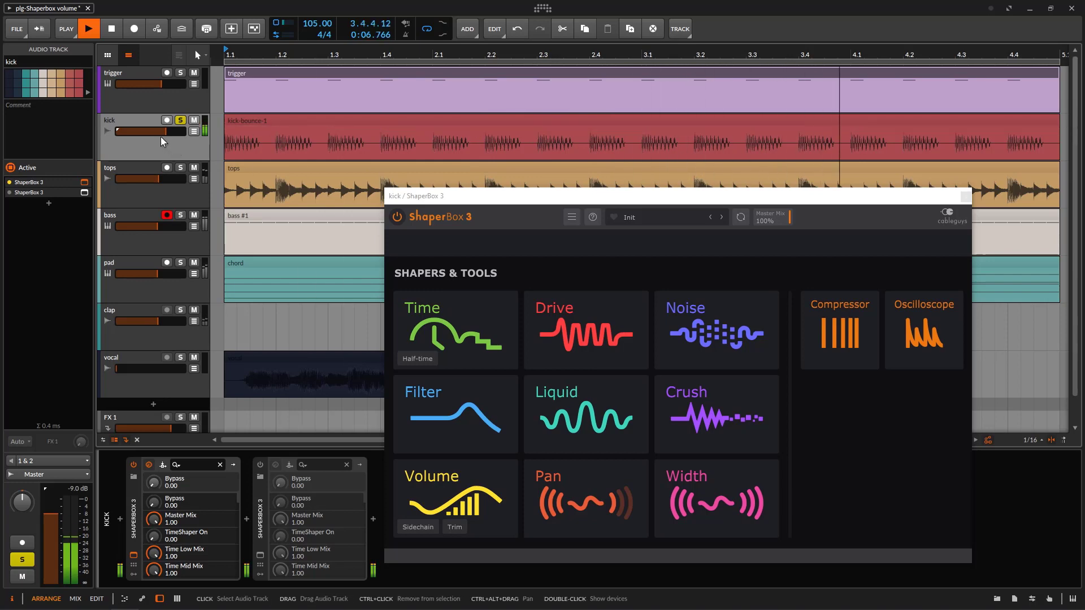
{"action": "left_click", "coordinate": [453, 503]}
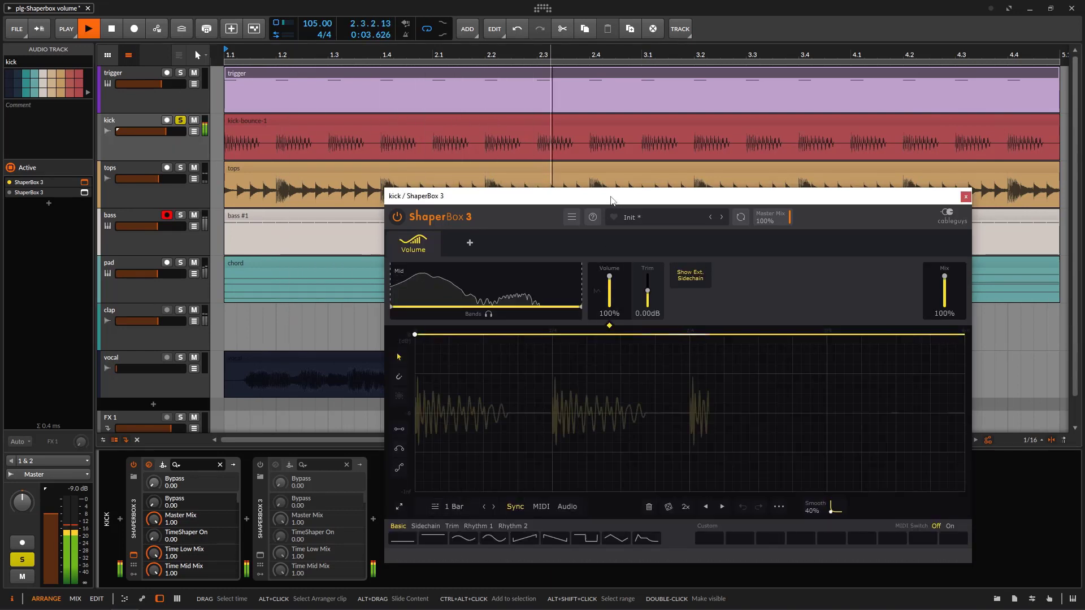
{"action": "left_click_drag", "start_coordinate": [612, 200], "coordinate": [585, 170]}
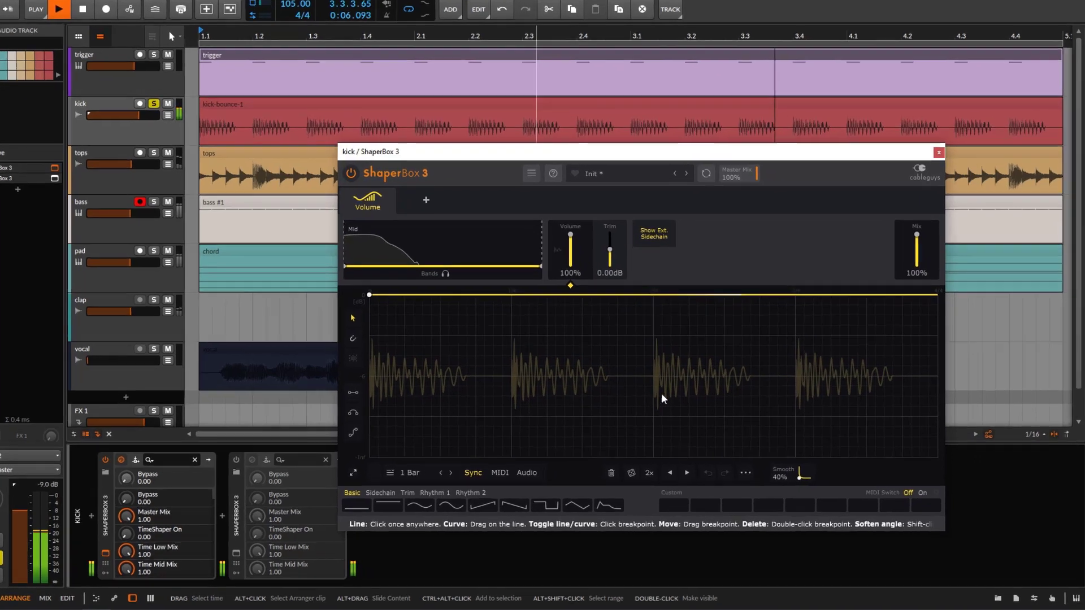
Step: Set the kick shaper's oscilloscope display to Magnitude and its LFO length to 1/4
{"action": "right_click", "coordinate": [678, 387]}
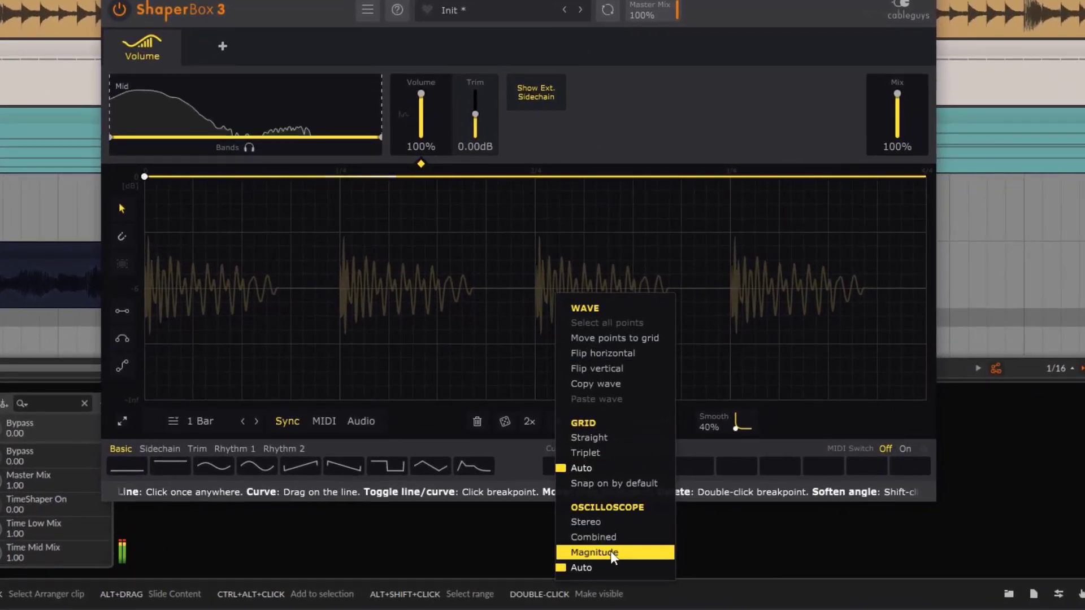
{"action": "left_click", "coordinate": [611, 552]}
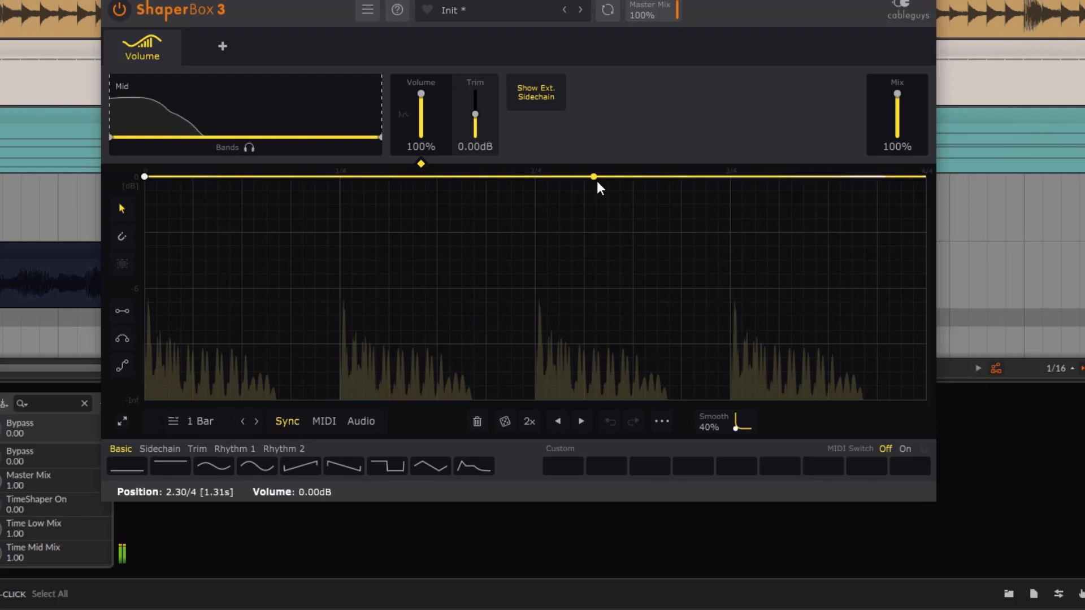
{"action": "left_click", "coordinate": [458, 178]}
{"action": "left_click", "coordinate": [219, 421]}
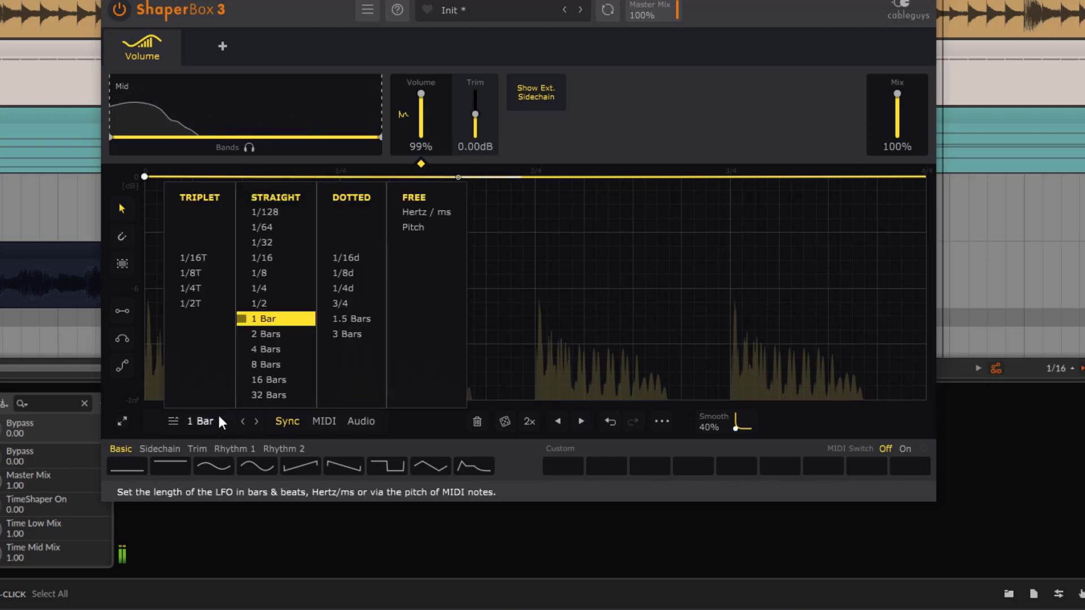
{"action": "left_click", "coordinate": [264, 288]}
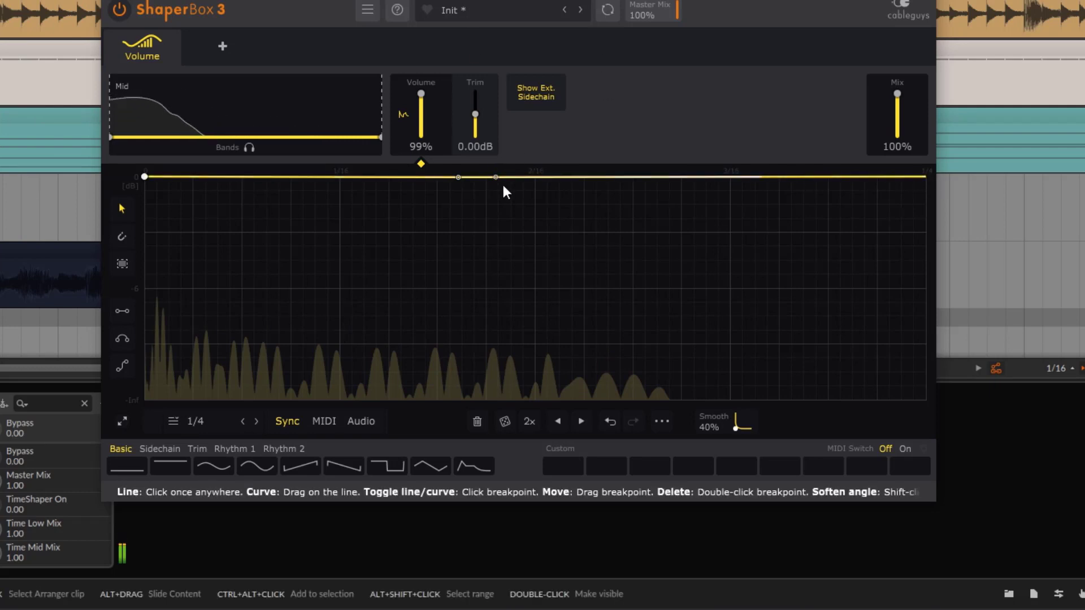
Step: Shape the kick's volume curve into a curved fade from full level to silence just before 3/16, and compare it with bypass
{"action": "left_click_drag", "start_coordinate": [497, 178], "coordinate": [475, 320]}
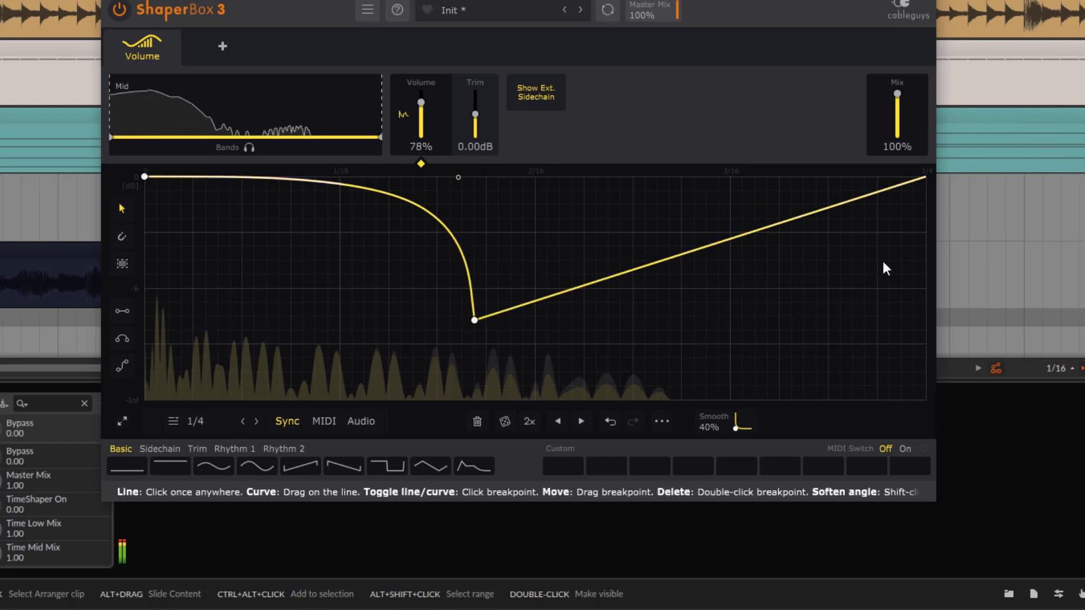
{"action": "left_click_drag", "start_coordinate": [912, 181], "coordinate": [926, 399]}
{"action": "left_click_drag", "start_coordinate": [475, 321], "coordinate": [690, 400]}
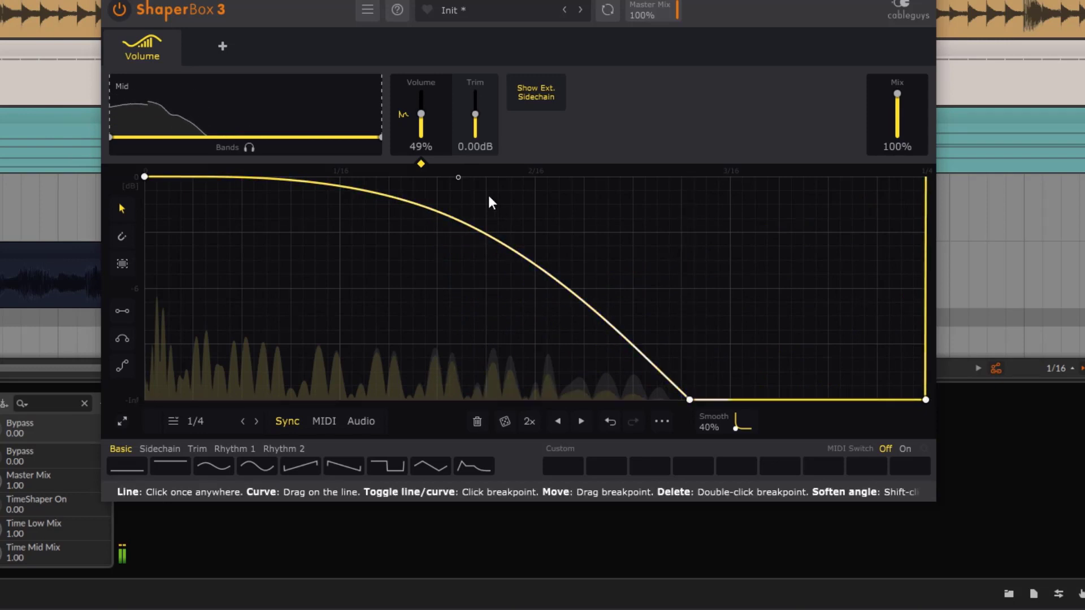
{"action": "left_click_drag", "start_coordinate": [459, 177], "coordinate": [387, 286]}
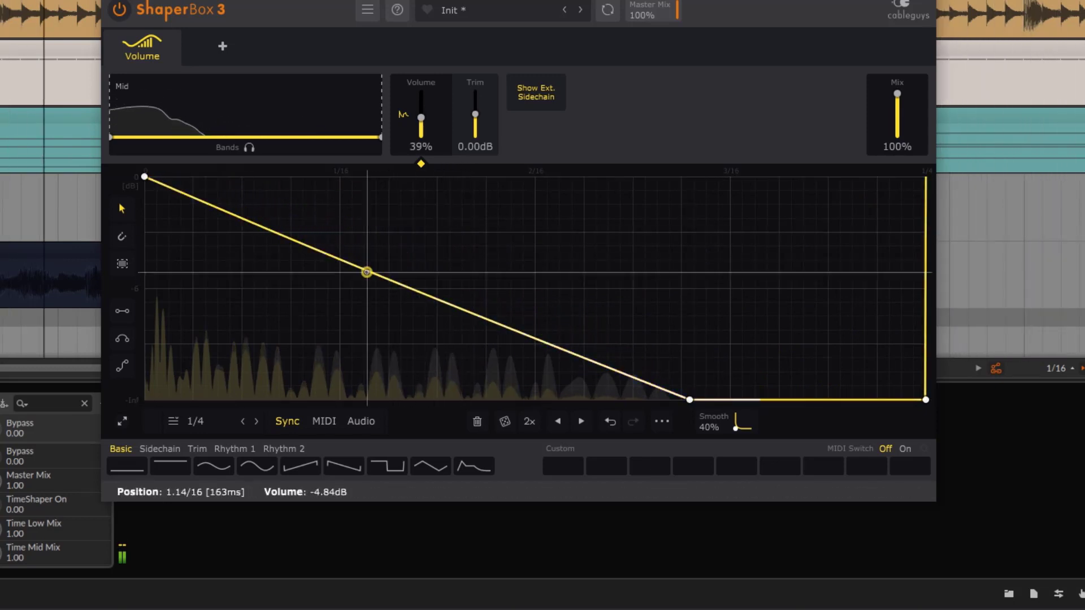
{"action": "left_click_drag", "start_coordinate": [296, 228], "coordinate": [296, 176]}
{"action": "left_click_drag", "start_coordinate": [384, 279], "coordinate": [403, 309]}
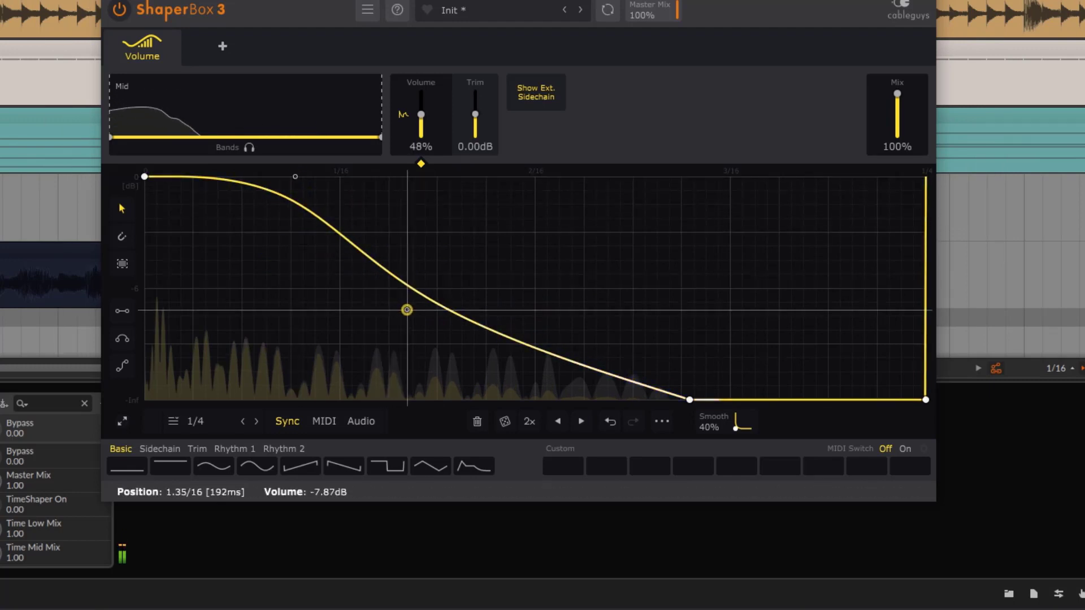
{"action": "left_click", "coordinate": [119, 10]}
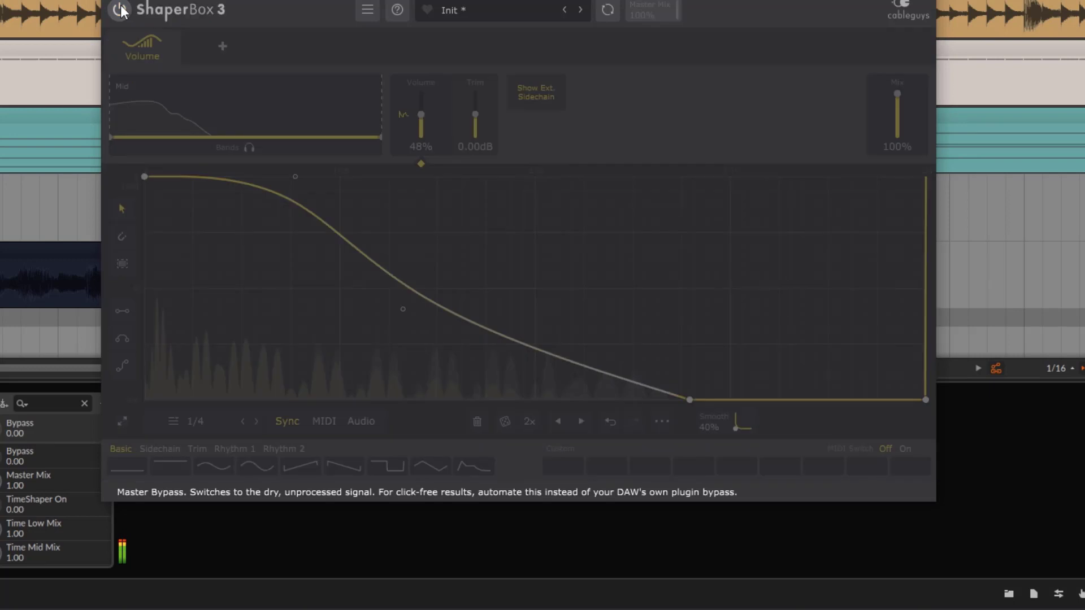
{"action": "left_click", "coordinate": [119, 10]}
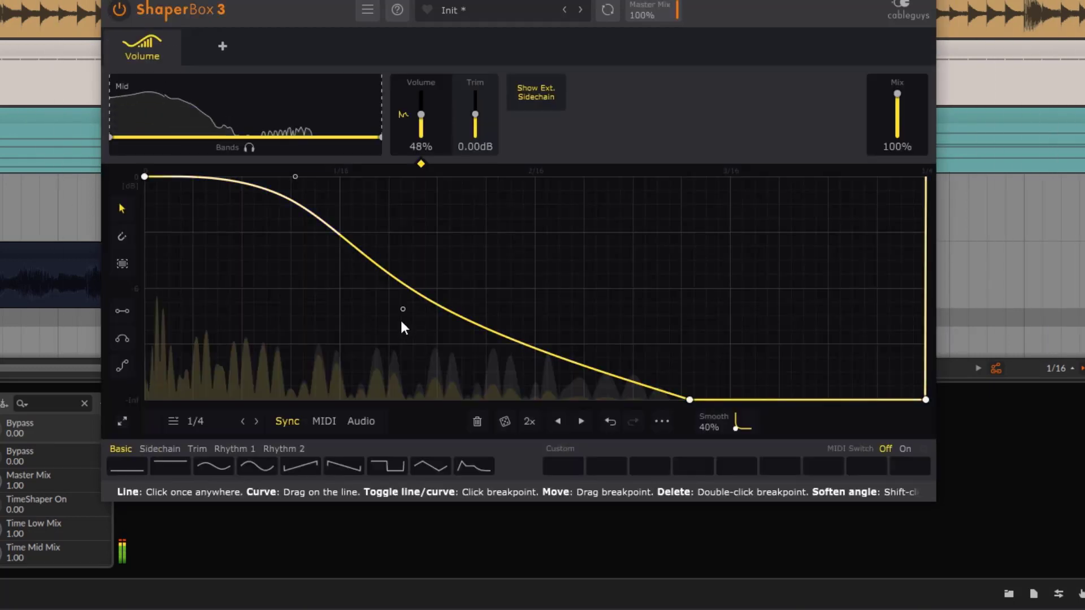
Step: Deepen the lower bend of the kick's fade curve and compare the processed and bypassed sound during playback
{"action": "left_click_drag", "start_coordinate": [403, 309], "coordinate": [473, 384]}
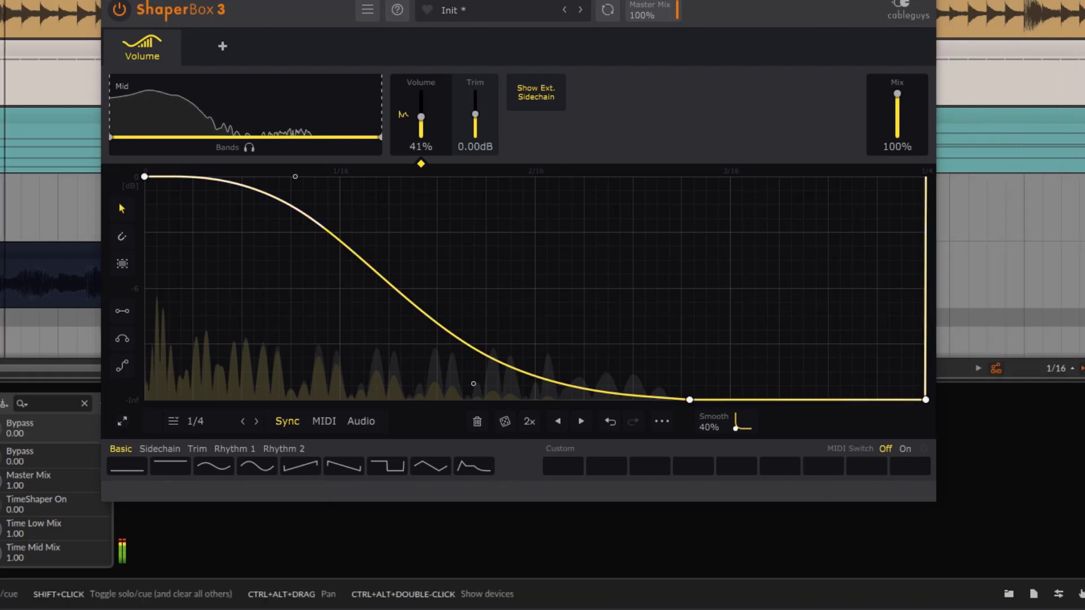
{"action": "left_click", "coordinate": [117, 12]}
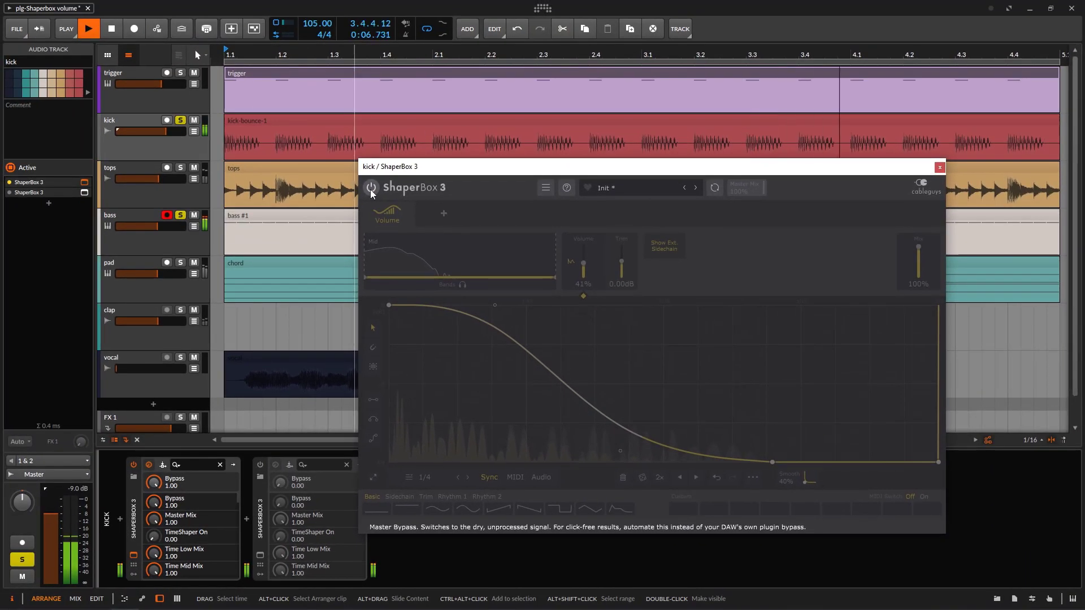
{"action": "left_click", "coordinate": [371, 188]}
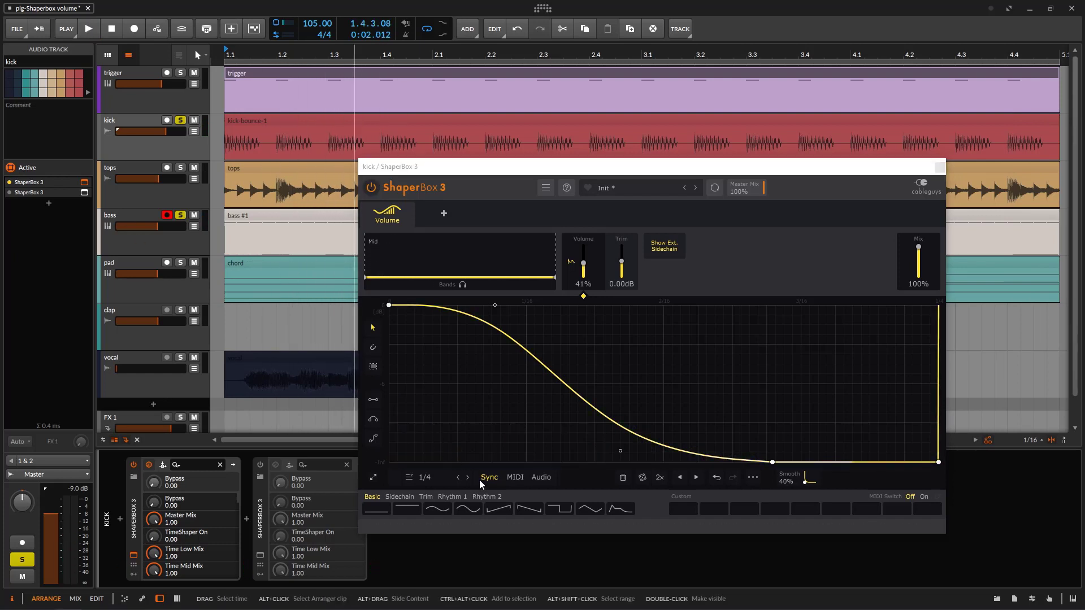
{"action": "key", "text": "space"}
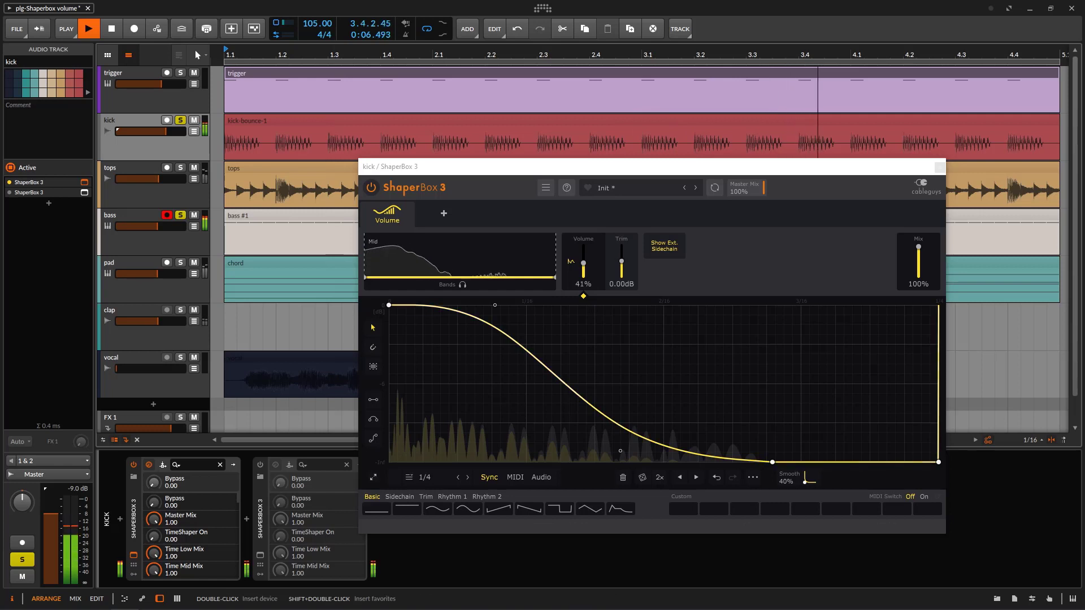
{"action": "left_click", "coordinate": [320, 120]}
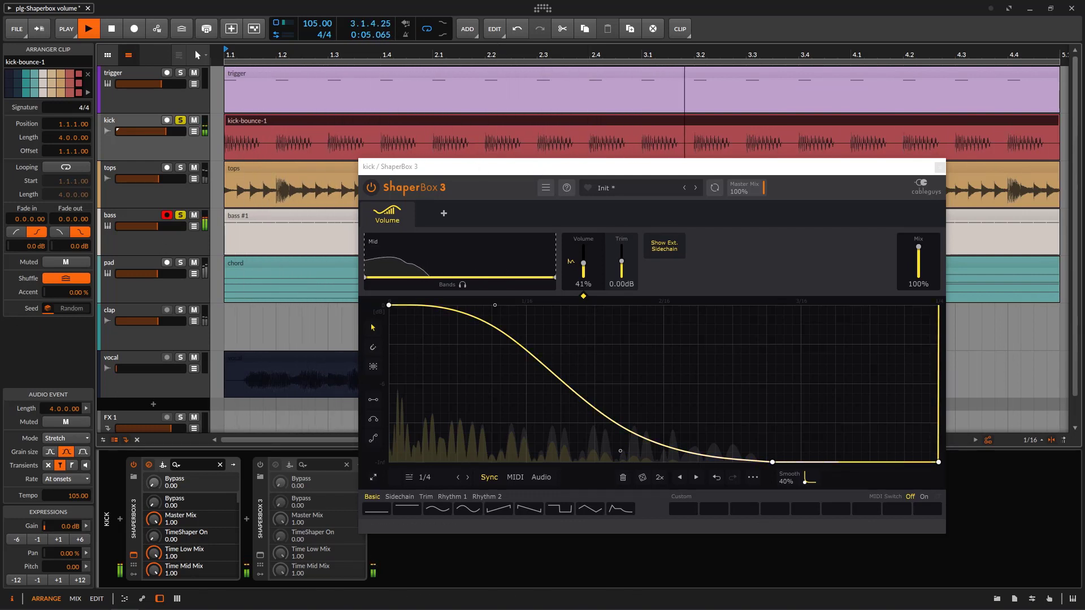
Step: Switch the kick shaper's LFO from Sync to Audio triggering and open the global audio trigger settings
{"action": "left_click", "coordinate": [116, 35]}
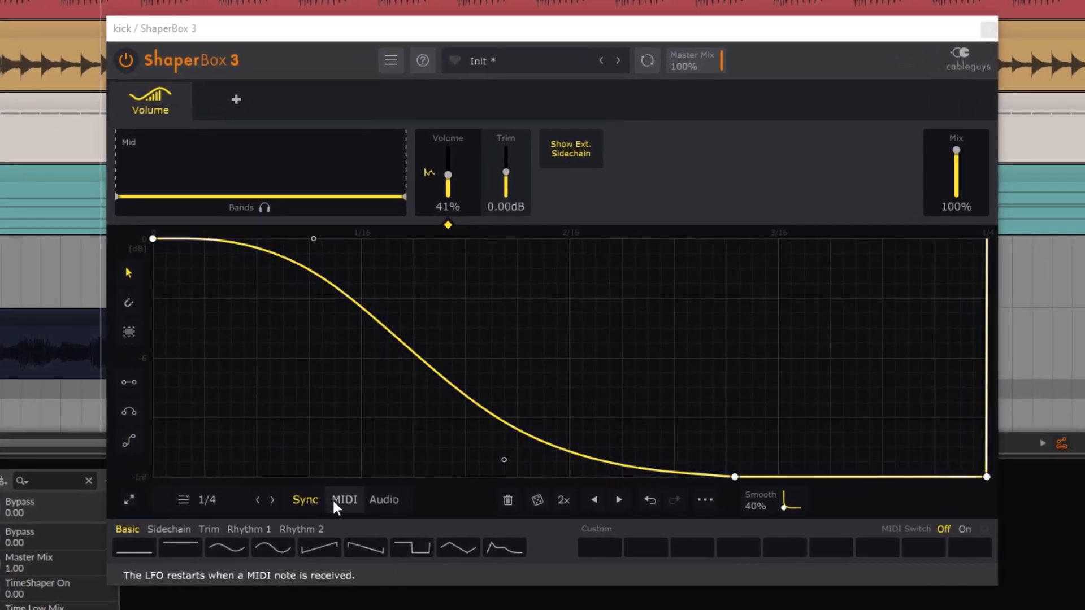
{"action": "left_click", "coordinate": [385, 501]}
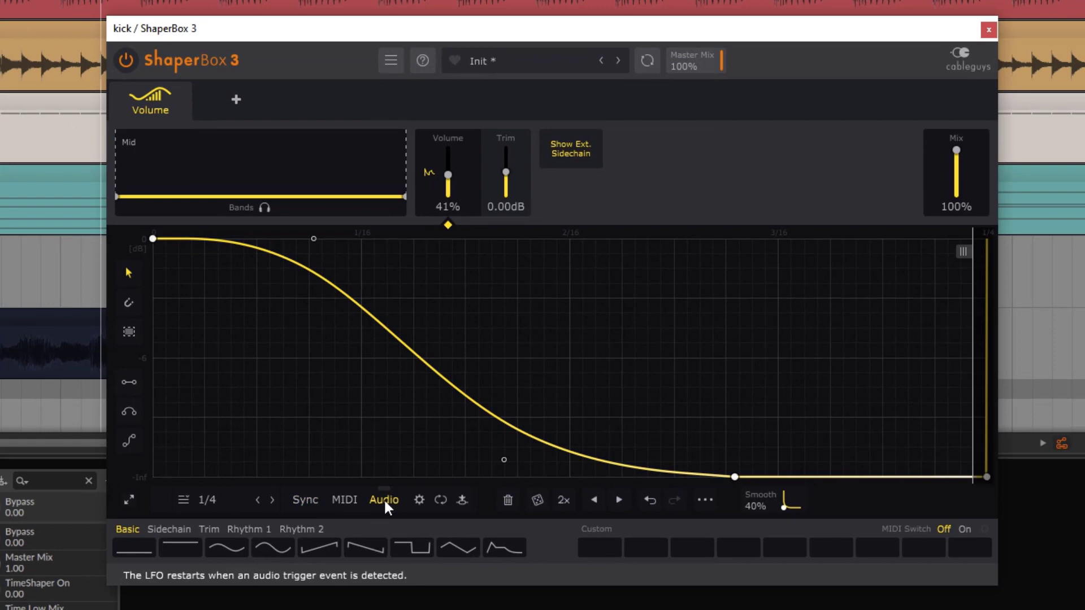
{"action": "left_click", "coordinate": [418, 499]}
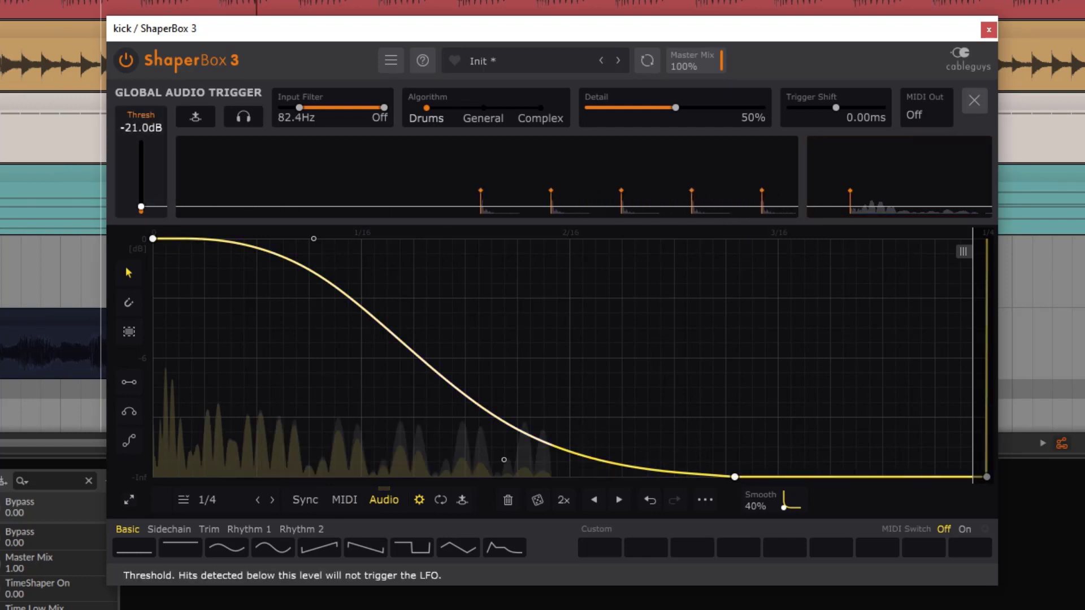
Step: Raise the audio trigger threshold to -14.2 dB, test it at -6.66 dB, and bring it back down
{"action": "left_click_drag", "start_coordinate": [140, 207], "coordinate": [141, 199]}
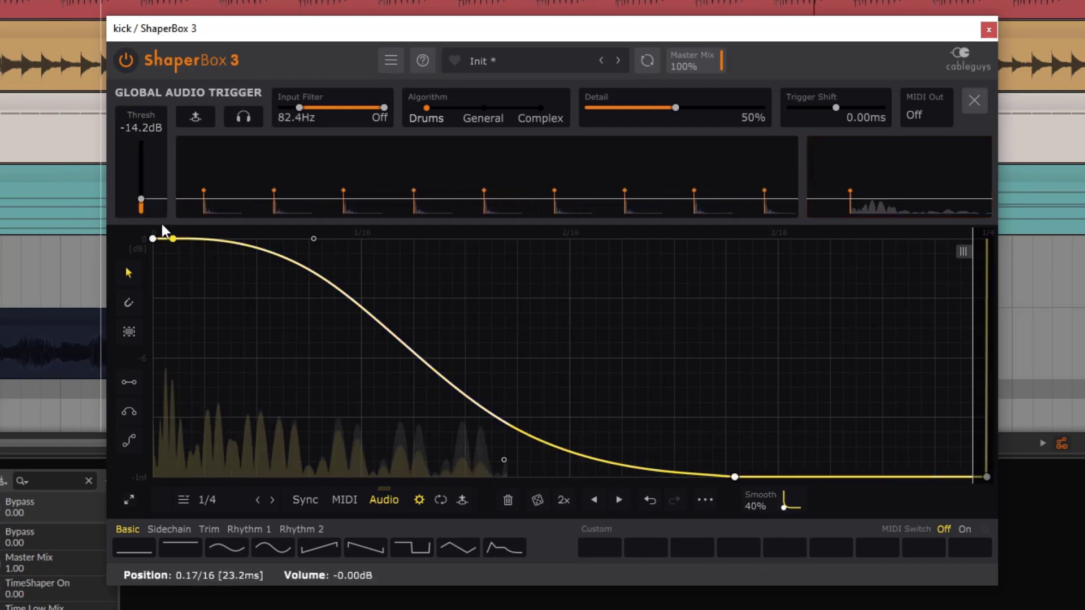
{"action": "left_click_drag", "start_coordinate": [141, 199], "coordinate": [140, 179]}
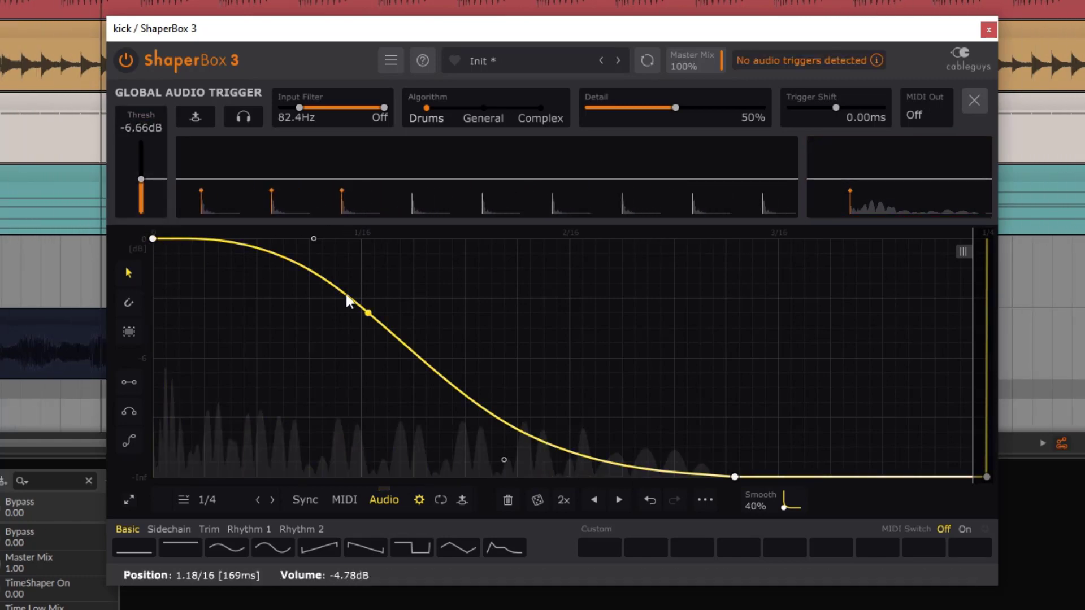
{"action": "left_click_drag", "start_coordinate": [148, 174], "coordinate": [148, 199]}
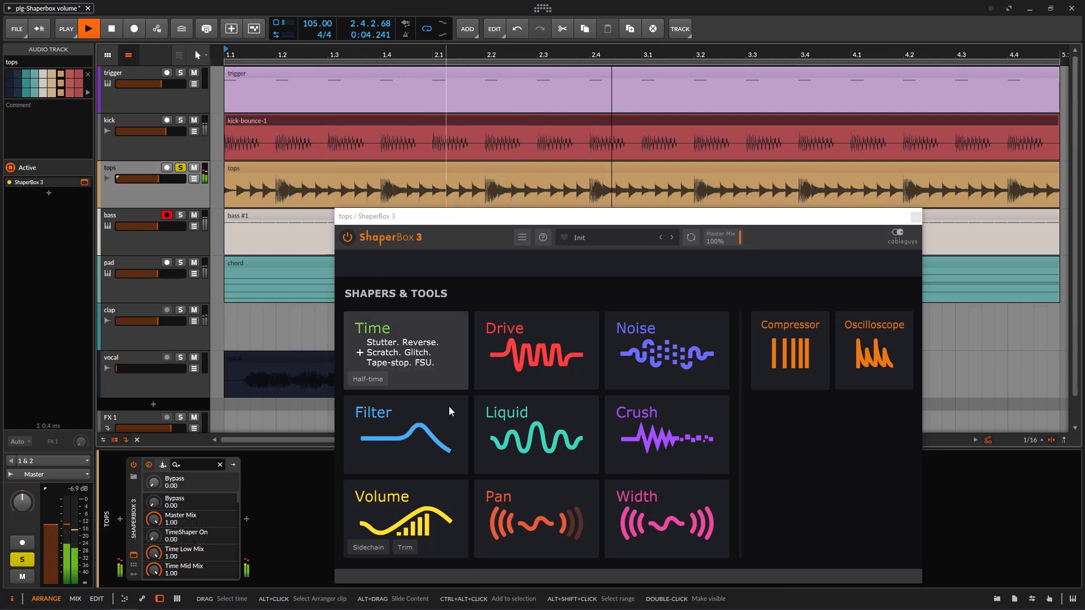
Step: Add a Volume shaper to the tops track's ShaperBox 3 and set its LFO length to 1/2
{"action": "left_click", "coordinate": [417, 511]}
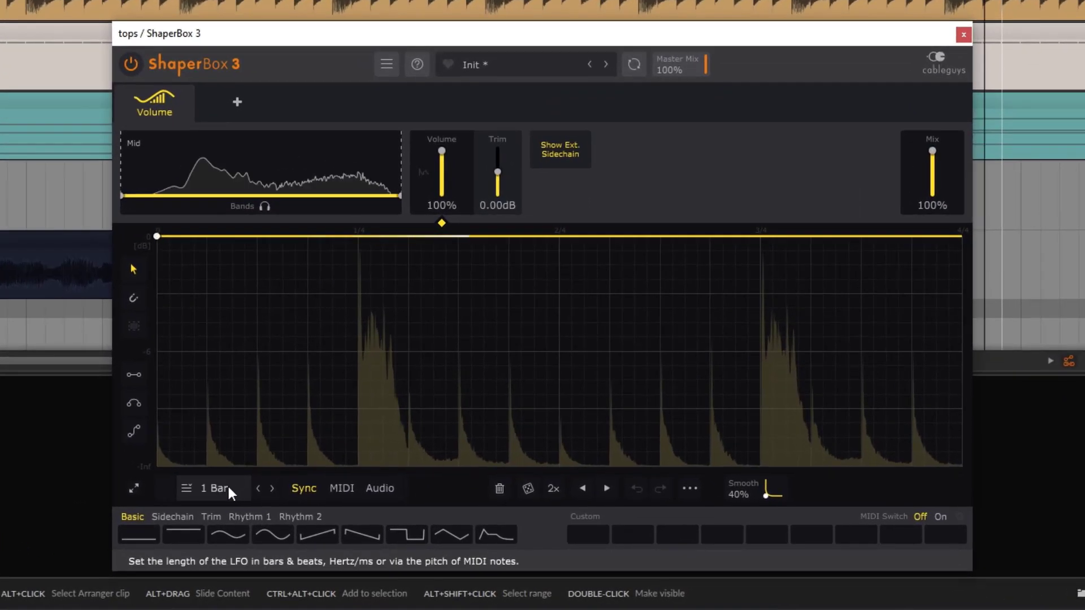
{"action": "left_click", "coordinate": [387, 523]}
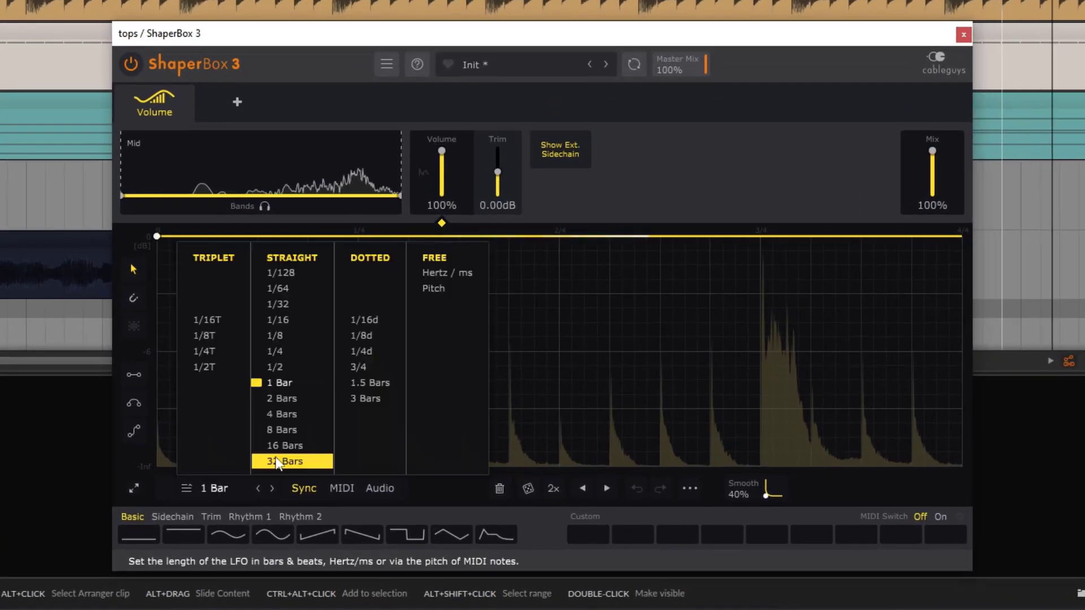
{"action": "left_click", "coordinate": [287, 371]}
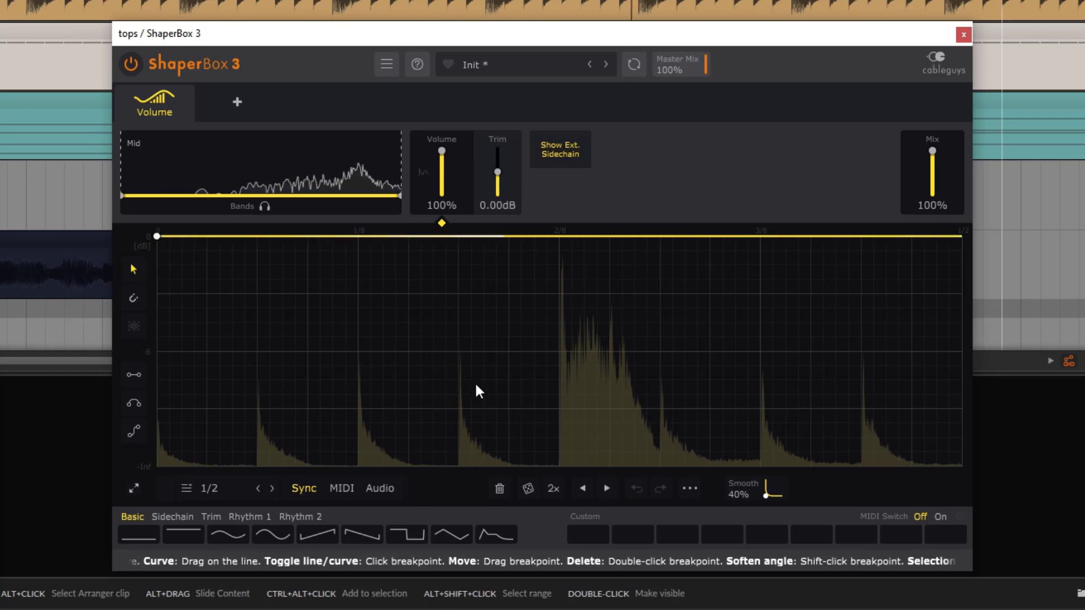
Step: Lower the tops shaper's flat volume line to -5.46 dB and raise its Trim to 8.16 dB
{"action": "left_click_drag", "start_coordinate": [157, 236], "coordinate": [157, 343]}
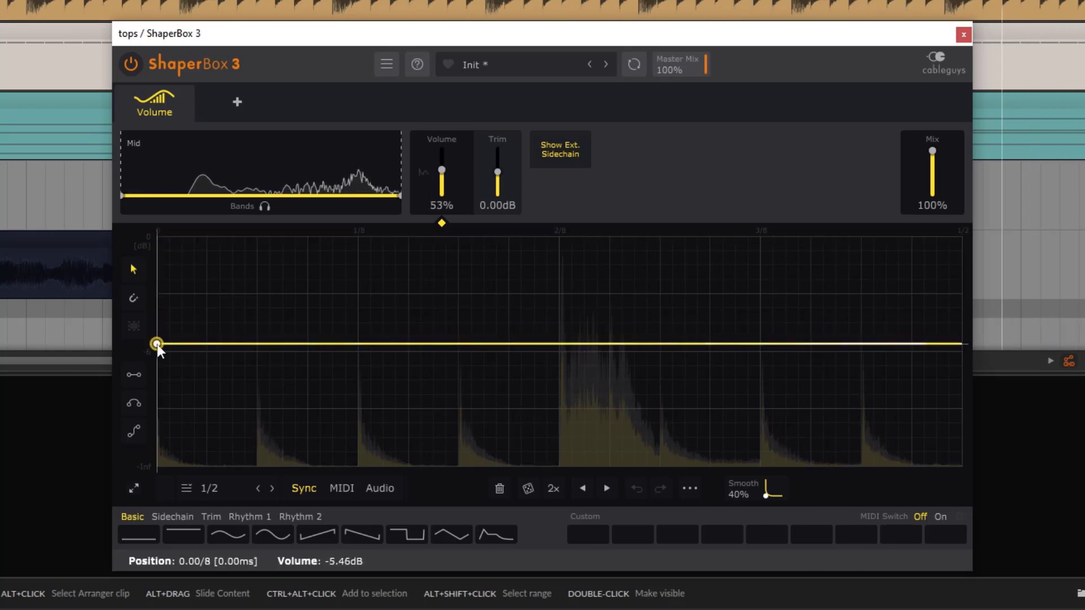
{"action": "left_click_drag", "start_coordinate": [497, 172], "coordinate": [497, 164]}
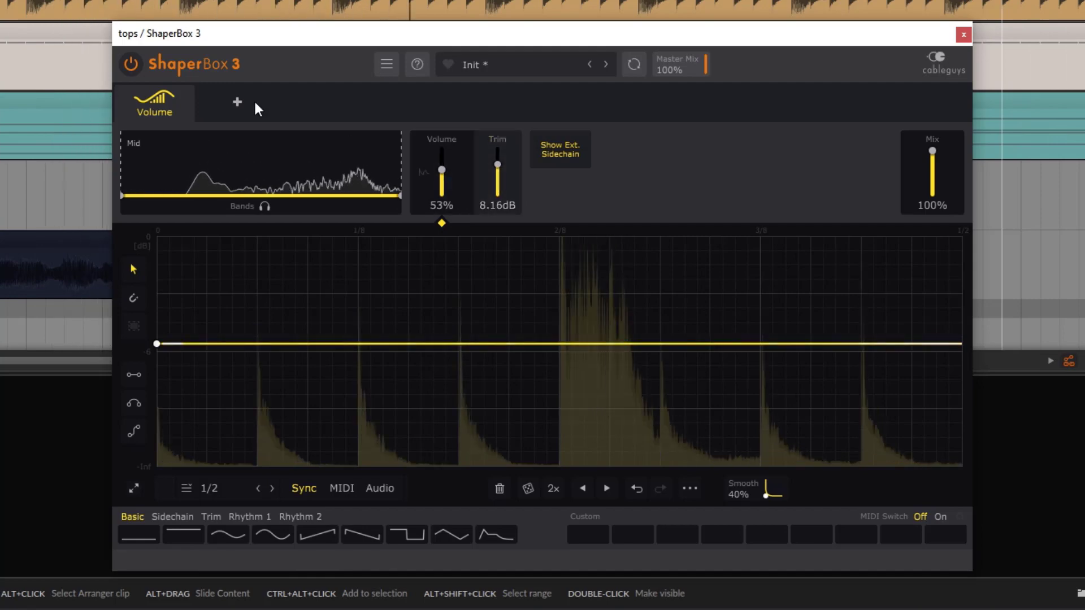
Step: Bypass the tops track's ShaperBox 3 and re-enable it to compare the dry and processed signals
{"action": "left_click", "coordinate": [130, 66]}
{"action": "left_click", "coordinate": [131, 66]}
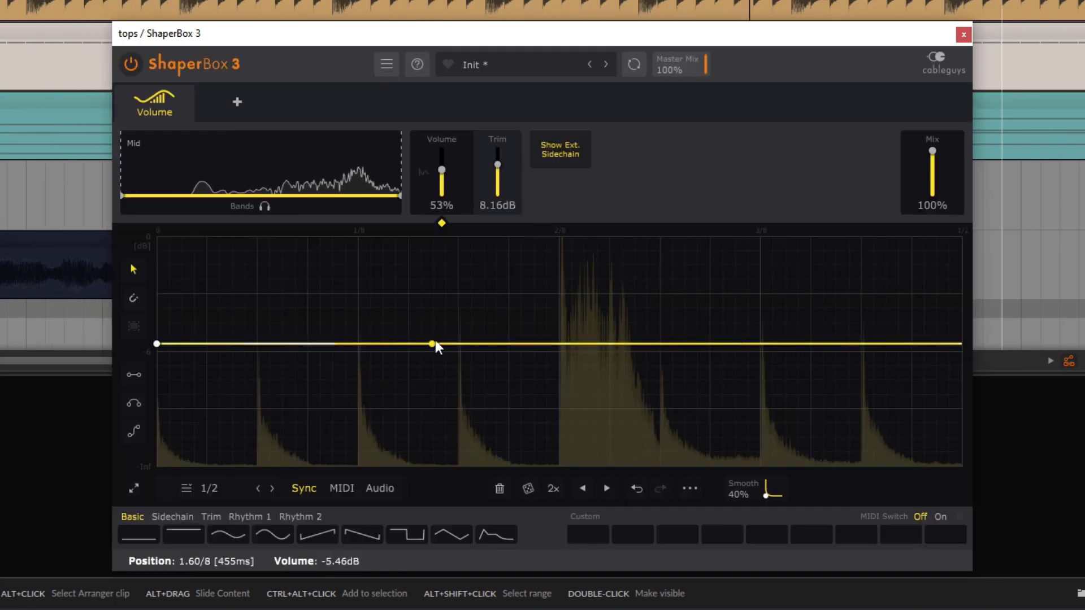
Step: Add a breakpoint at 2/8, raise a sharp peak above it and curve the line down to a -39.2 dB point at 2.50/8
{"action": "left_click", "coordinate": [556, 337]}
{"action": "left_click_drag", "start_coordinate": [556, 338], "coordinate": [558, 344]}
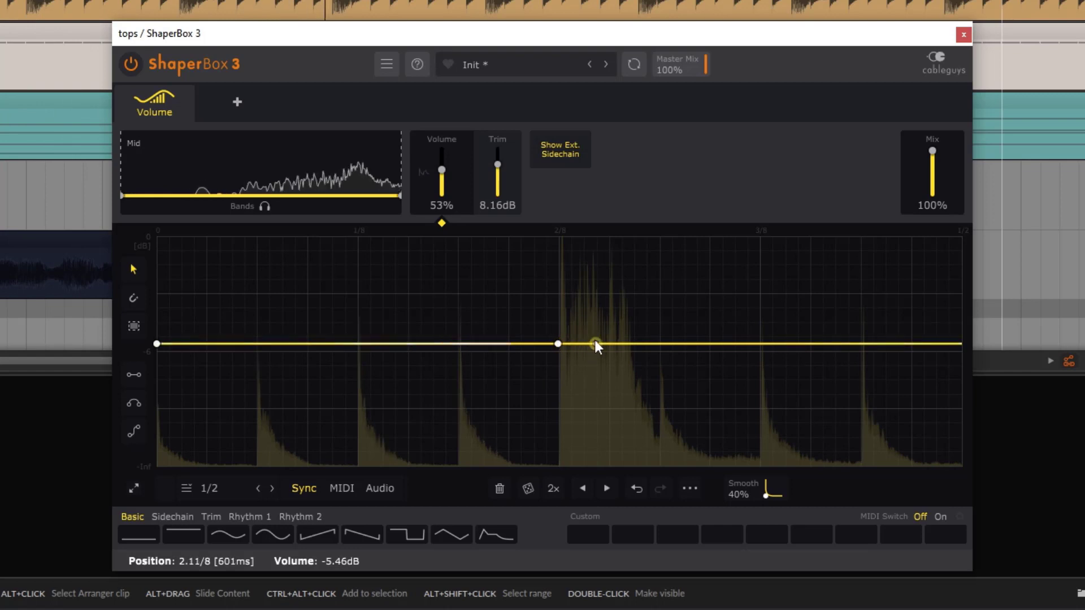
{"action": "left_click_drag", "start_coordinate": [557, 343], "coordinate": [602, 438]}
{"action": "left_click", "coordinate": [558, 266]}
{"action": "left_click", "coordinate": [614, 288]}
{"action": "left_click_drag", "start_coordinate": [674, 398], "coordinate": [659, 465]}
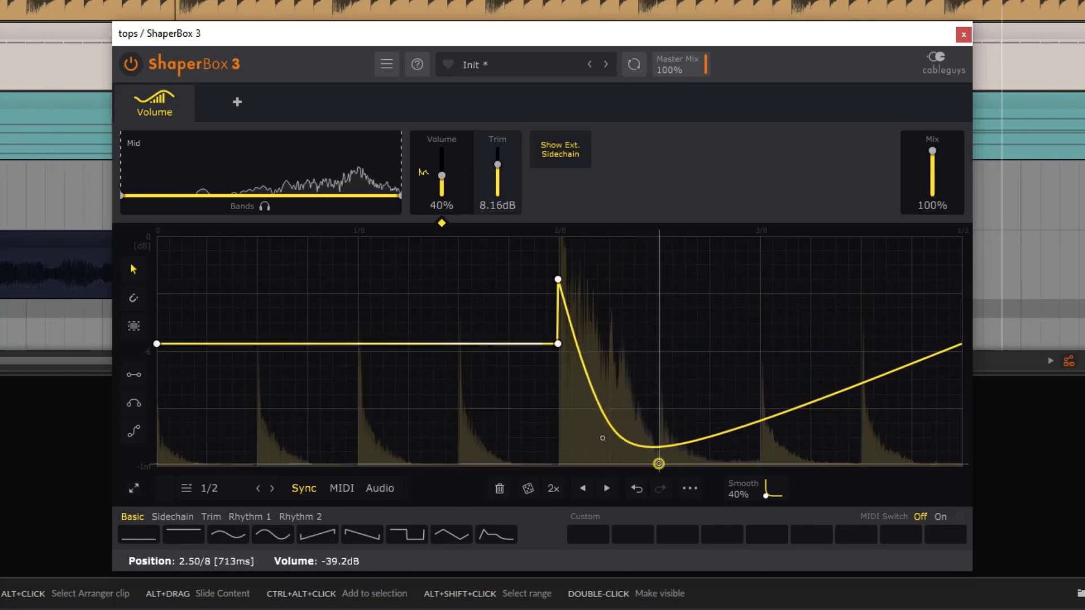
Step: Reshape the decay after the 2/8 peak and end it near 2.5/8 with a vertical jump back to about -5.8 dB
{"action": "left_click_drag", "start_coordinate": [602, 438], "coordinate": [596, 394]}
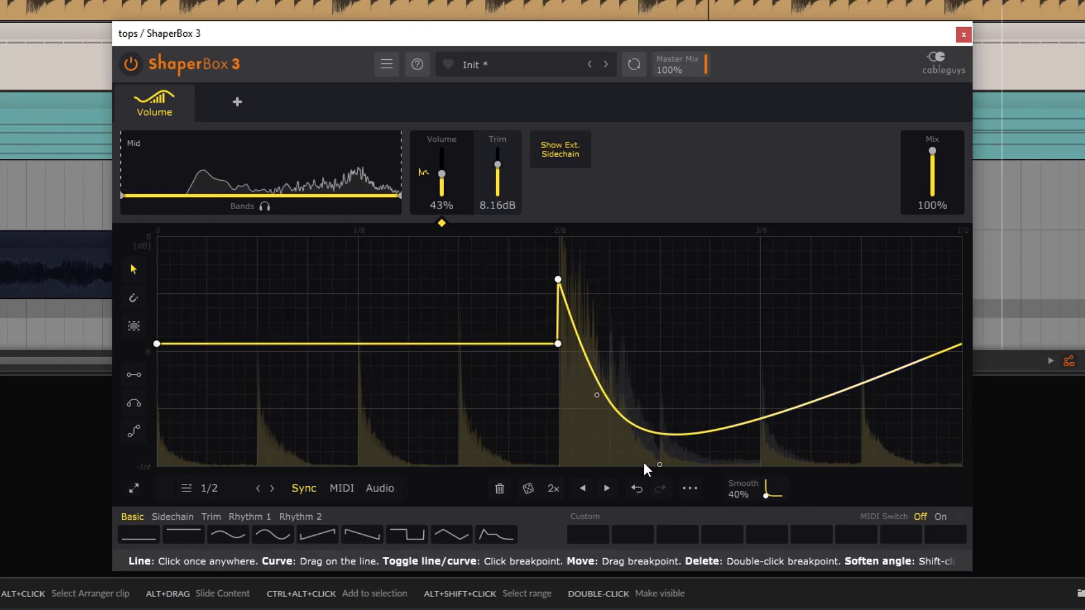
{"action": "left_click_drag", "start_coordinate": [659, 464], "coordinate": [597, 423]}
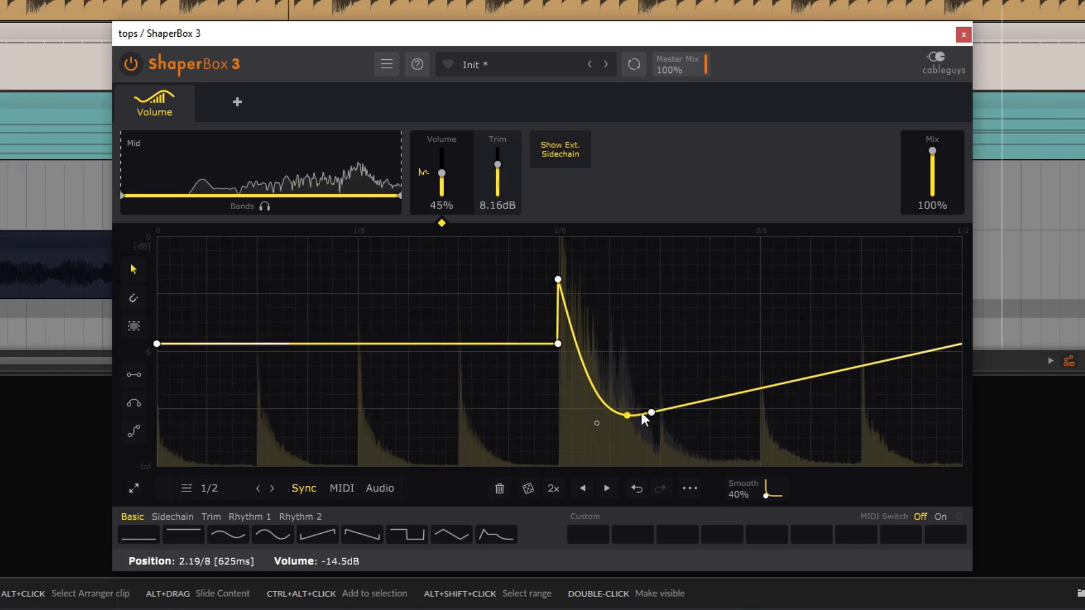
{"action": "left_click_drag", "start_coordinate": [670, 410], "coordinate": [662, 353]}
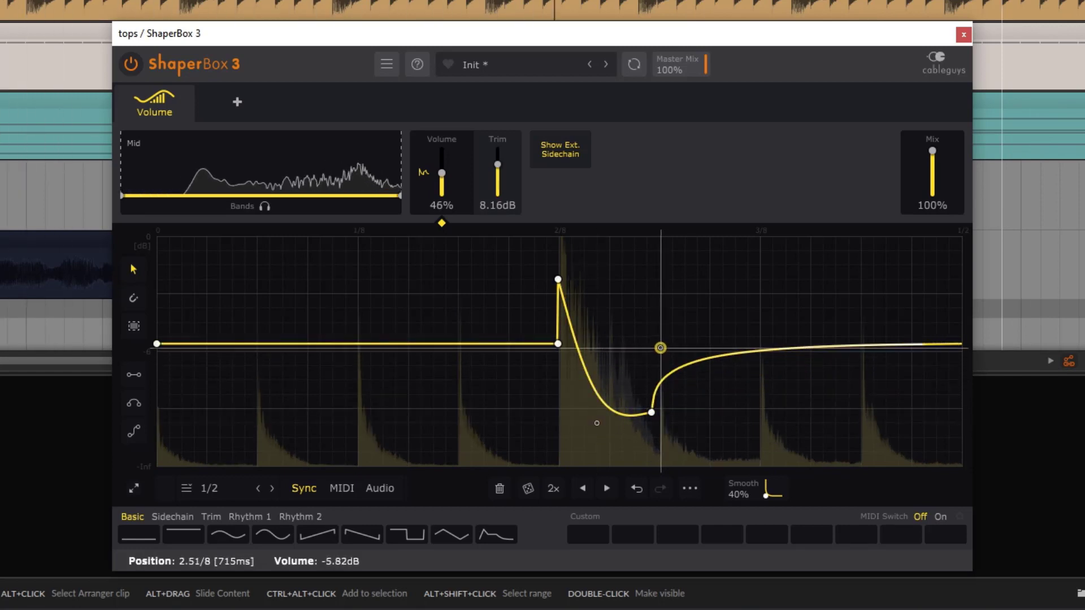
{"action": "left_click_drag", "start_coordinate": [651, 413], "coordinate": [656, 414]}
{"action": "left_click_drag", "start_coordinate": [660, 348], "coordinate": [657, 350]}
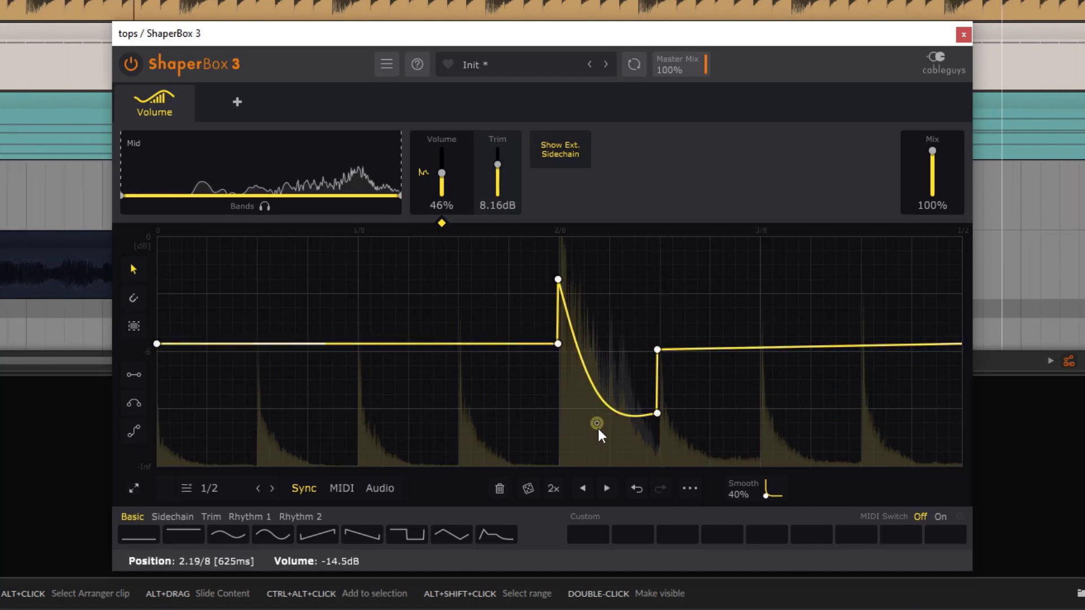
Step: Raise the 2/8 peak slightly, try its decay curve at -0.31 dB, and settle the curve point at -19.3 dB, 2.27/8
{"action": "left_click_drag", "start_coordinate": [597, 424], "coordinate": [598, 437]}
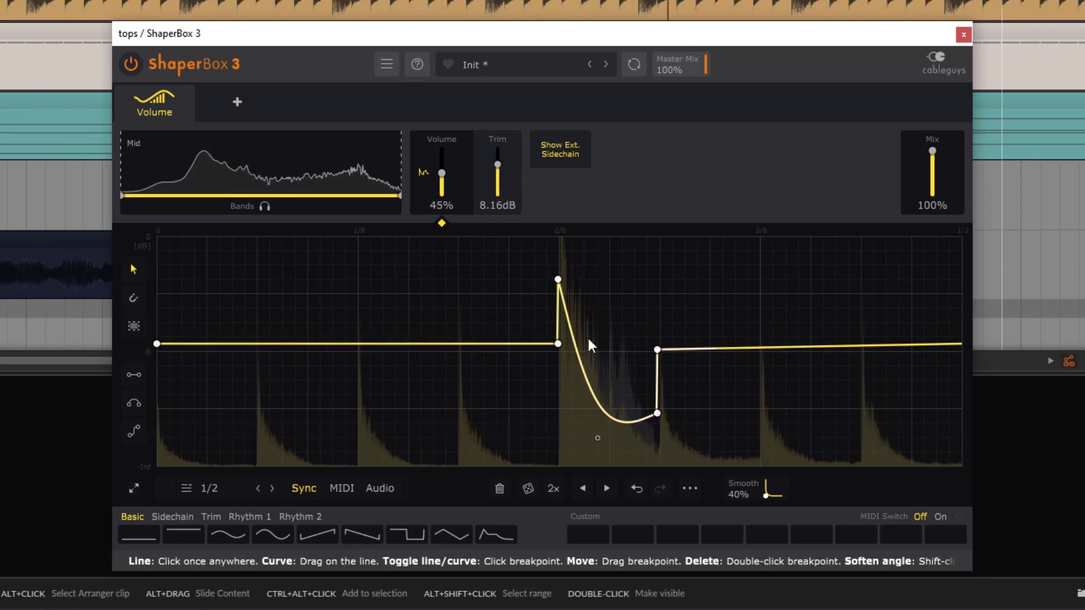
{"action": "left_click_drag", "start_coordinate": [557, 279], "coordinate": [558, 276]}
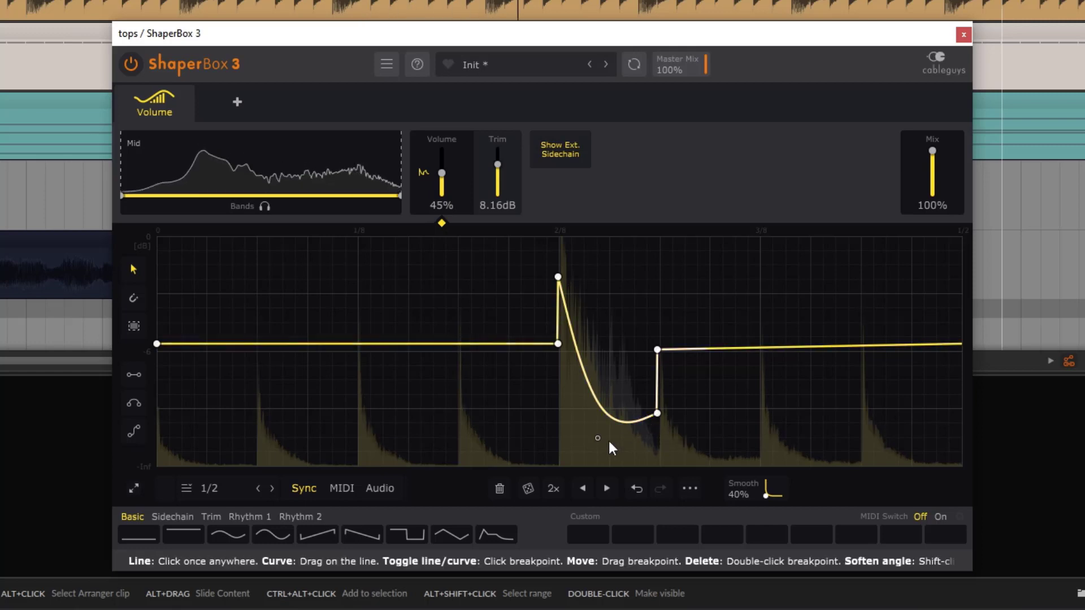
{"action": "left_click_drag", "start_coordinate": [599, 438], "coordinate": [625, 245]}
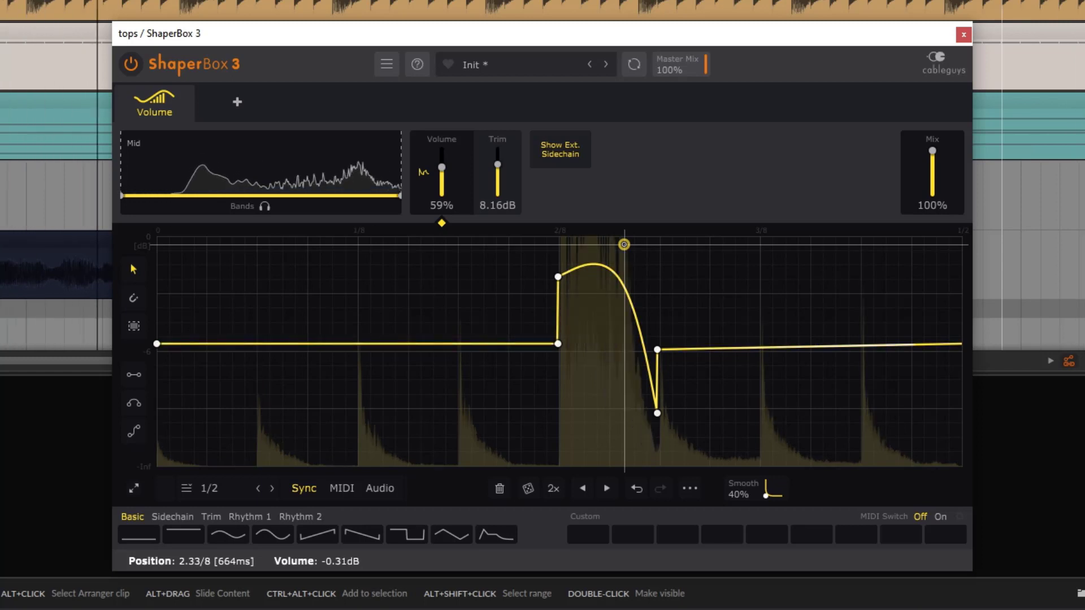
{"action": "left_click_drag", "start_coordinate": [623, 244], "coordinate": [613, 442]}
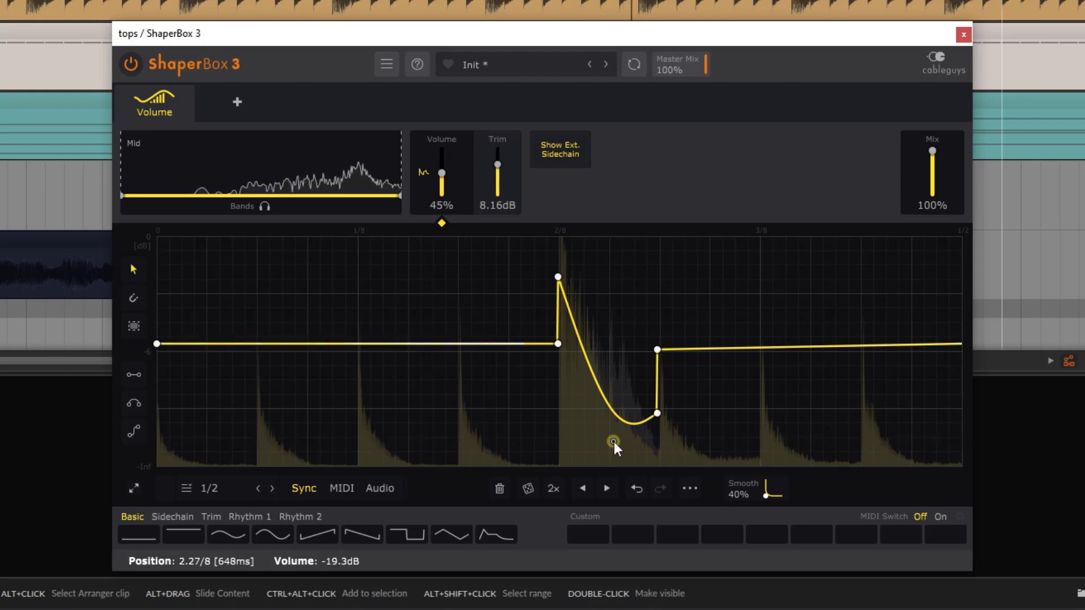
Step: Bend the flat line after 2.5/8 into a swell around 3/8, with curve points pulling it down on both sides
{"action": "left_click_drag", "start_coordinate": [757, 347], "coordinate": [770, 236]}
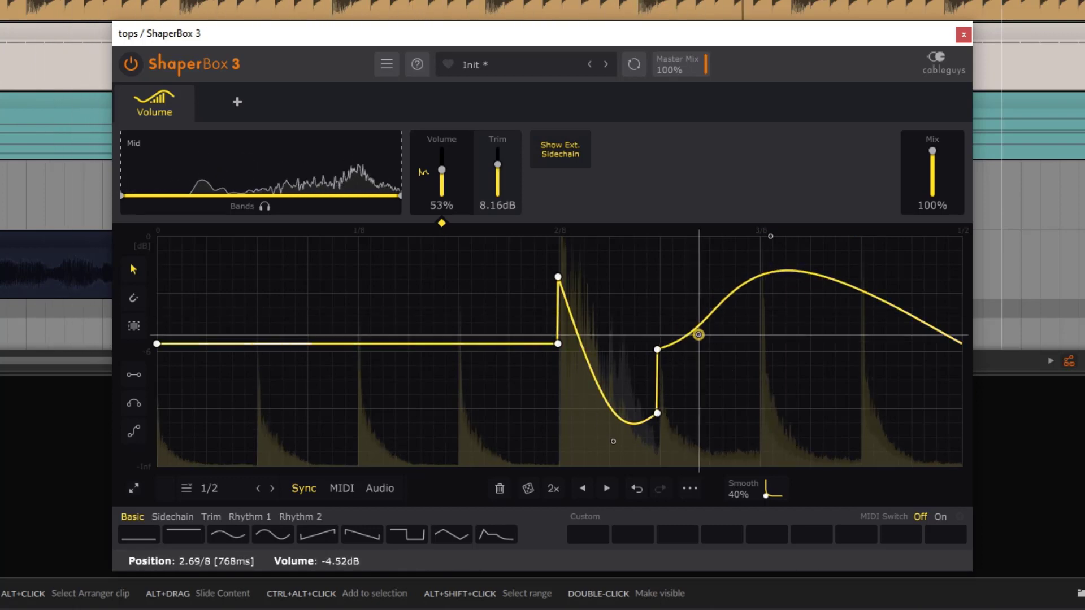
{"action": "left_click_drag", "start_coordinate": [694, 326], "coordinate": [707, 363]}
{"action": "left_click", "coordinate": [857, 344]}
{"action": "double_click", "coordinate": [856, 344]}
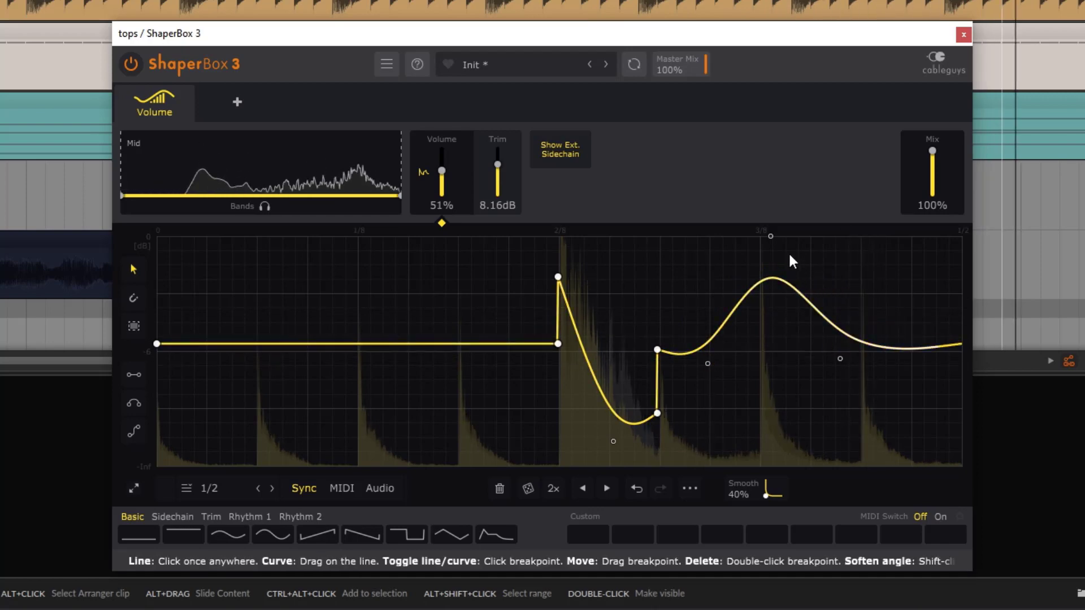
Step: Turn the swell into a pointed, slightly lower peak at 3/8 and deepen the curves on both sides of it
{"action": "left_click_drag", "start_coordinate": [770, 236], "coordinate": [762, 272]}
{"action": "left_click_drag", "start_coordinate": [707, 363], "coordinate": [709, 379]}
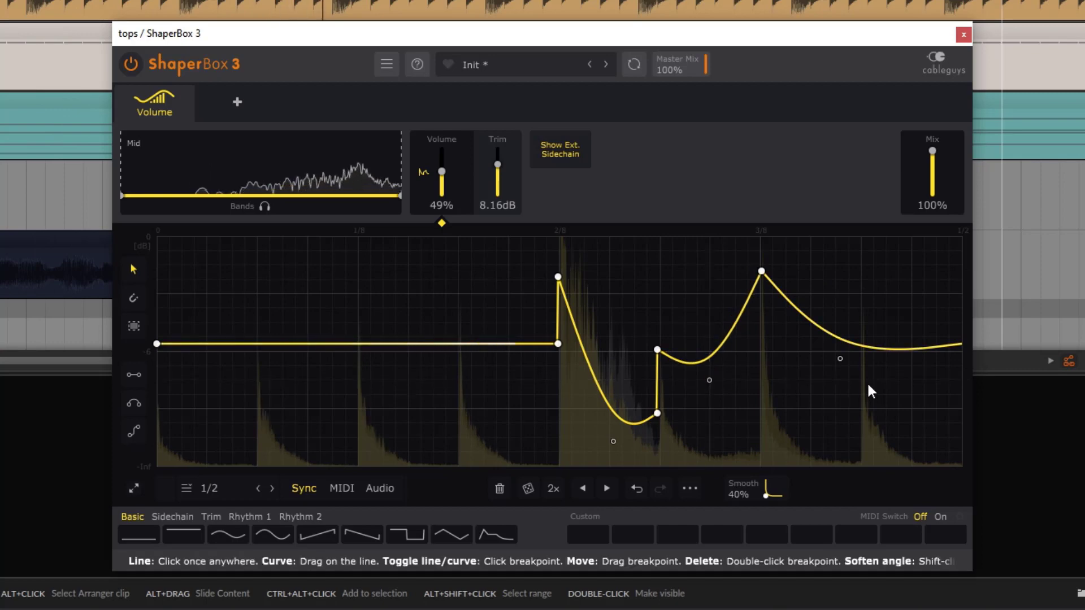
{"action": "left_click_drag", "start_coordinate": [840, 359], "coordinate": [846, 377]}
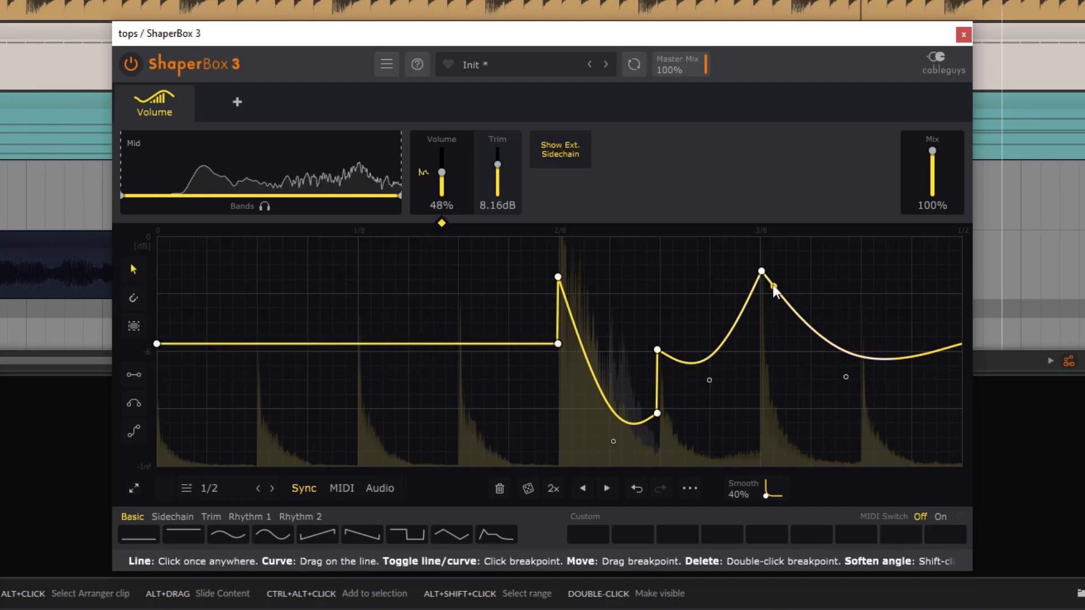
{"action": "left_click_drag", "start_coordinate": [761, 272], "coordinate": [760, 289]}
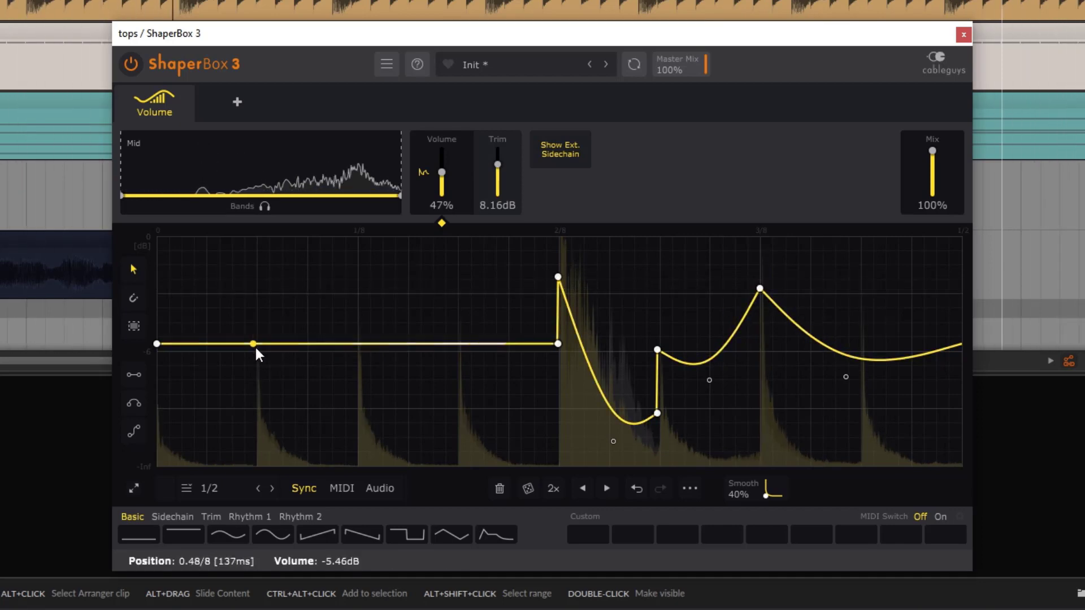
Step: Add a deep dip near 0.5/8 and a corner breakpoint at 0.99/8 at -4.67 dB, removing the extra breakpoint below it
{"action": "left_click_drag", "start_coordinate": [257, 343], "coordinate": [254, 449]}
{"action": "left_click", "coordinate": [260, 438]}
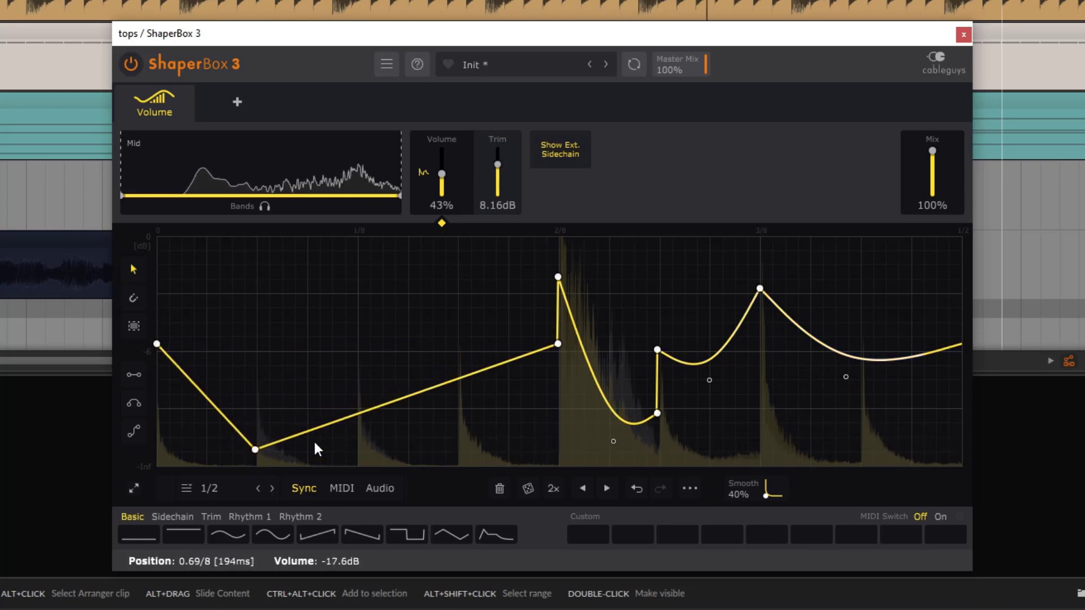
{"action": "left_click", "coordinate": [354, 423]}
{"action": "left_click_drag", "start_coordinate": [355, 422], "coordinate": [354, 332]}
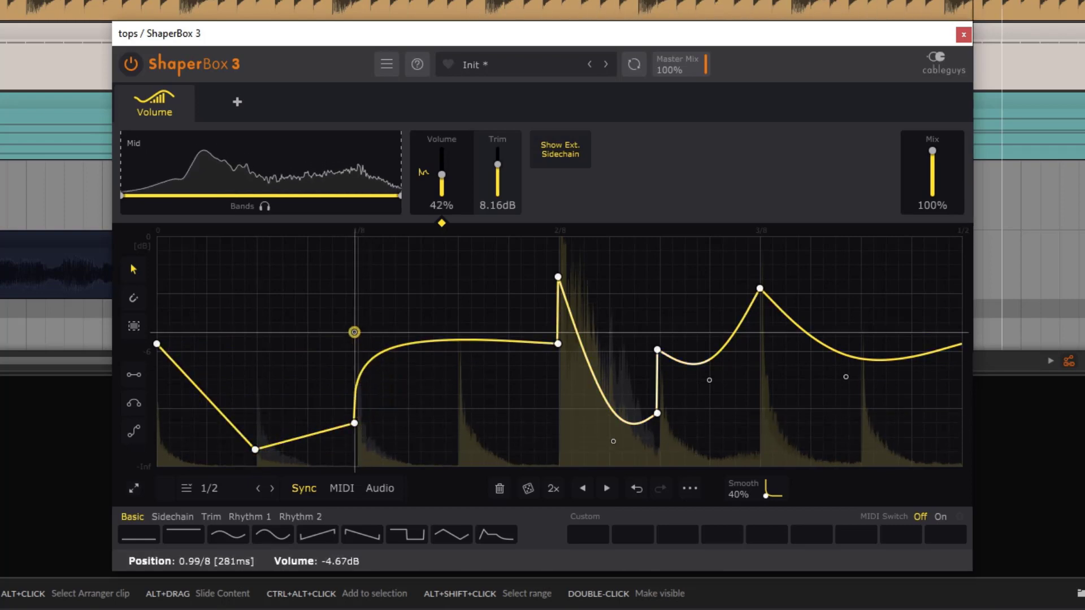
{"action": "double_click", "coordinate": [354, 423]}
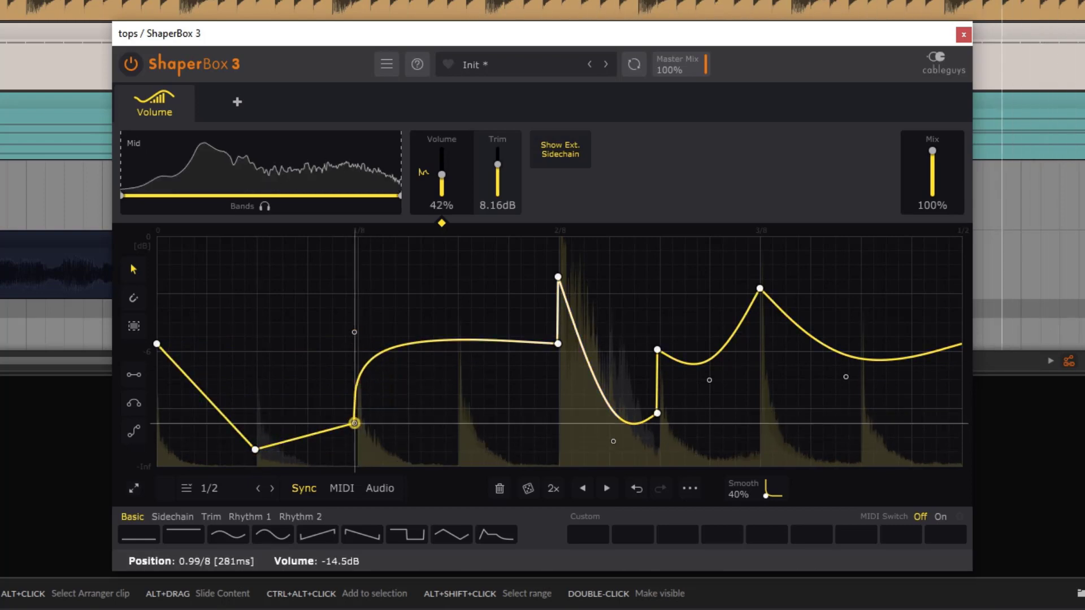
{"action": "left_click", "coordinate": [354, 332]}
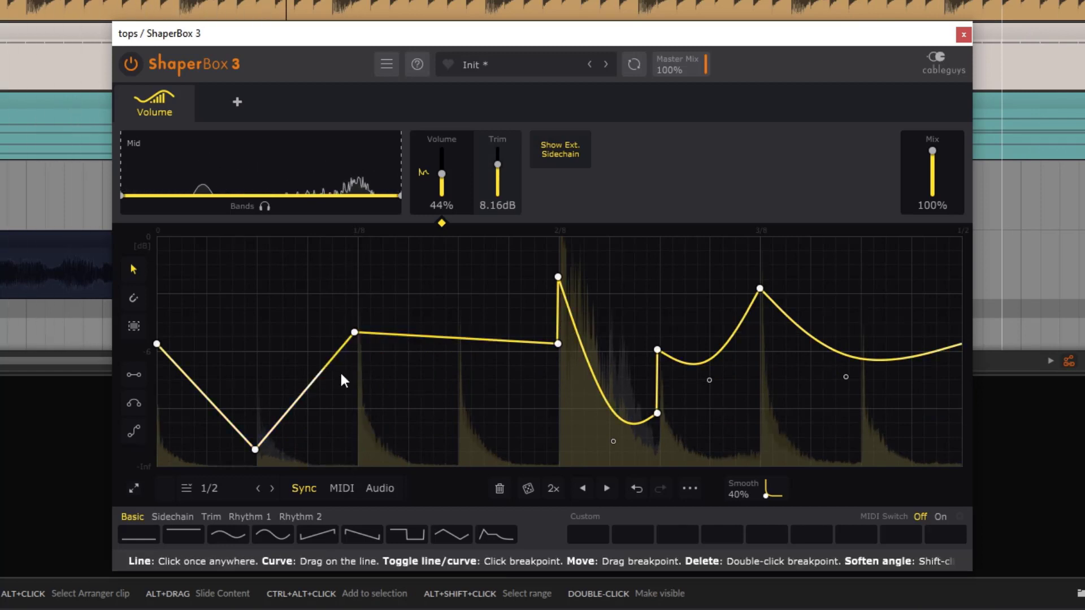
Step: Curve both sides of the 0.5/8 dip, raise its lowest point a little, and add a shallower dip near 1.5/8
{"action": "left_click_drag", "start_coordinate": [305, 389], "coordinate": [321, 414]}
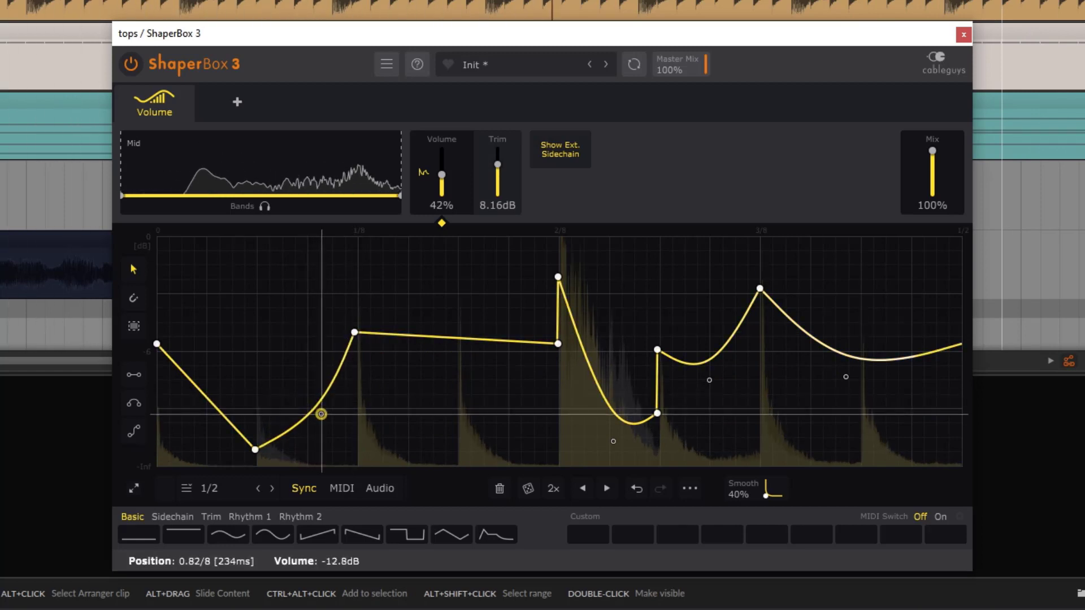
{"action": "left_click_drag", "start_coordinate": [255, 449], "coordinate": [254, 432]}
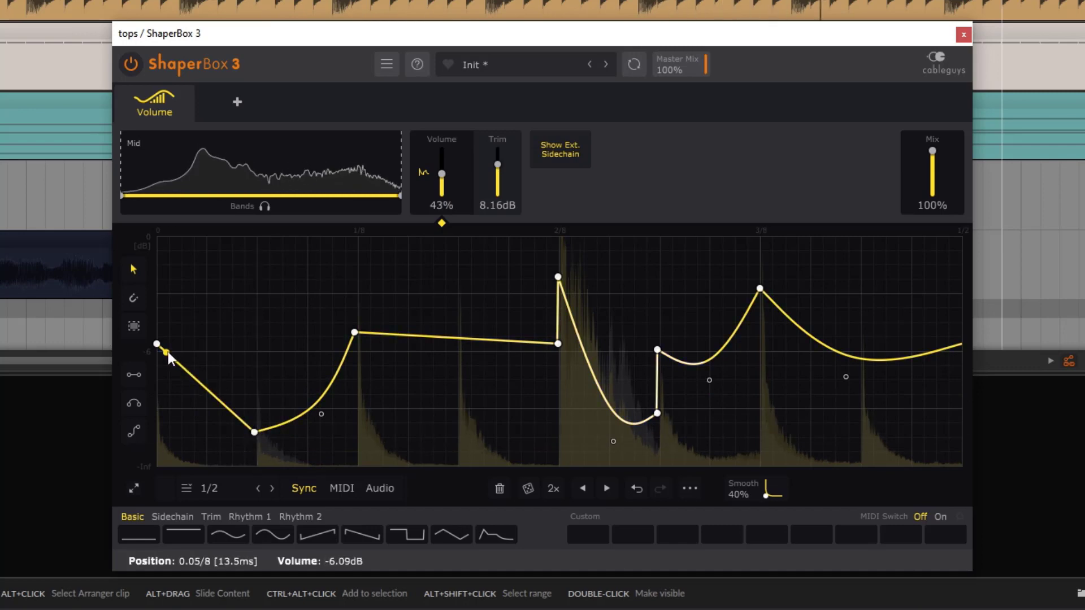
{"action": "left_click_drag", "start_coordinate": [179, 367], "coordinate": [215, 362]}
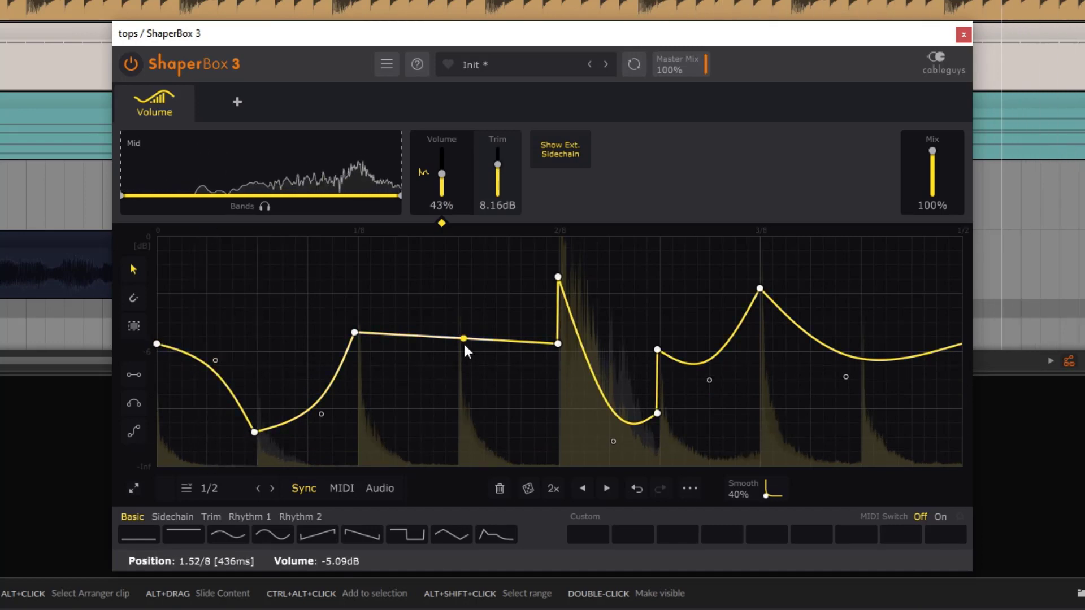
{"action": "left_click_drag", "start_coordinate": [462, 342], "coordinate": [458, 399]}
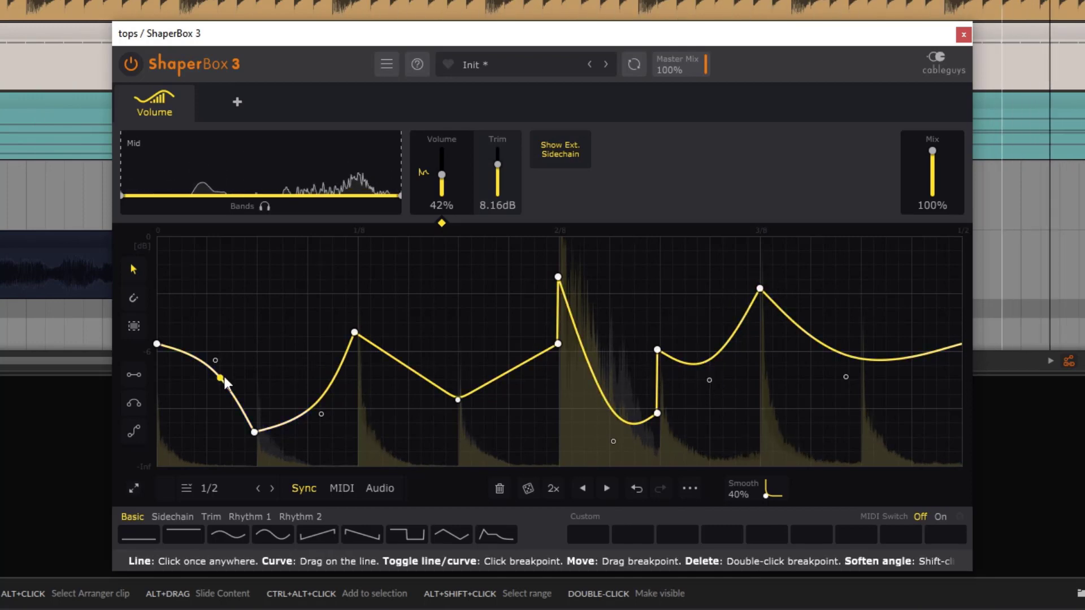
Step: Toggle the tops ShaperBox 3 master bypass on and off to compare the finished volume curve with the dry loop
{"action": "mouse_move", "coordinate": [120, 99]}
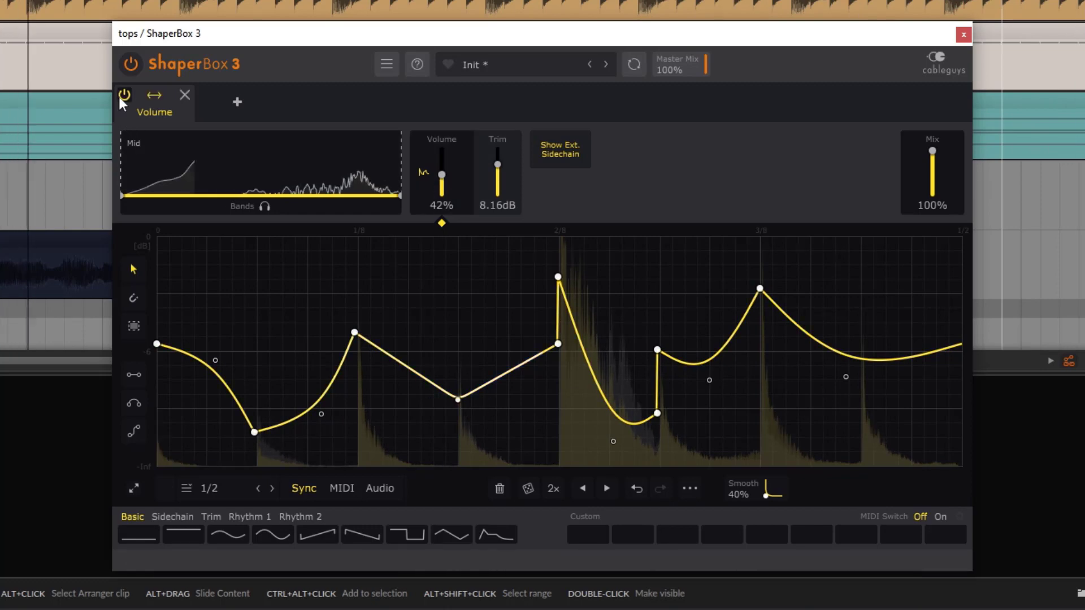
{"action": "left_click", "coordinate": [132, 64]}
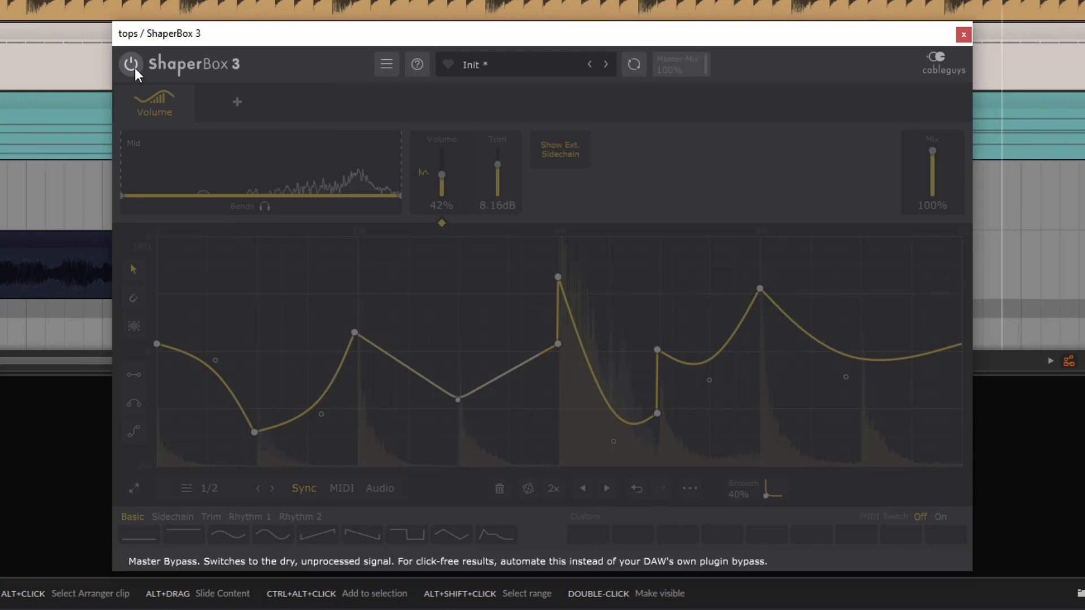
{"action": "left_click", "coordinate": [134, 68]}
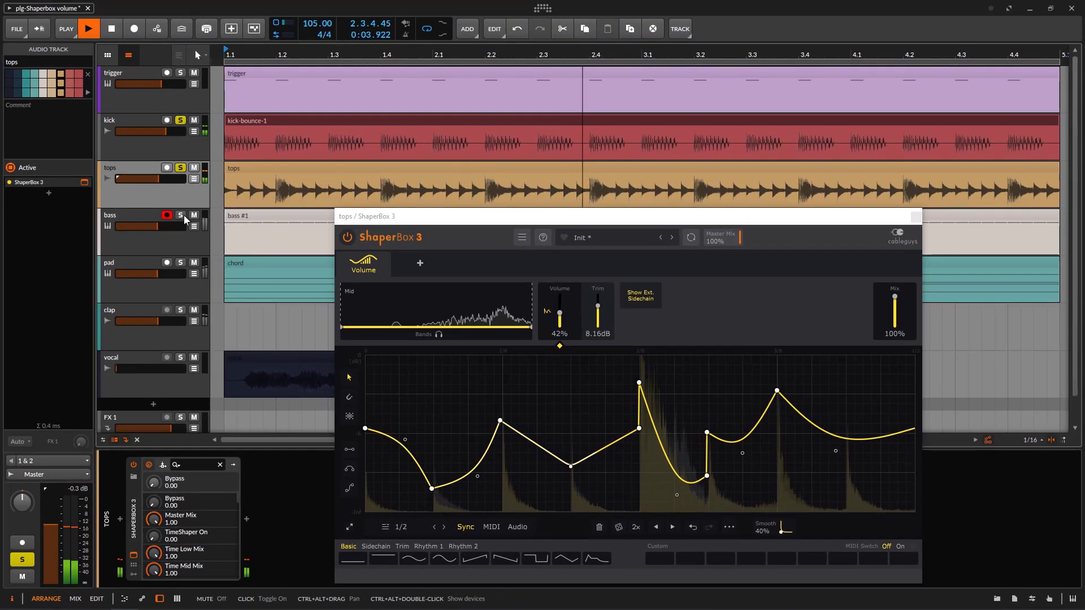
Step: Solo the bass and trigger tracks alongside kick and tops, and review the bass track's ShaperBox 3 ducking curve
{"action": "left_click", "coordinate": [182, 216]}
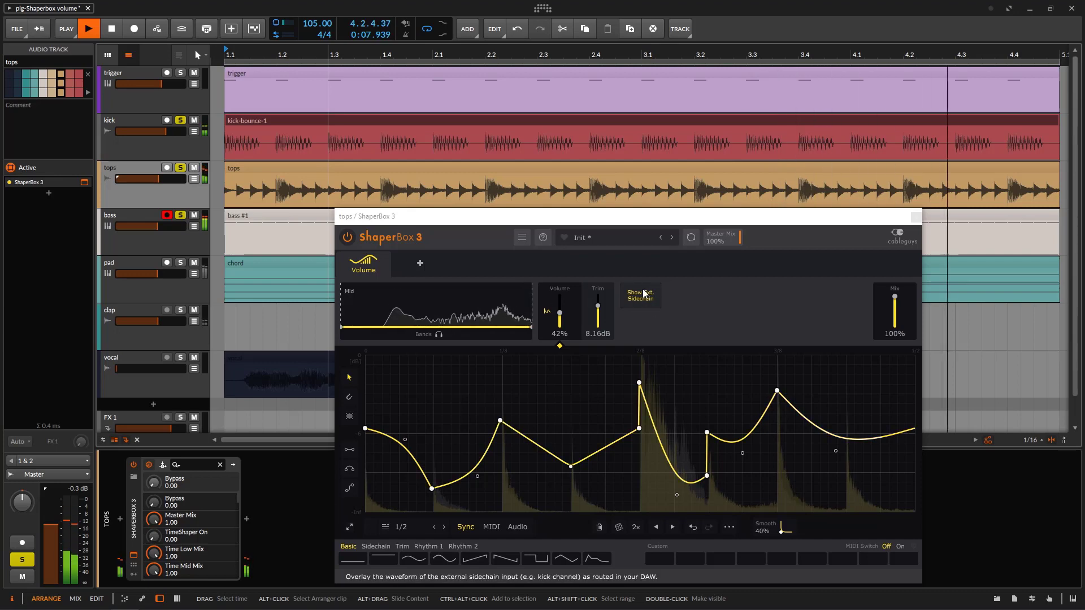
{"action": "left_click", "coordinate": [159, 248]}
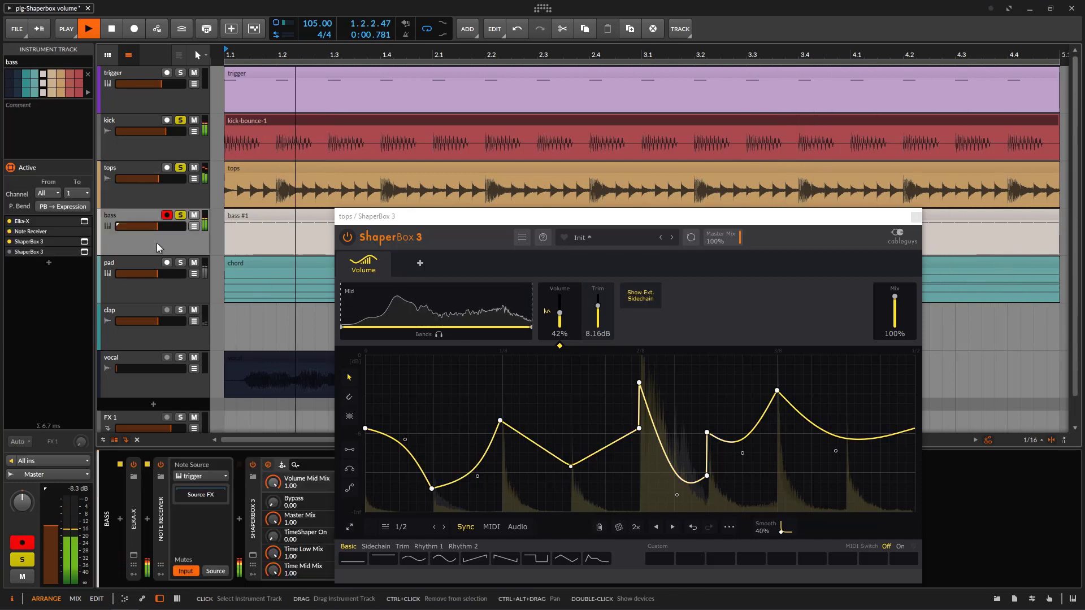
{"action": "left_click", "coordinate": [253, 555]}
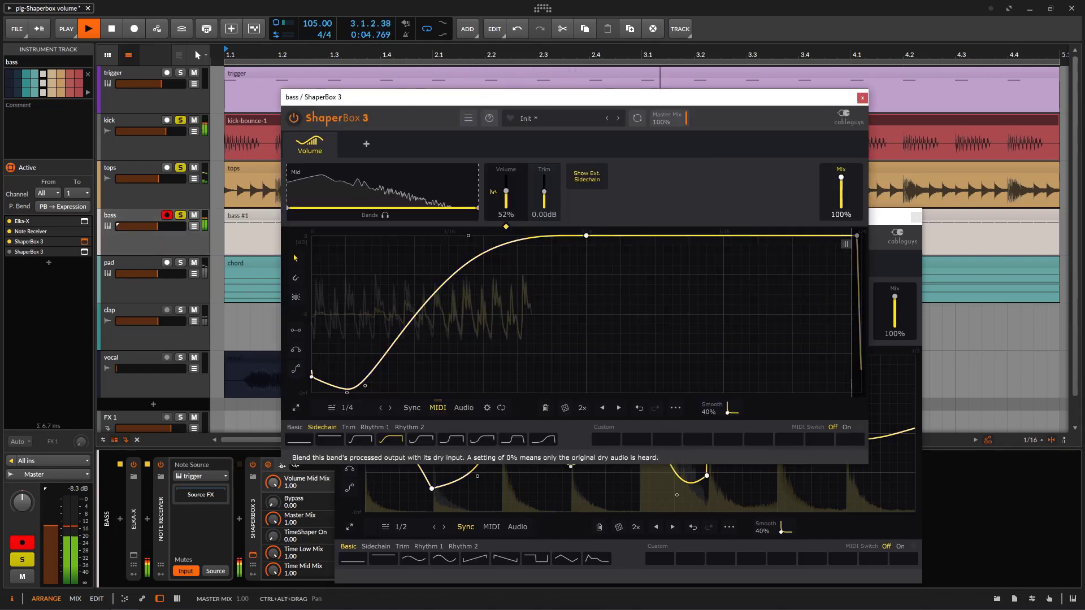
{"action": "left_click", "coordinate": [862, 97]}
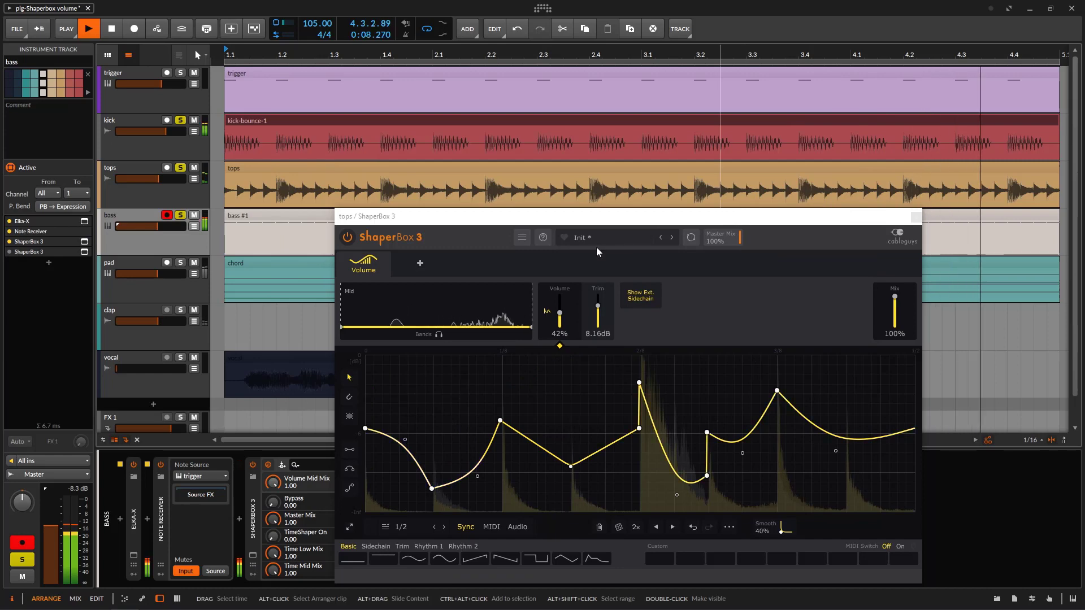
{"action": "left_click", "coordinate": [180, 73]}
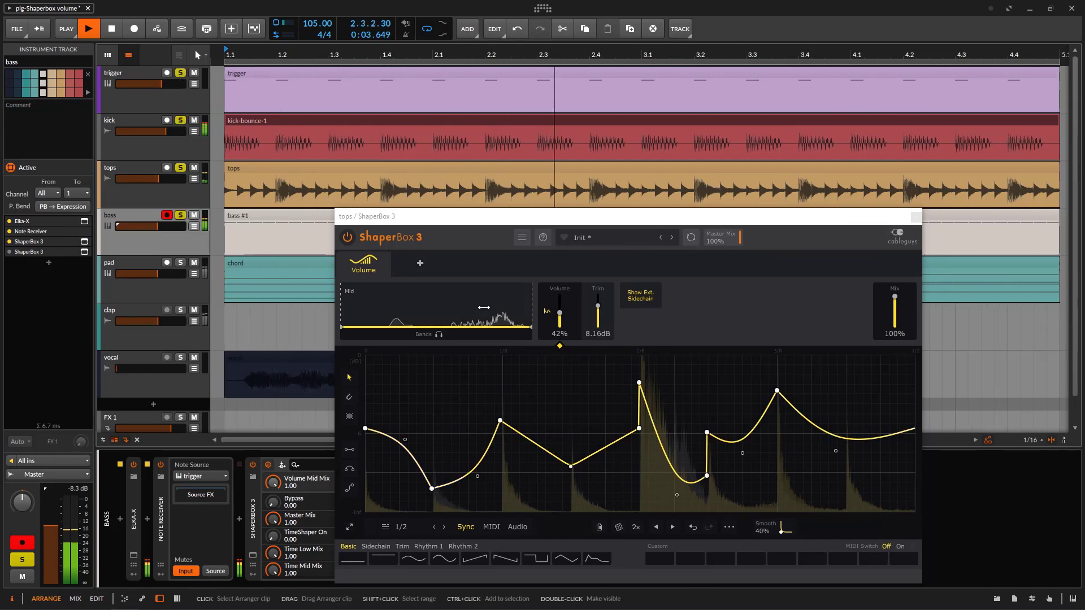
Step: Compare the soloed mix with the tops ShaperBox 3 bypassed and active, and stop playback
{"action": "left_click", "coordinate": [348, 238]}
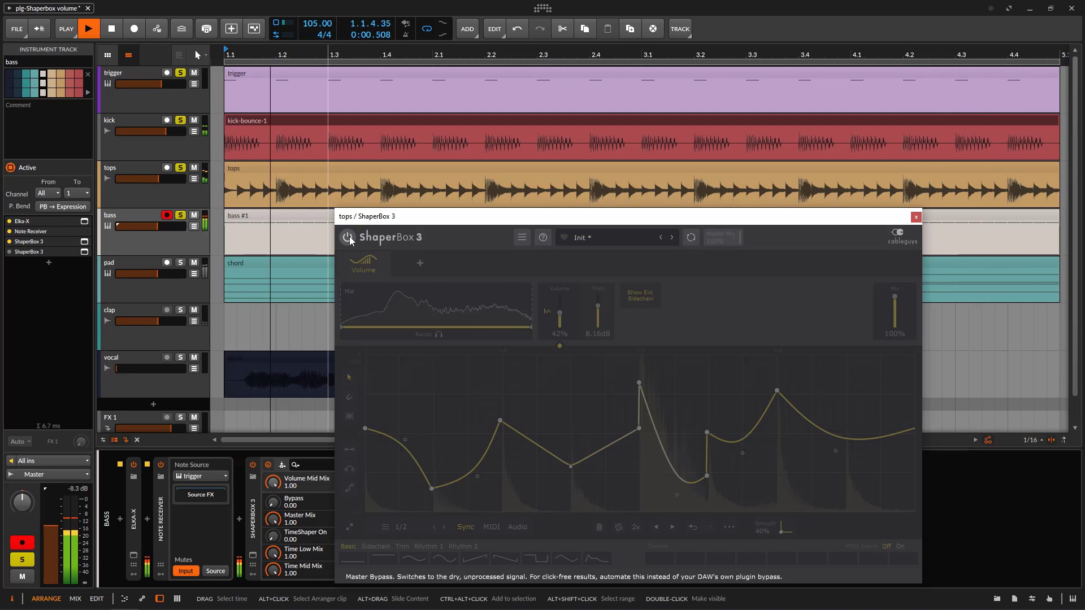
{"action": "left_click", "coordinate": [348, 237]}
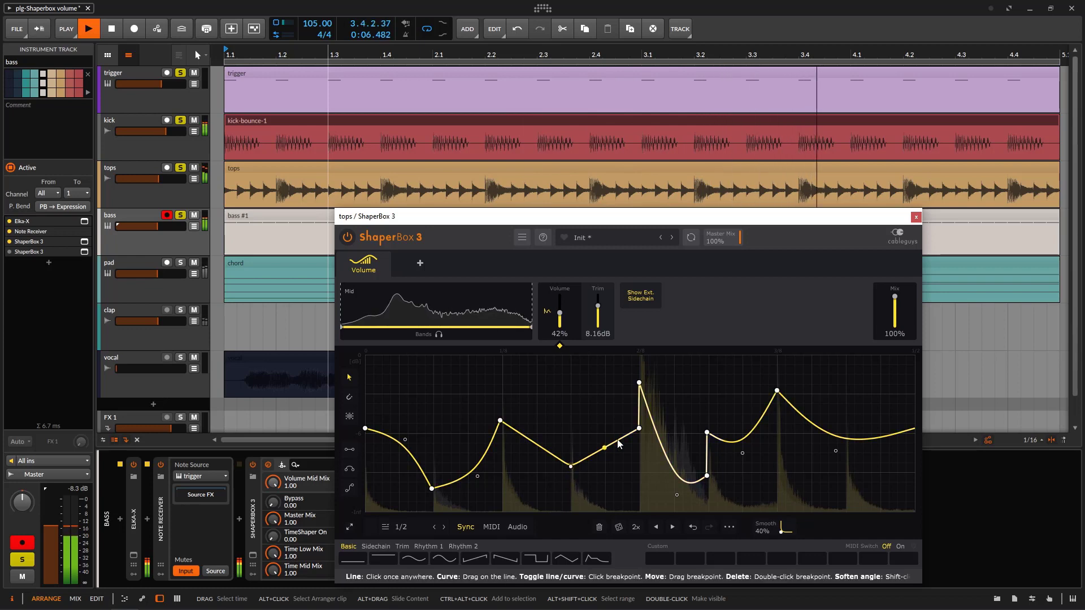
{"action": "key", "text": "space"}
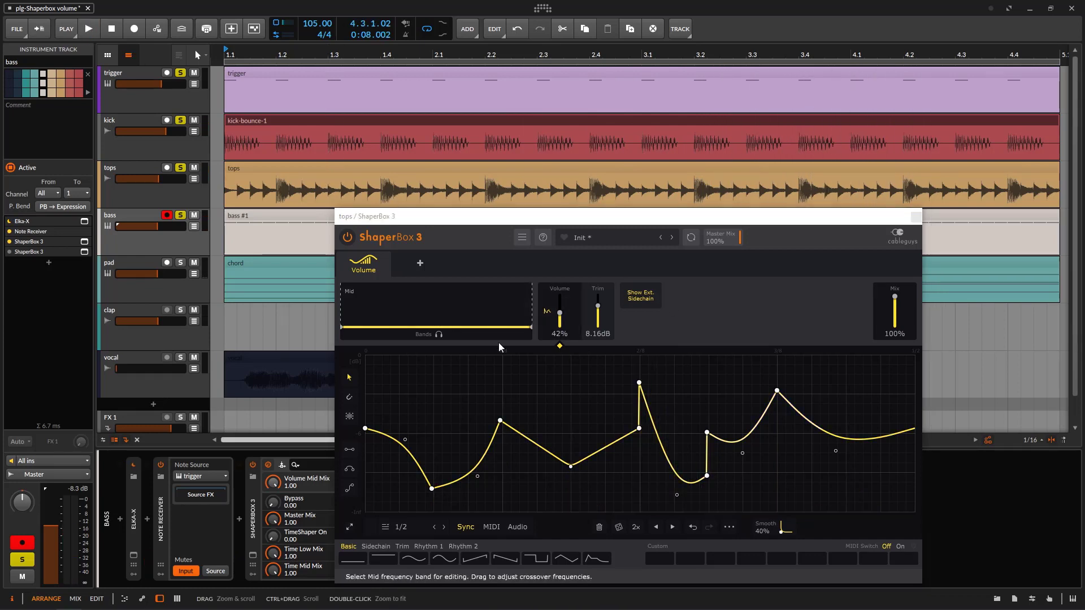
Step: Play the tops track soloed with its ShaperBox 3 volume curve active, and stop playback
{"action": "left_click", "coordinate": [179, 120]}
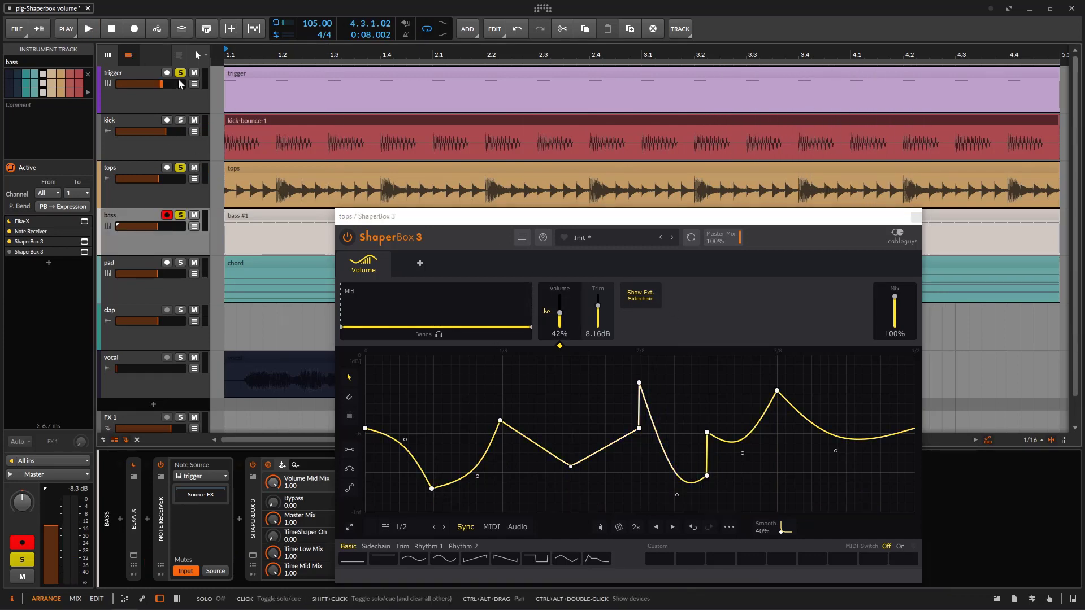
{"action": "left_click", "coordinate": [96, 33]}
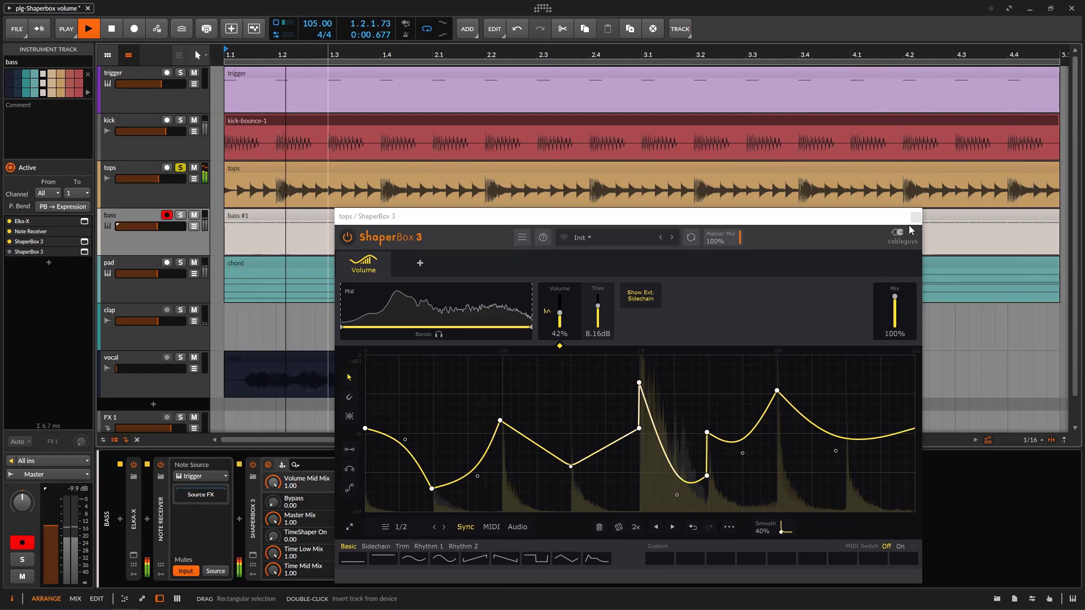
{"action": "key", "text": "space"}
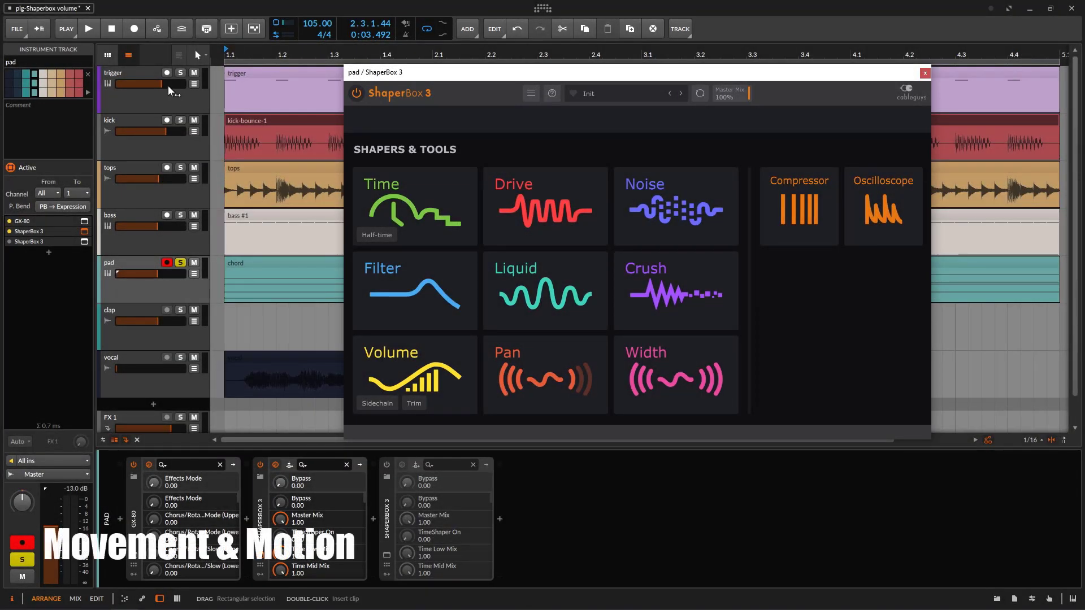
Step: Play the pad with the kick soloed alongside it, and add a Volume shaper to the pad's ShaperBox 3
{"action": "key", "text": "space"}
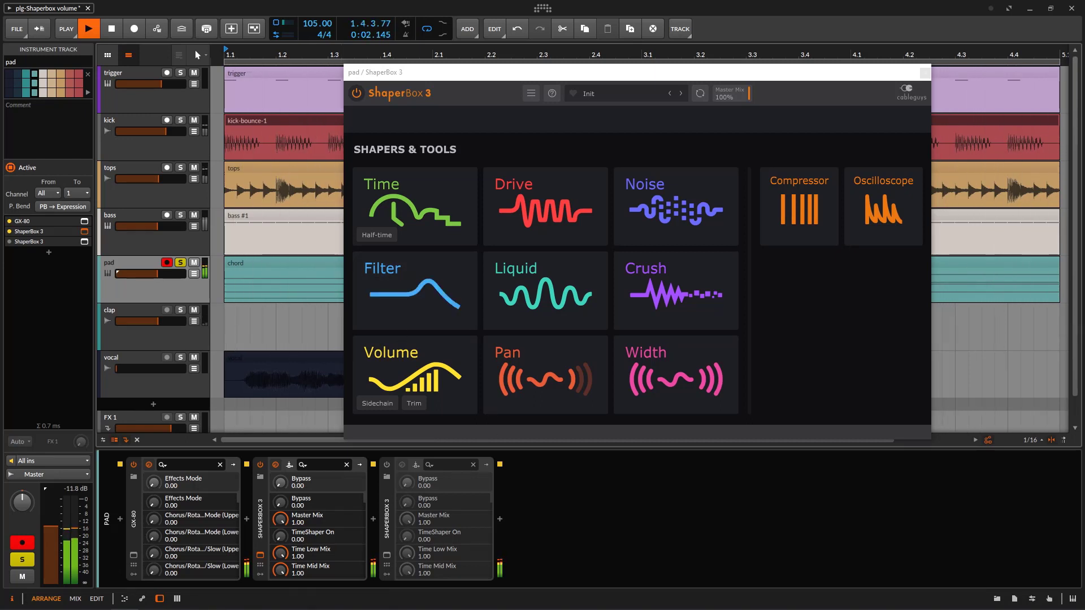
{"action": "left_click", "coordinate": [181, 121]}
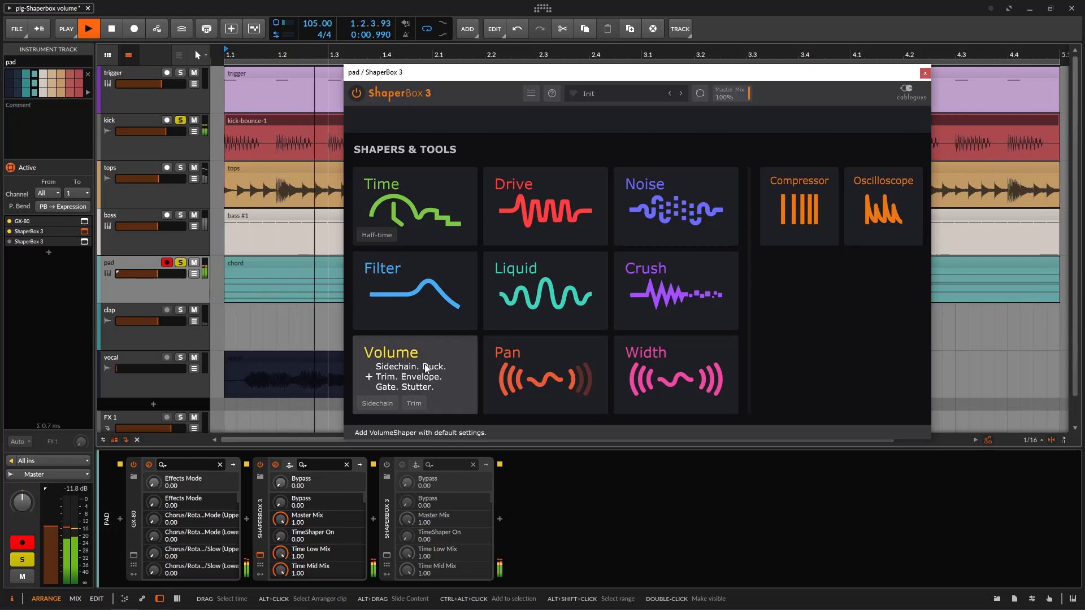
{"action": "left_click", "coordinate": [426, 367]}
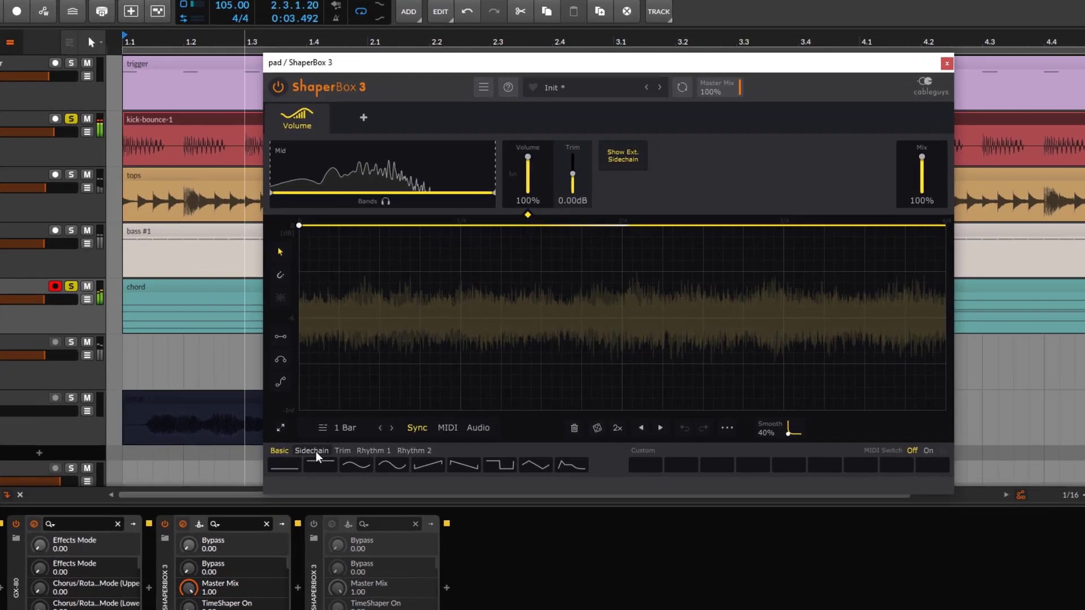
Step: Apply the Sidechain 2 curve to the pad's Volume shaper and set its synced length to 1/4
{"action": "left_click", "coordinate": [385, 402]}
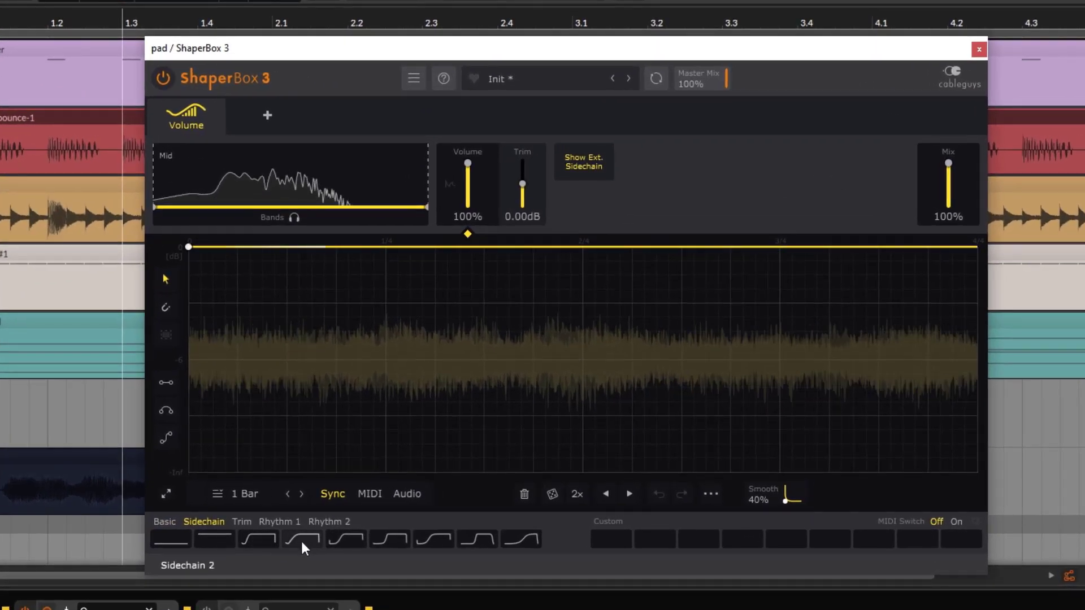
{"action": "left_click", "coordinate": [300, 541]}
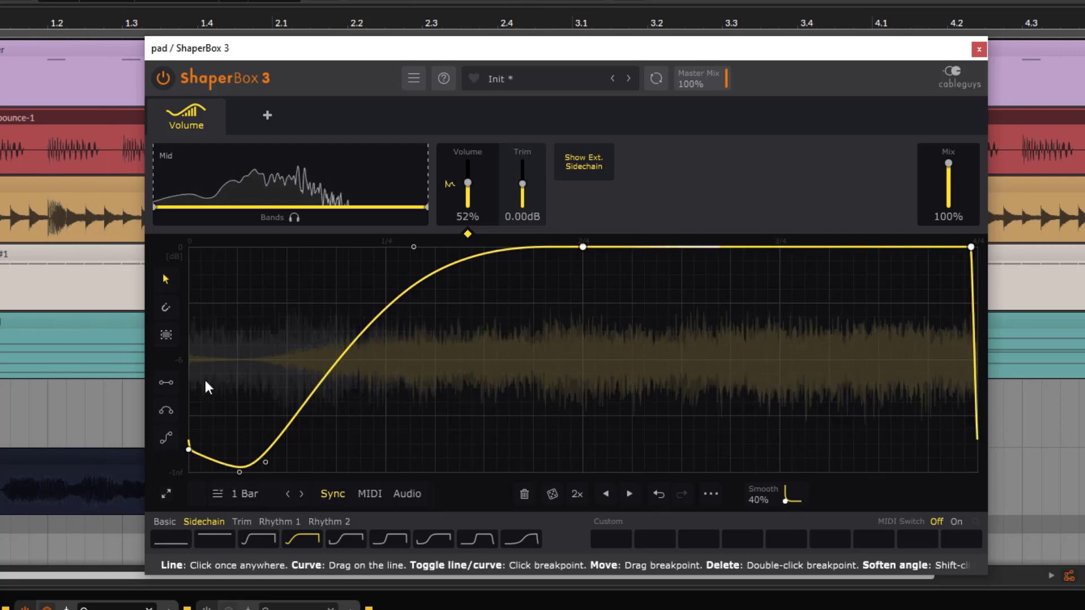
{"action": "left_click", "coordinate": [251, 490]}
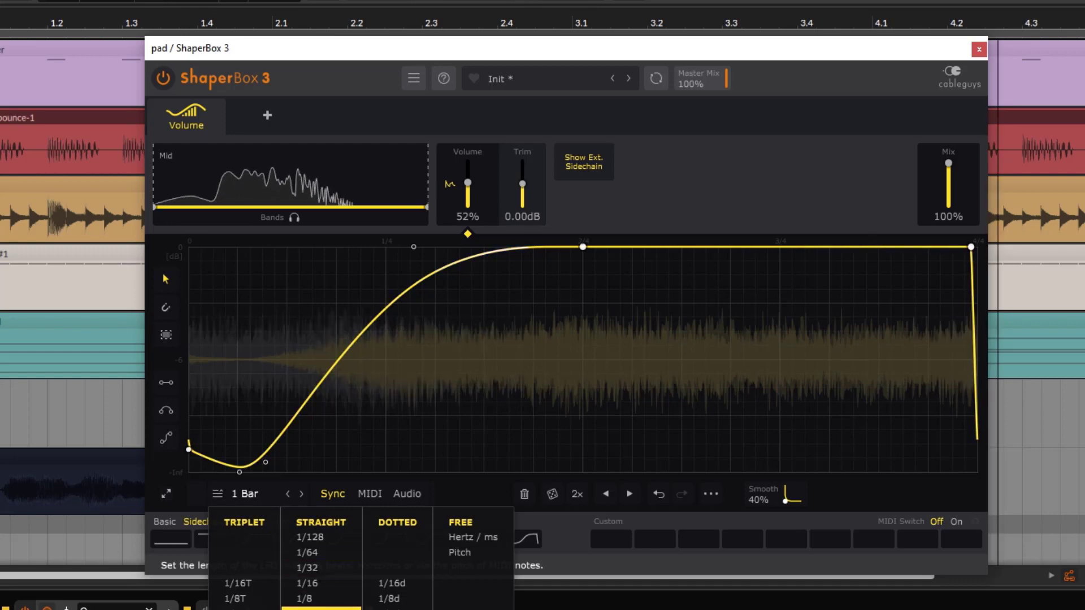
{"action": "left_click", "coordinate": [321, 608]}
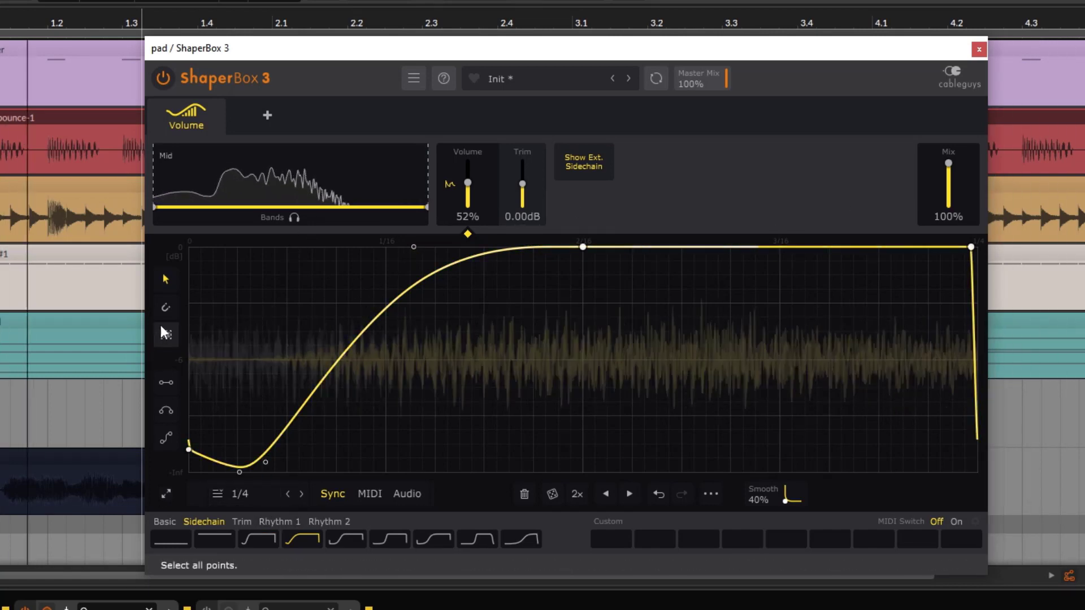
Step: Clear the curve and split the pad into Low and Mid bands at 535 Hz, soloing the bands to check the crossover
{"action": "left_click", "coordinate": [523, 493]}
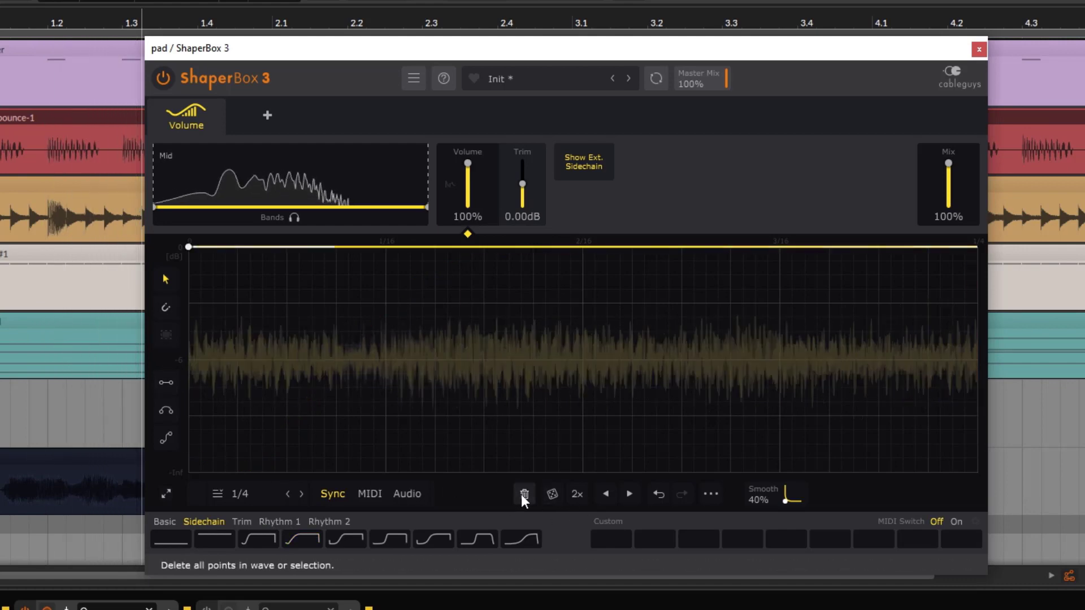
{"action": "left_click_drag", "start_coordinate": [154, 183], "coordinate": [265, 184]}
{"action": "left_click", "coordinate": [231, 195]}
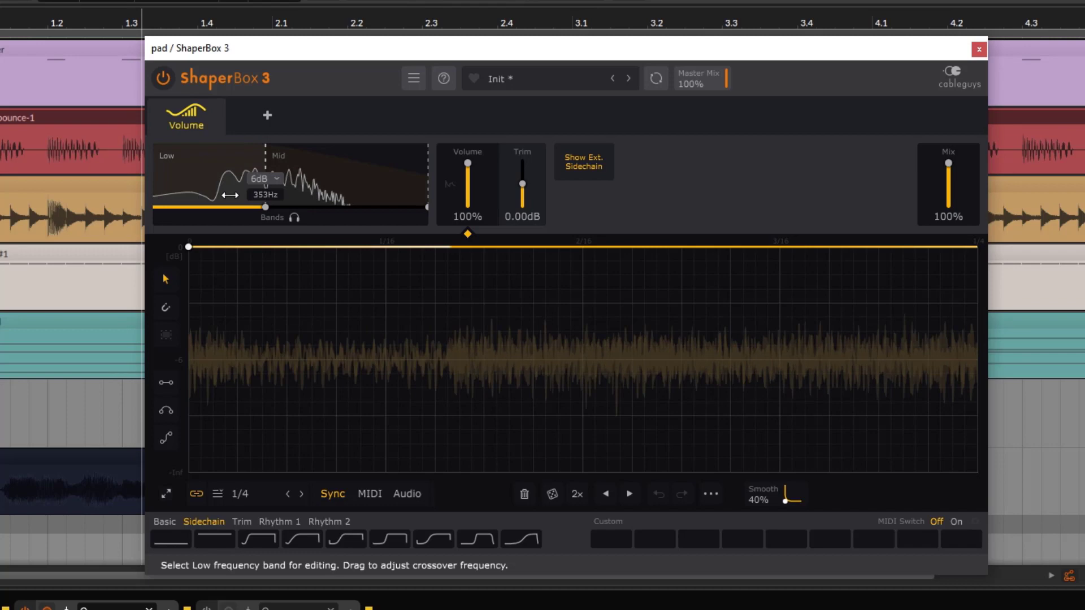
{"action": "left_click", "coordinate": [292, 219]}
{"action": "left_click", "coordinate": [315, 193]}
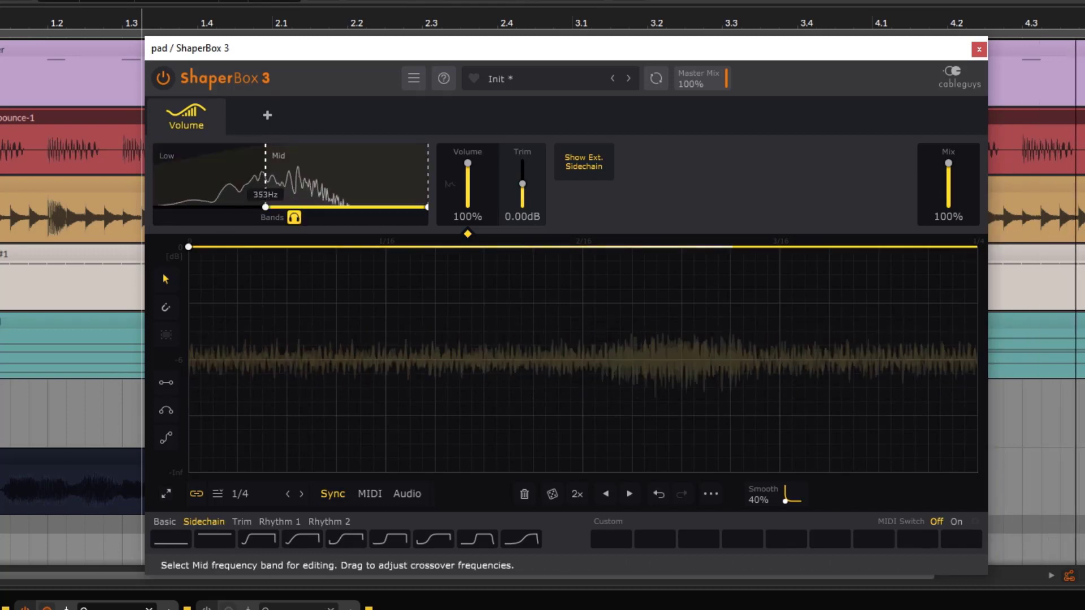
{"action": "left_click_drag", "start_coordinate": [266, 184], "coordinate": [282, 184]}
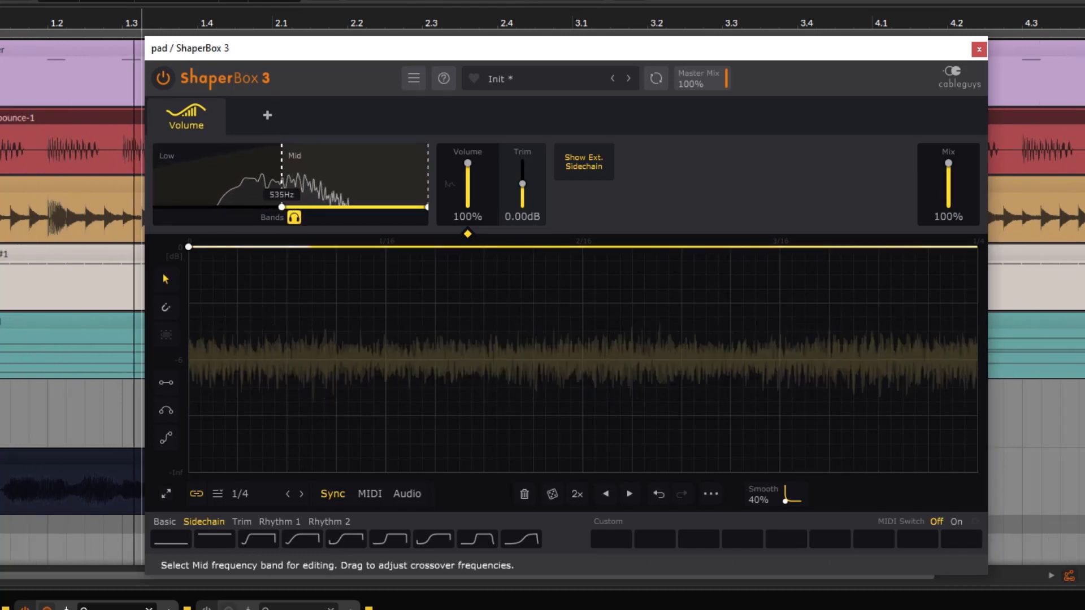
{"action": "left_click", "coordinate": [233, 175]}
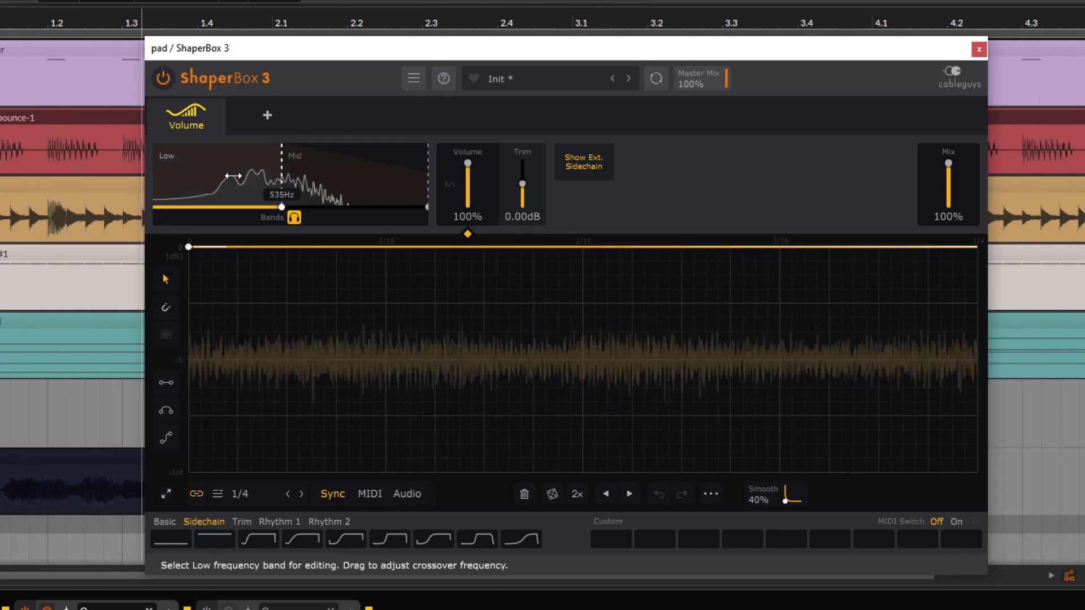
Step: Apply the Sidechain 2 curve to the Low band, and return to the Mid band with band solo off
{"action": "left_click", "coordinate": [294, 540]}
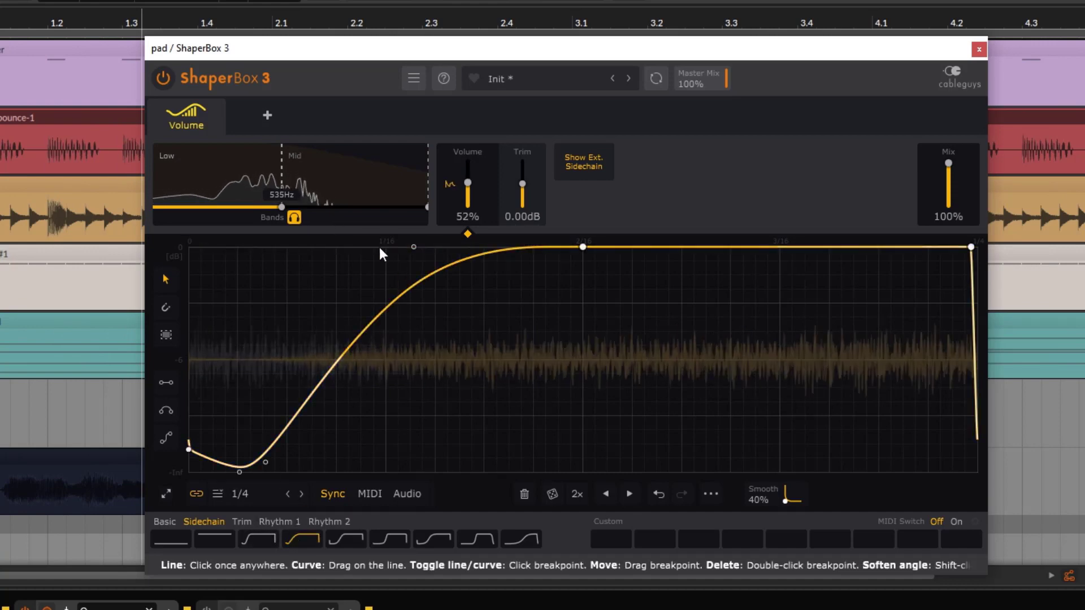
{"action": "left_click", "coordinate": [315, 198]}
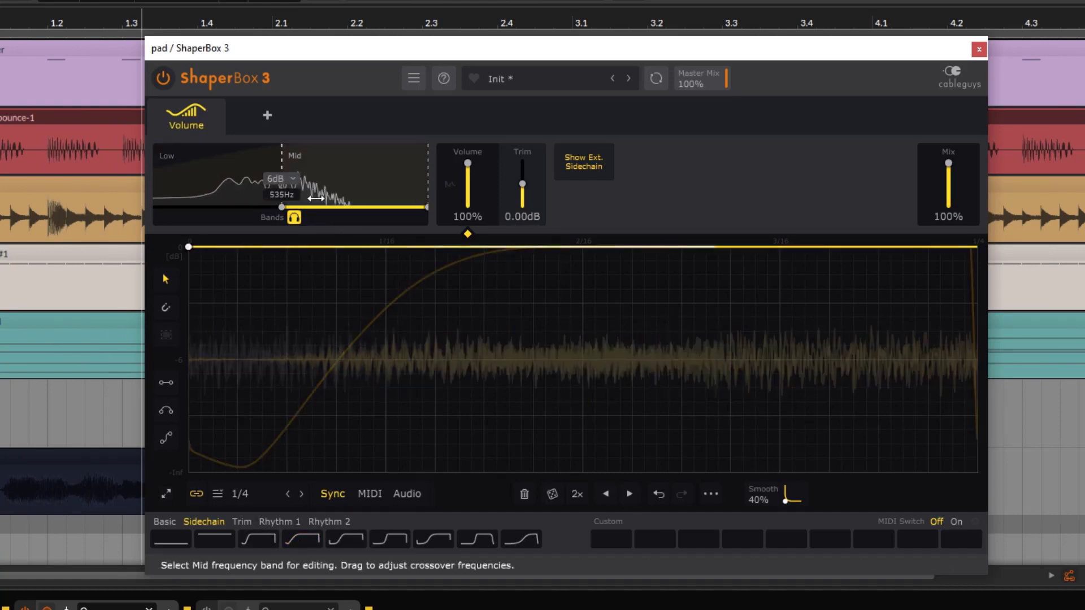
{"action": "left_click", "coordinate": [294, 219]}
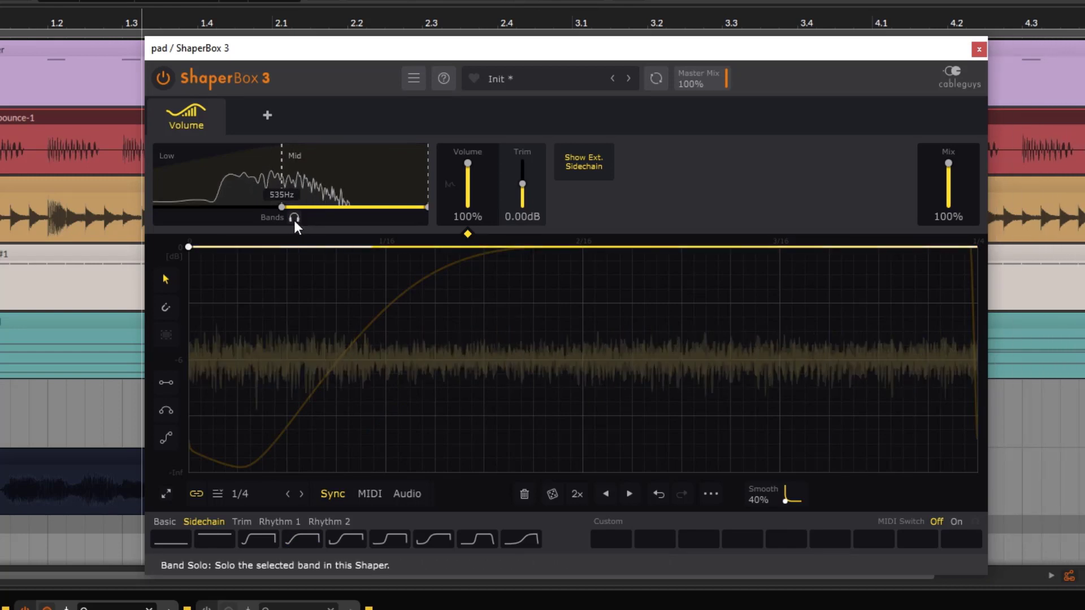
Step: Set the Low/Mid crossover to 411 Hz and give the Mid band the Sidechain 2 curve at 57% mix
{"action": "mouse_move", "coordinate": [278, 183]}
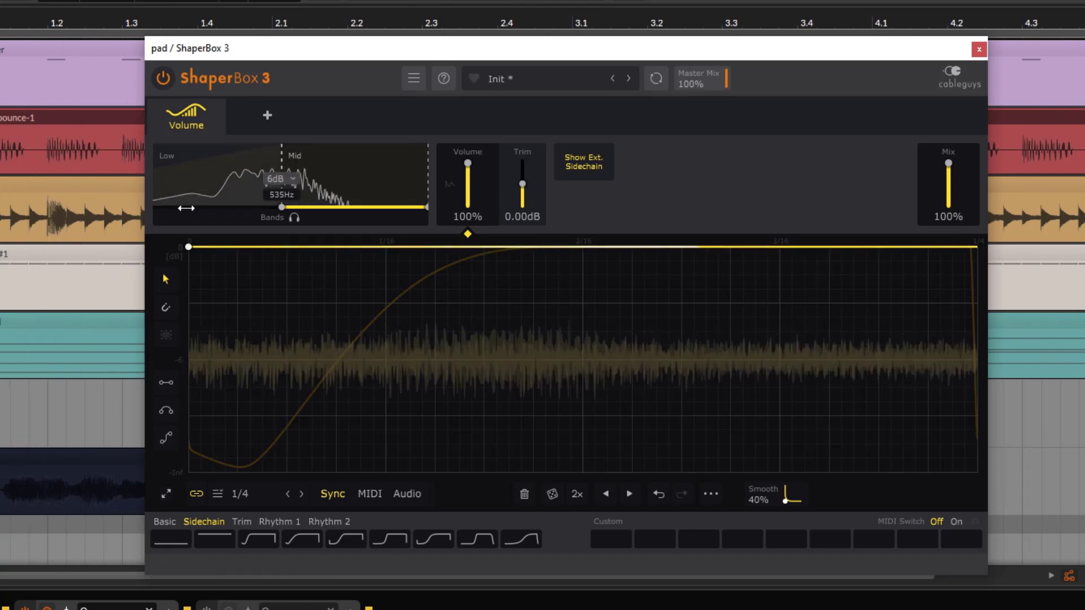
{"action": "mouse_move", "coordinate": [281, 169]}
{"action": "left_mouse_down"}
{"action": "mouse_move", "coordinate": [311, 170]}
{"action": "mouse_move", "coordinate": [271, 169]}
{"action": "left_mouse_up"}
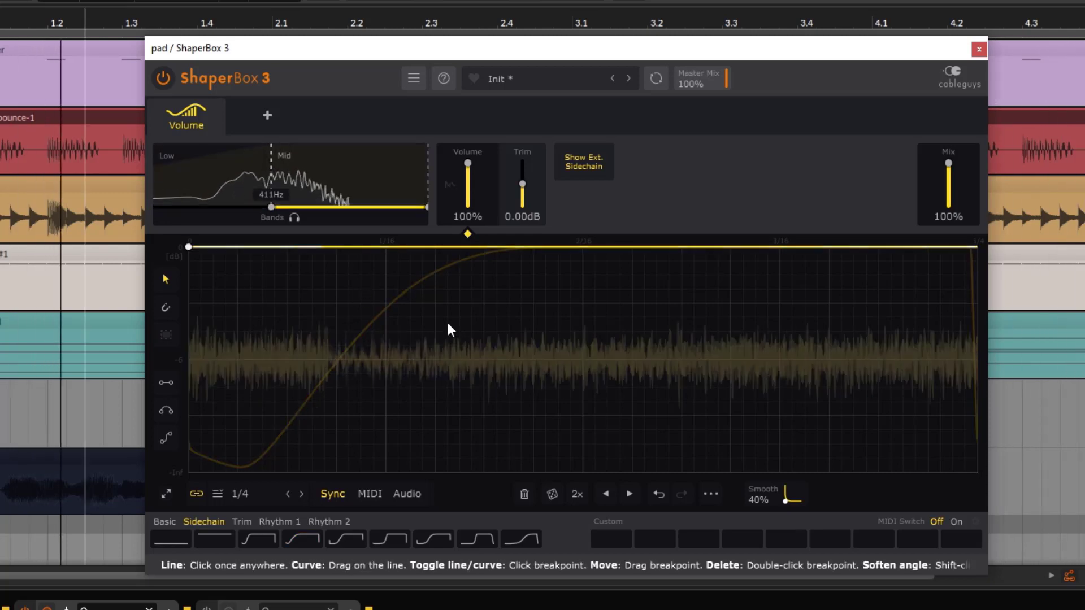
{"action": "left_click", "coordinate": [301, 540]}
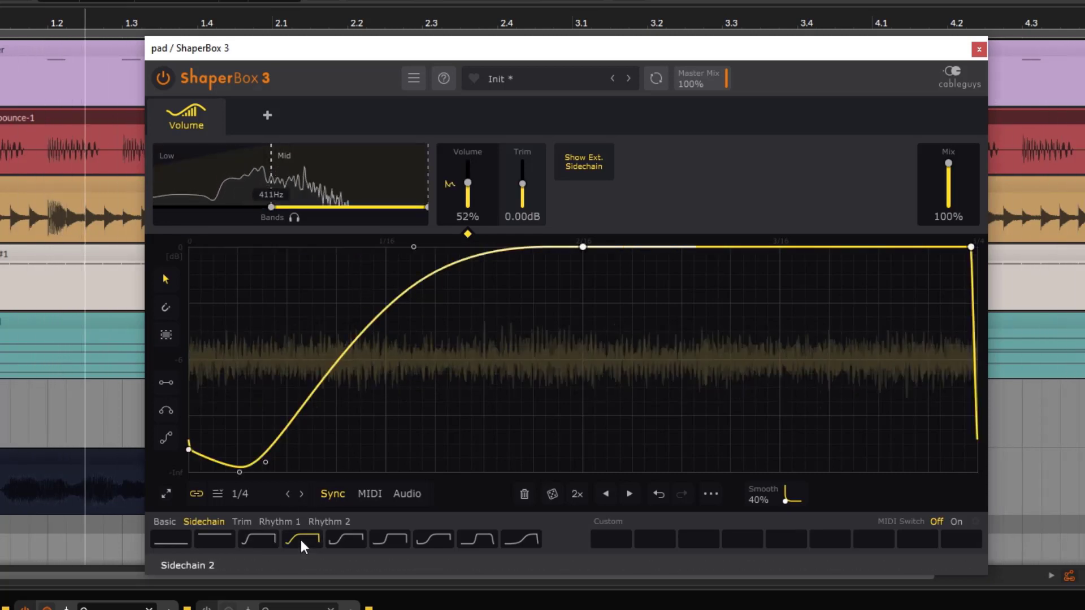
{"action": "left_click_drag", "start_coordinate": [948, 164], "coordinate": [948, 180]}
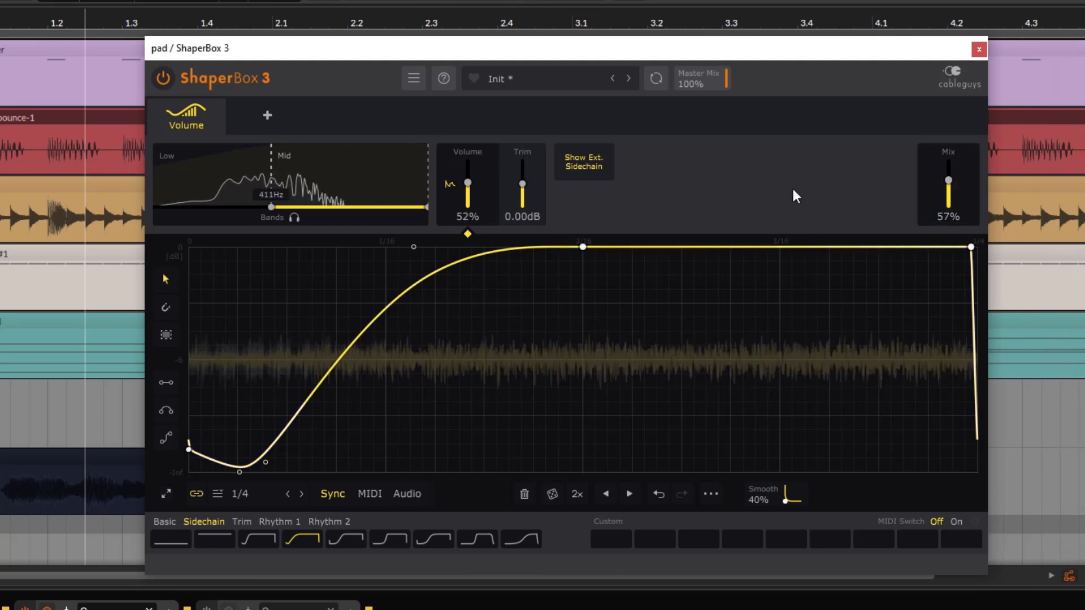
Step: Compare the pad with ShaperBox 3 bypassed and active, and set the Low/Mid crossover to 437 Hz
{"action": "left_click", "coordinate": [167, 75]}
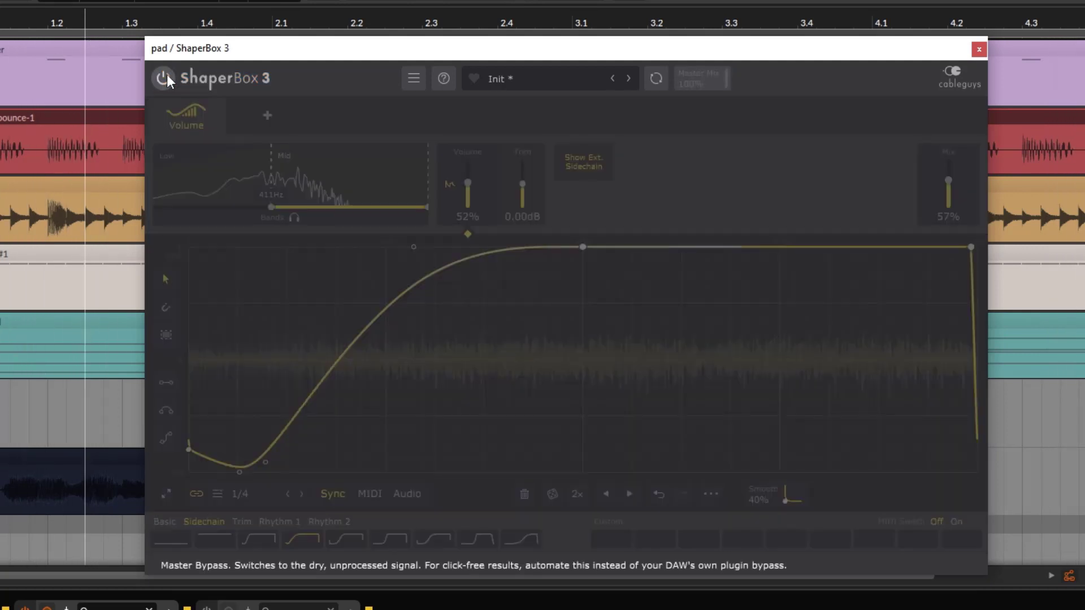
{"action": "left_click", "coordinate": [167, 76]}
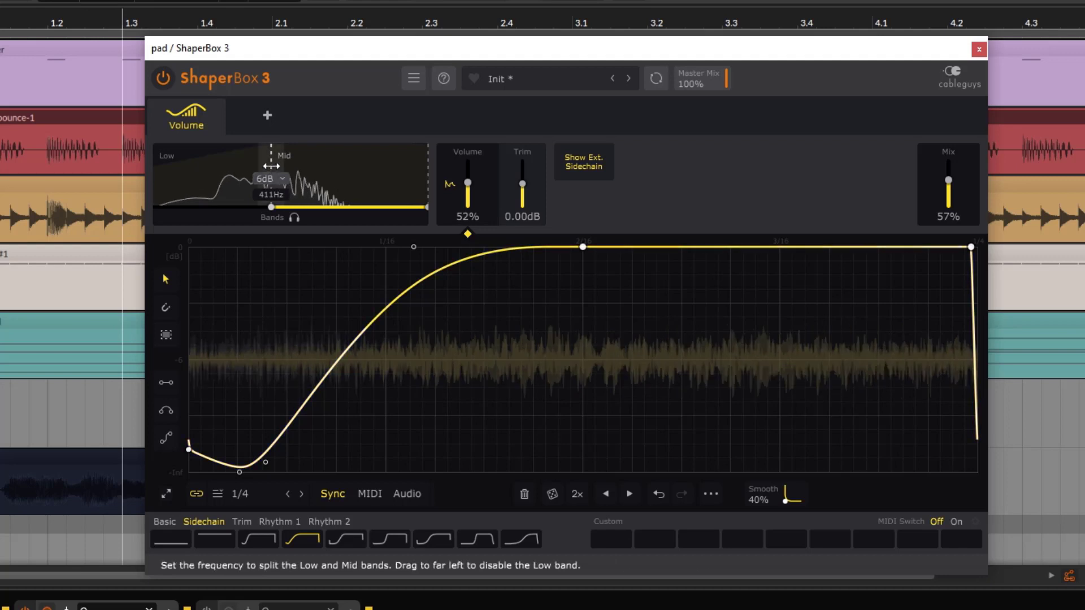
{"action": "left_click_drag", "start_coordinate": [271, 165], "coordinate": [274, 165]}
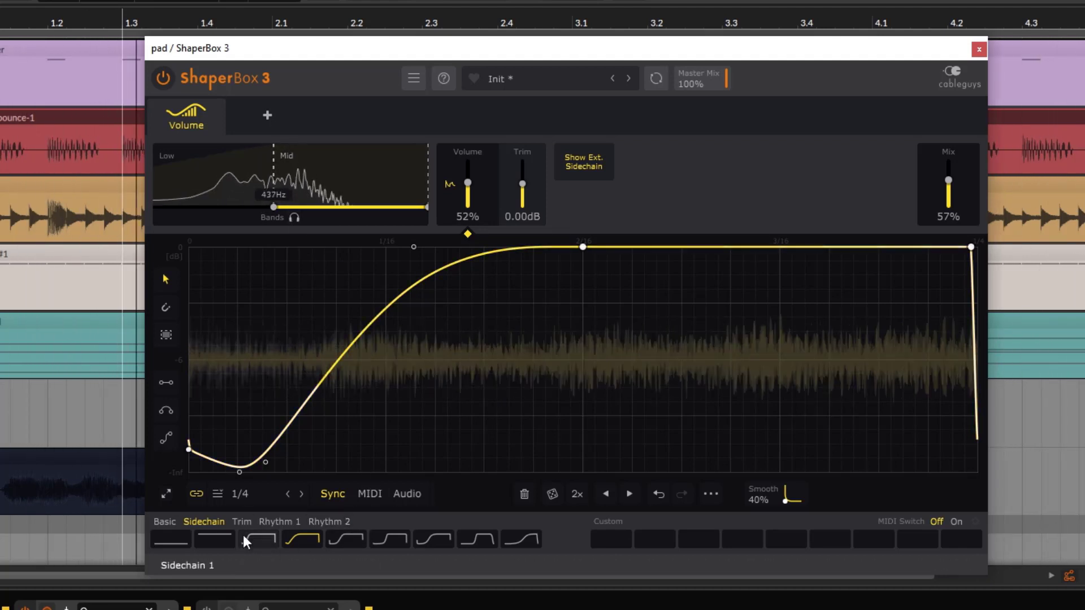
Step: Replace the Mid band's curve with the Basic falling ramp, bow it downward, and double the wave twice
{"action": "left_click", "coordinate": [209, 532]}
{"action": "left_click", "coordinate": [276, 521]}
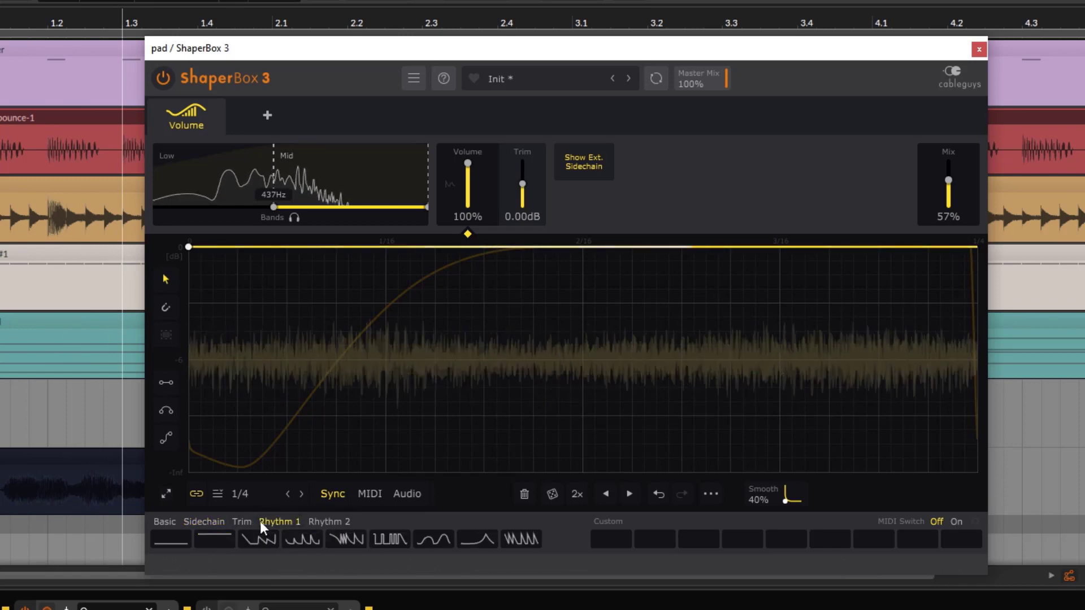
{"action": "left_click", "coordinate": [244, 521]}
{"action": "left_click", "coordinate": [206, 521]}
{"action": "left_click", "coordinate": [170, 521]}
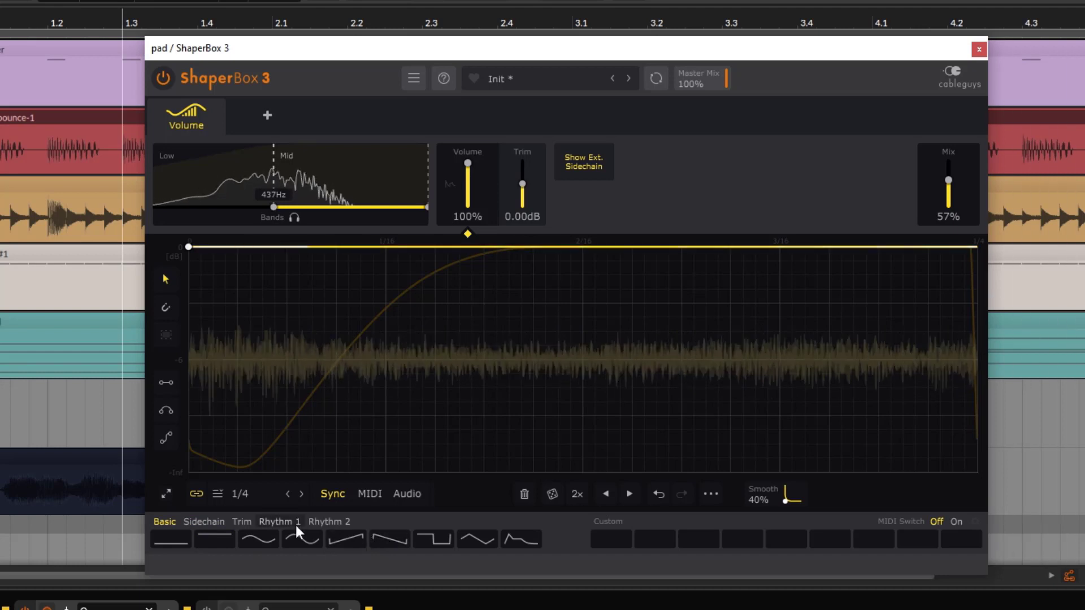
{"action": "left_click", "coordinate": [385, 539]}
{"action": "left_click_drag", "start_coordinate": [537, 347], "coordinate": [484, 441]}
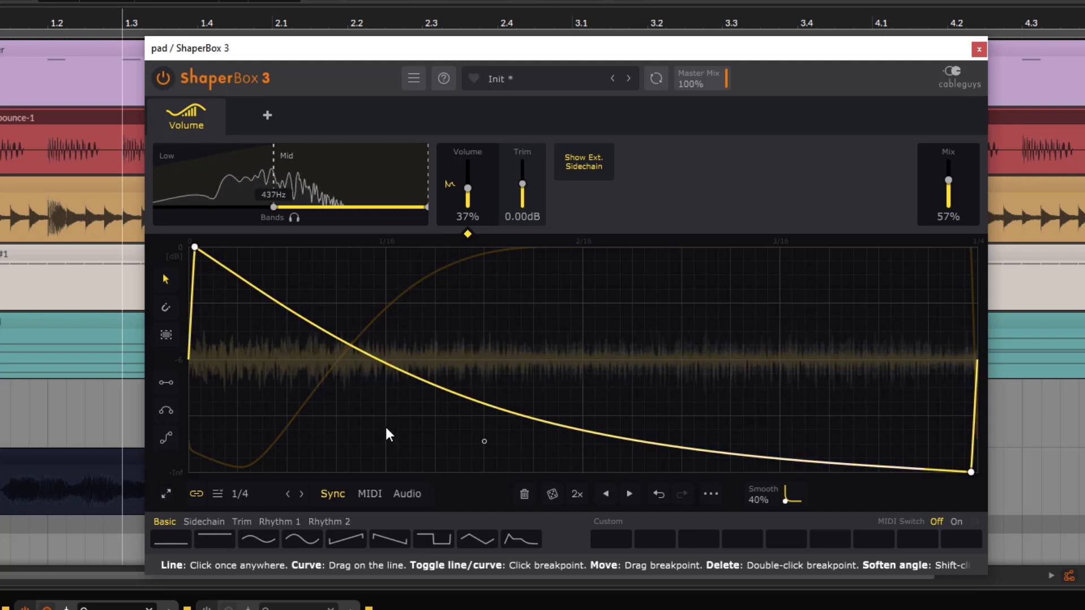
{"action": "left_click", "coordinate": [578, 495]}
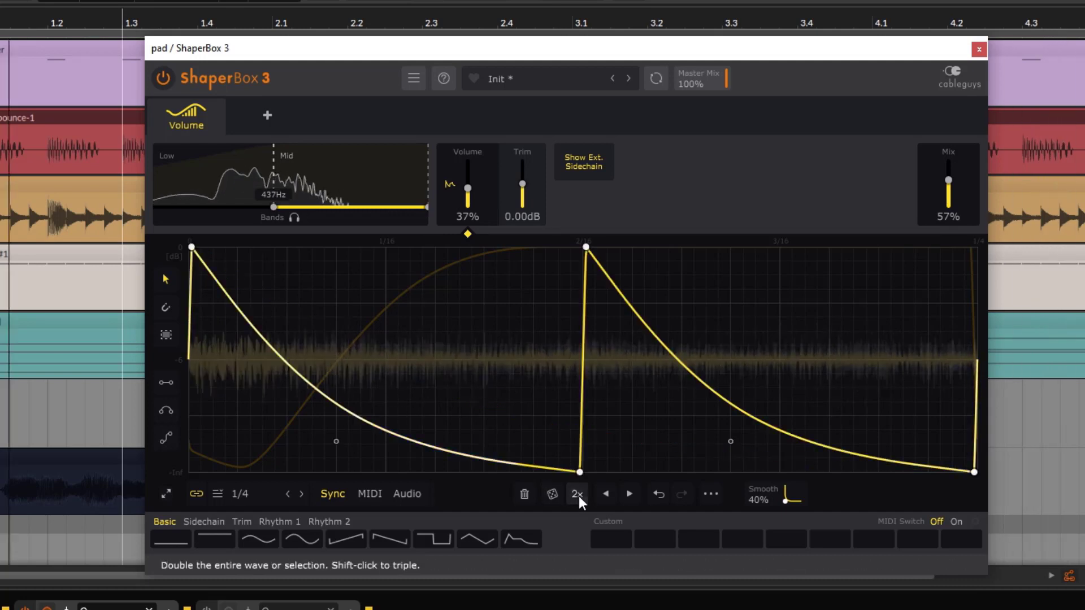
{"action": "left_click", "coordinate": [577, 495]}
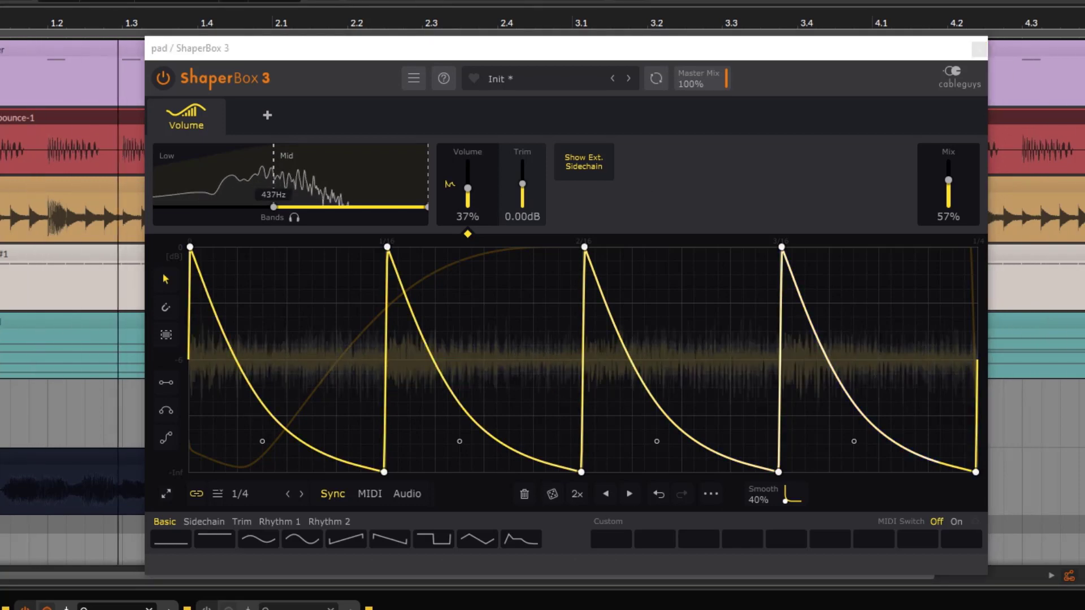
Step: Compare the pad with ShaperBox 3 bypassed and active, and lower the Mid band's mix to 46%
{"action": "left_click", "coordinate": [164, 78]}
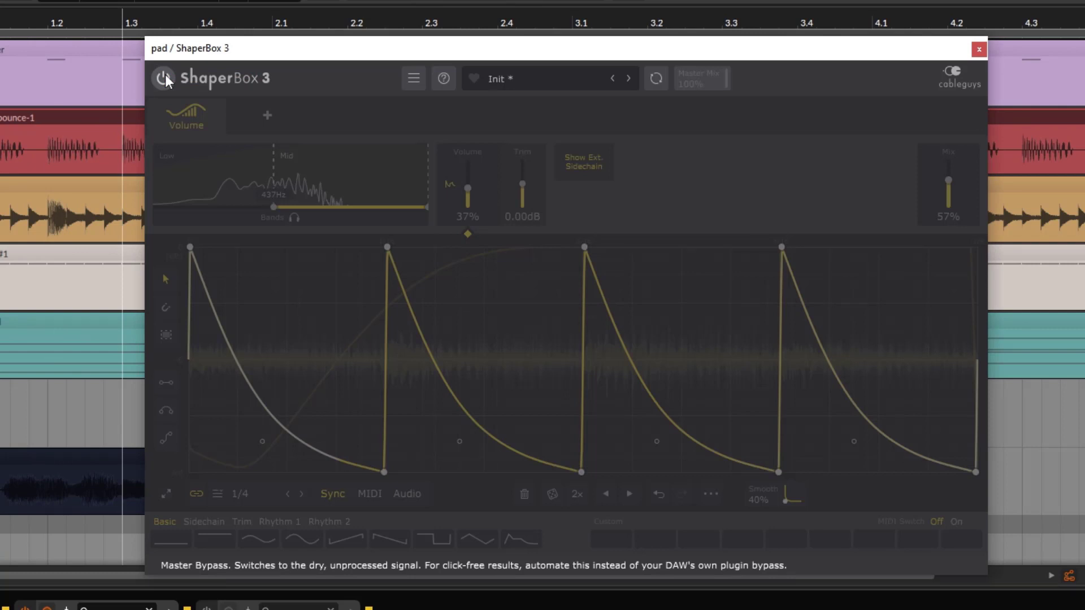
{"action": "left_click", "coordinate": [165, 74]}
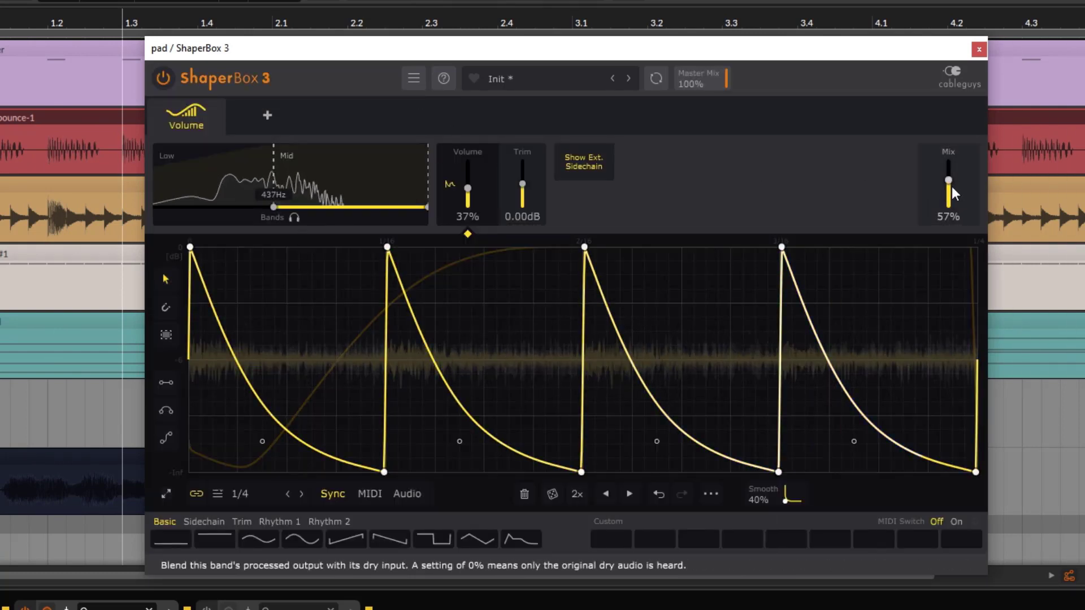
{"action": "left_click_drag", "start_coordinate": [948, 182], "coordinate": [948, 185]}
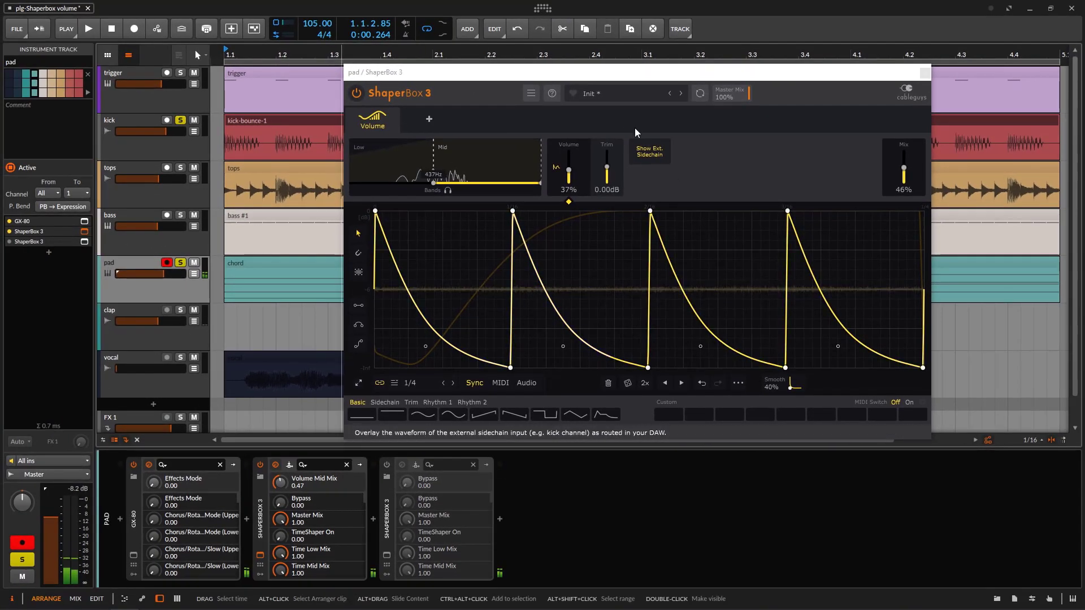
Step: Play the soloed clap track with Galactic Reverb active and its ShaperBox 3 disabled
{"action": "mouse_move", "coordinate": [354, 120]}
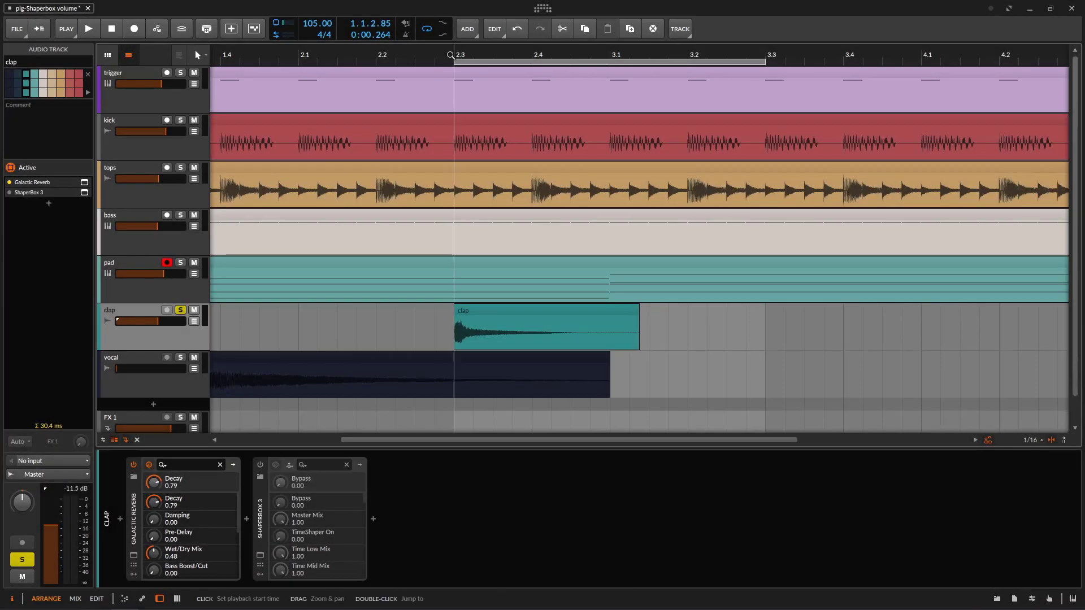
{"action": "key", "text": "space"}
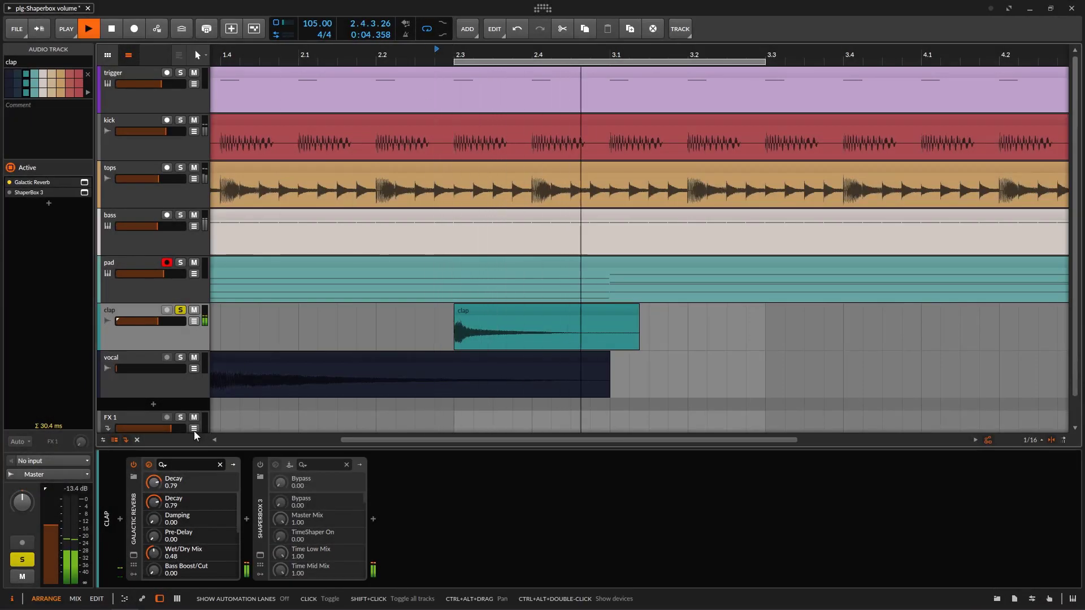
Step: Review the Galactic Reverb settings on the soloed clap track during playback, close the reverb window and stop playback
{"action": "left_click_drag", "start_coordinate": [746, 54], "coordinate": [664, 62]}
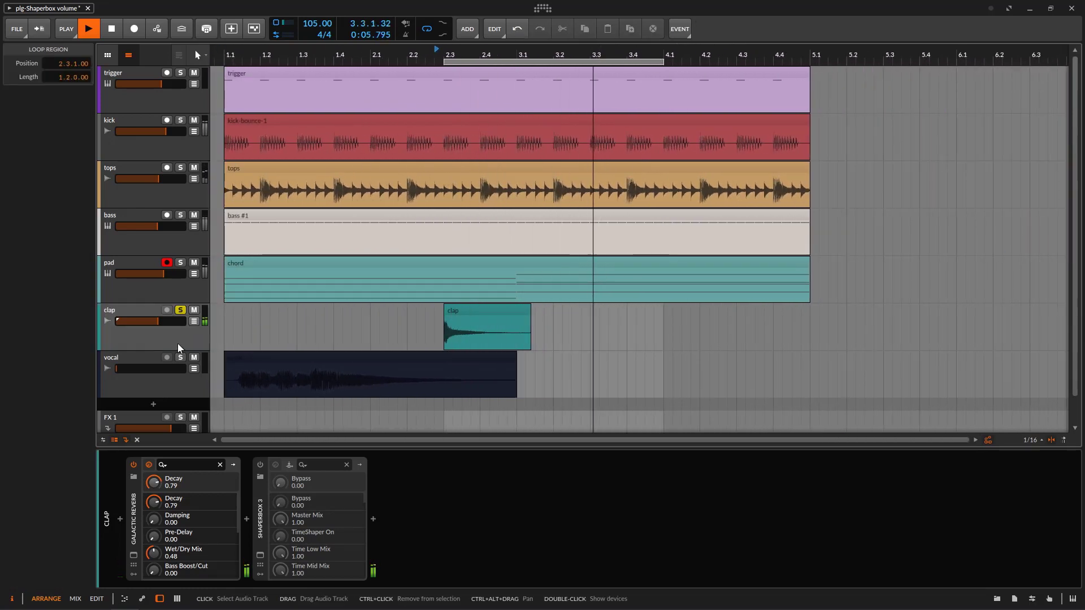
{"action": "left_click", "coordinate": [131, 555]}
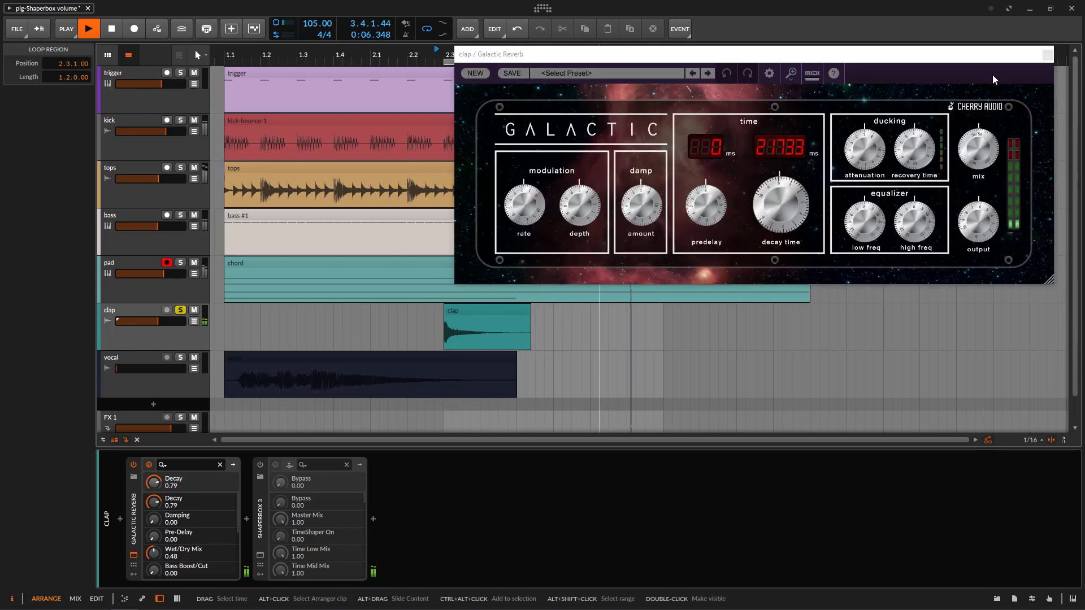
{"action": "left_click", "coordinate": [1046, 56]}
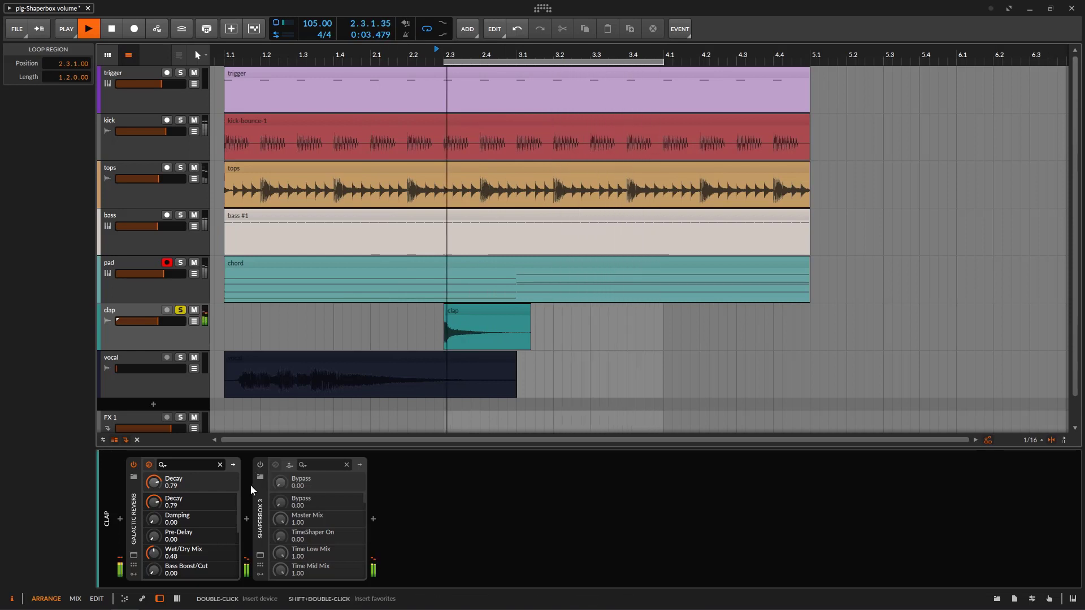
{"action": "key", "text": "space"}
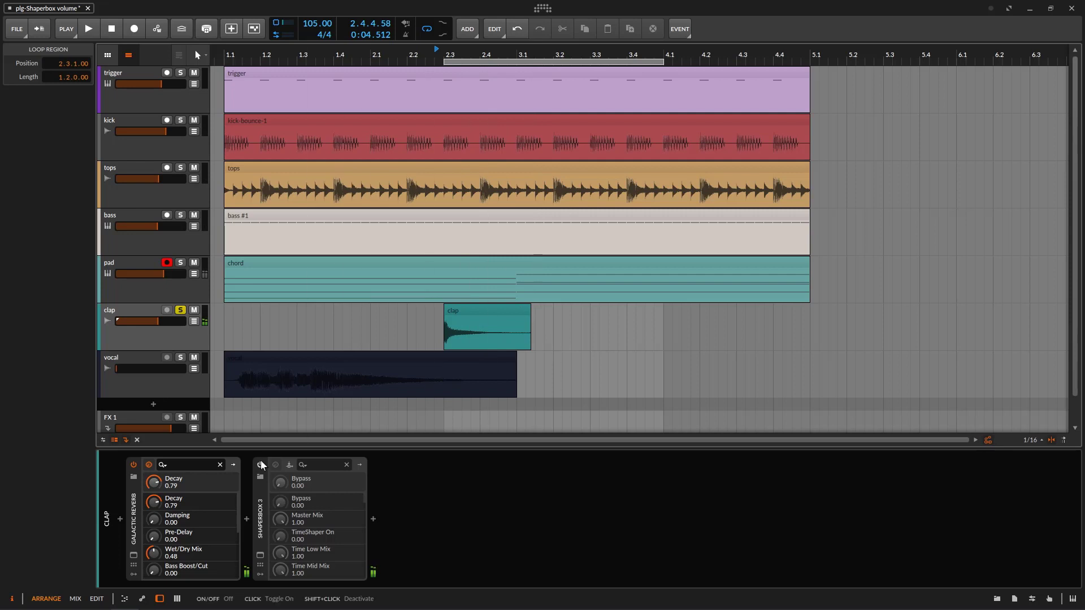
Step: Enable ShaperBox 3 on the clap track, play the clap through it, and set the Volume shaper's trigger mode to Audio
{"action": "left_click", "coordinate": [275, 464]}
{"action": "key", "text": "space"}
{"action": "left_click", "coordinate": [419, 400]}
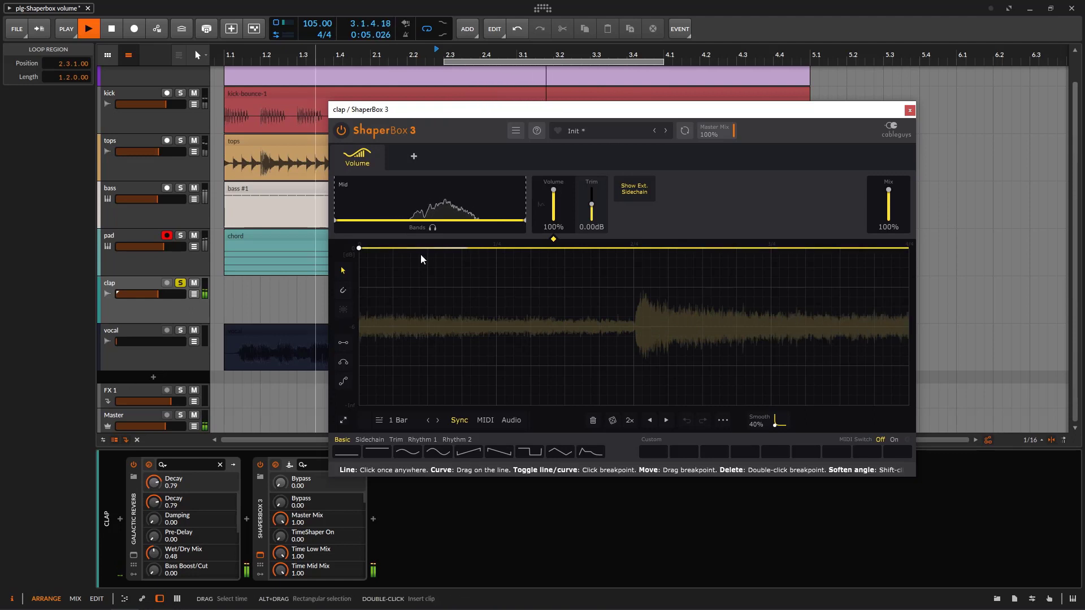
{"action": "left_click_drag", "start_coordinate": [603, 119], "coordinate": [545, 344]}
{"action": "key", "text": "space"}
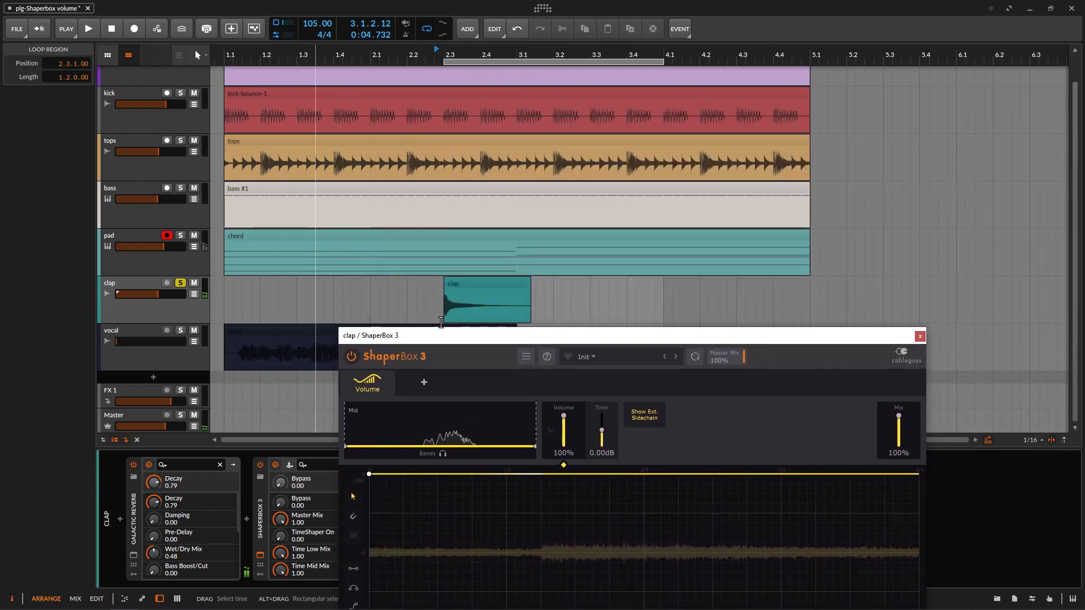
{"action": "left_click", "coordinate": [445, 299]}
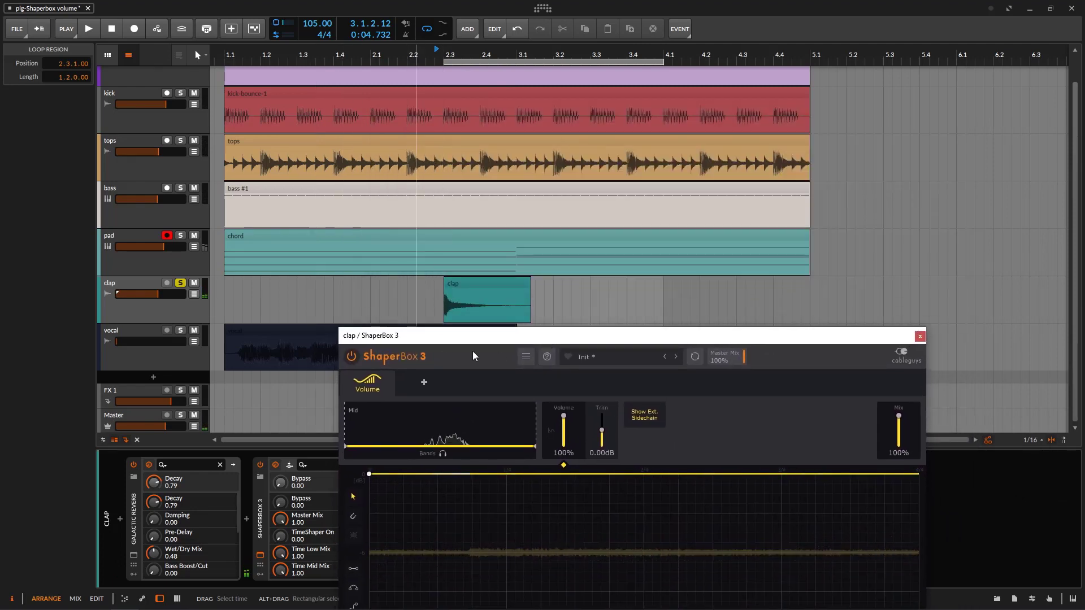
{"action": "left_click_drag", "start_coordinate": [518, 343], "coordinate": [520, 131]}
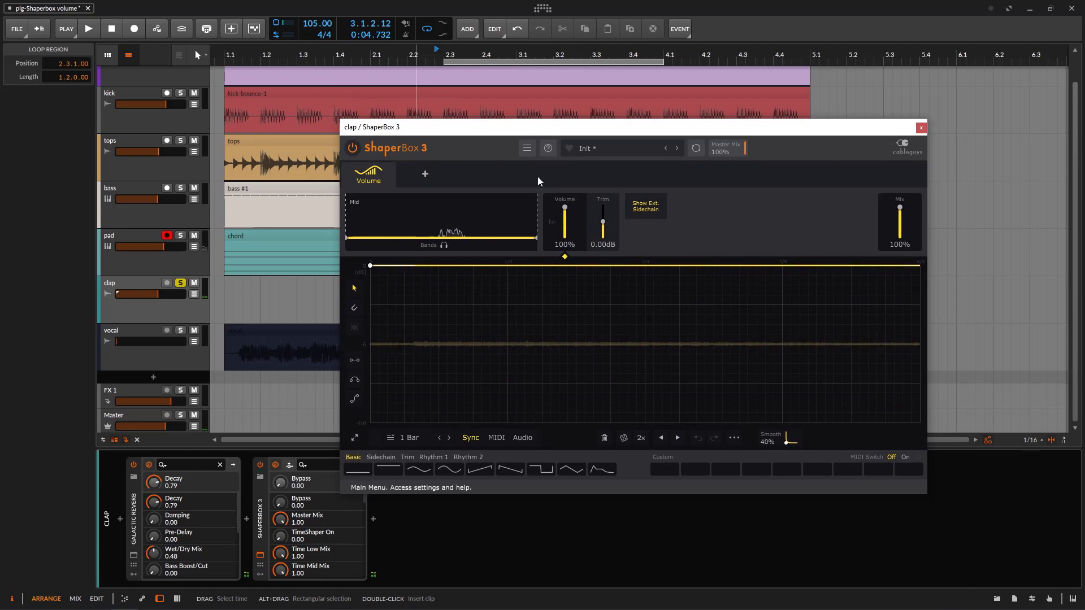
{"action": "left_click", "coordinate": [522, 438]}
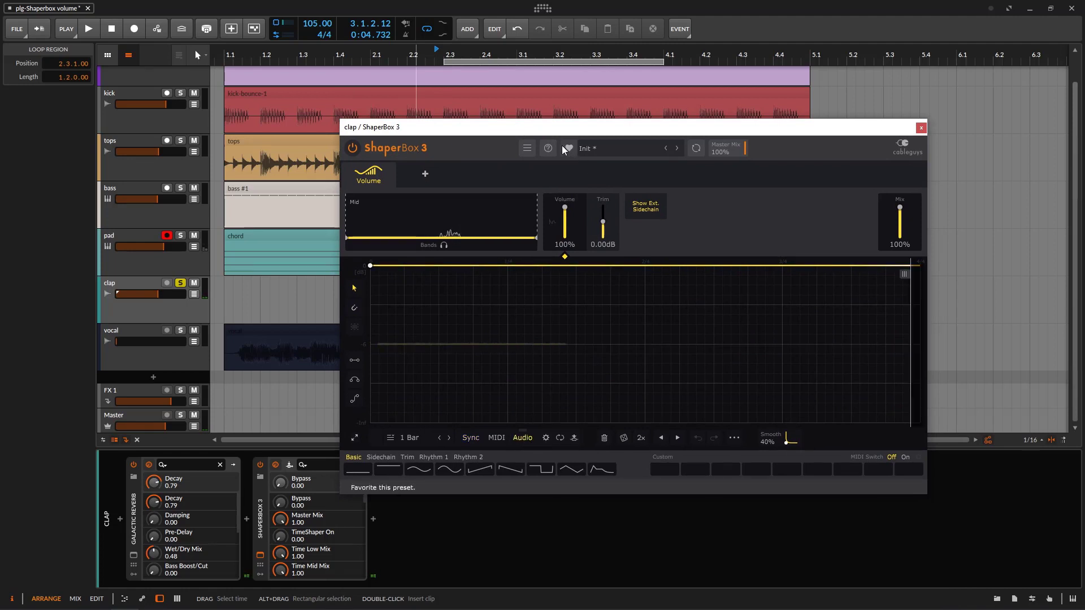
Step: Play the soloed clap from beat 1.4 to watch its waveform in the audio-triggered Volume shaper
{"action": "left_click_drag", "start_coordinate": [551, 131], "coordinate": [630, 177]}
{"action": "left_click", "coordinate": [343, 57]}
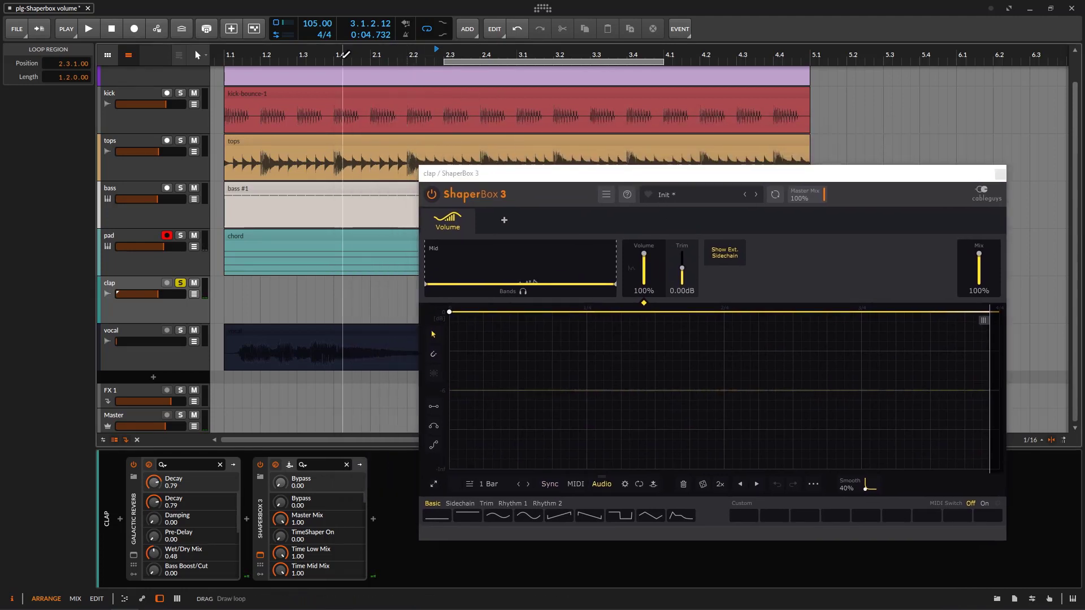
{"action": "key", "text": "space"}
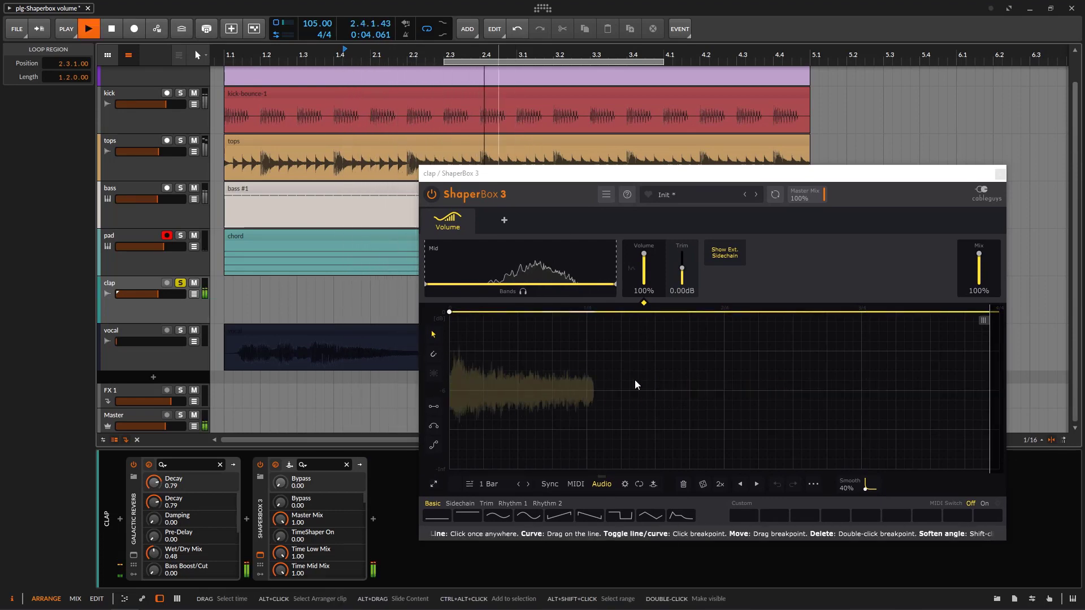
{"action": "left_click_drag", "start_coordinate": [774, 177], "coordinate": [764, 125]}
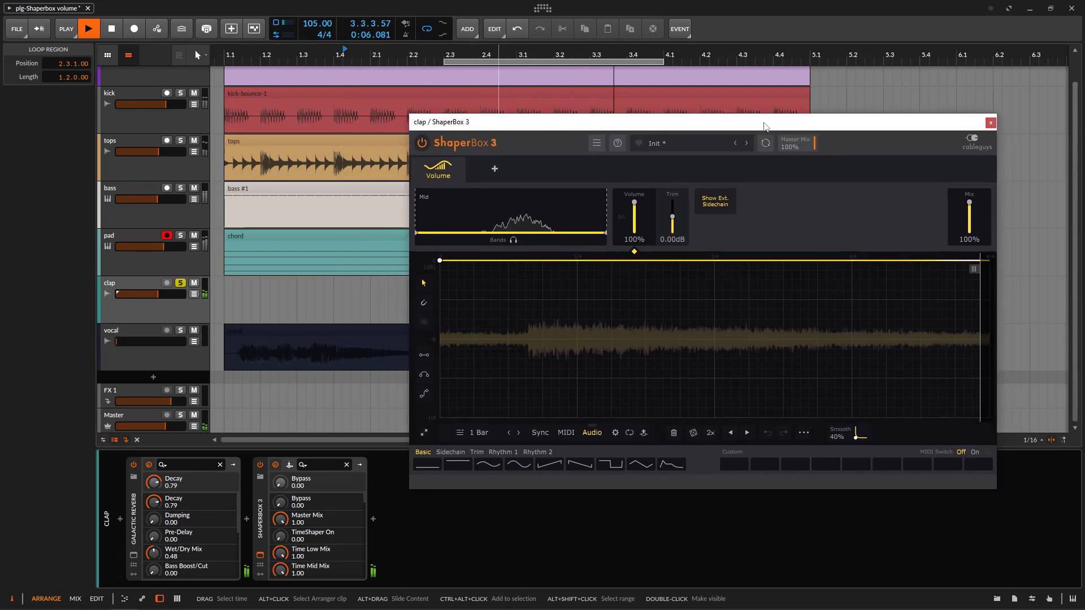
Step: Set the Volume shaper's wave length to 4 Bars and extend the loop region's length to 2.1.0.00
{"action": "left_click", "coordinate": [476, 435]}
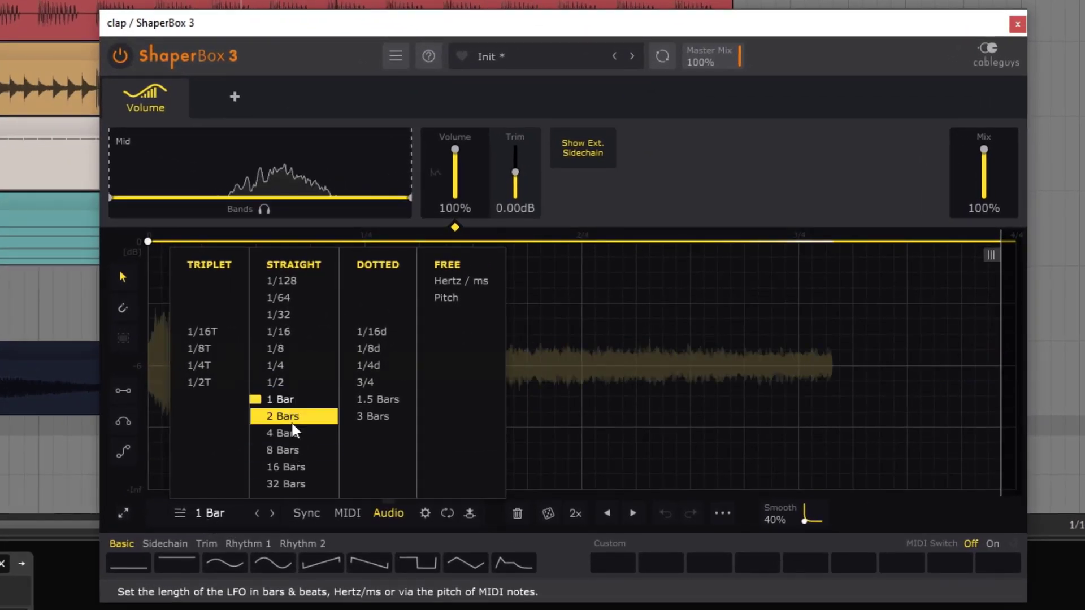
{"action": "left_click", "coordinate": [290, 418]}
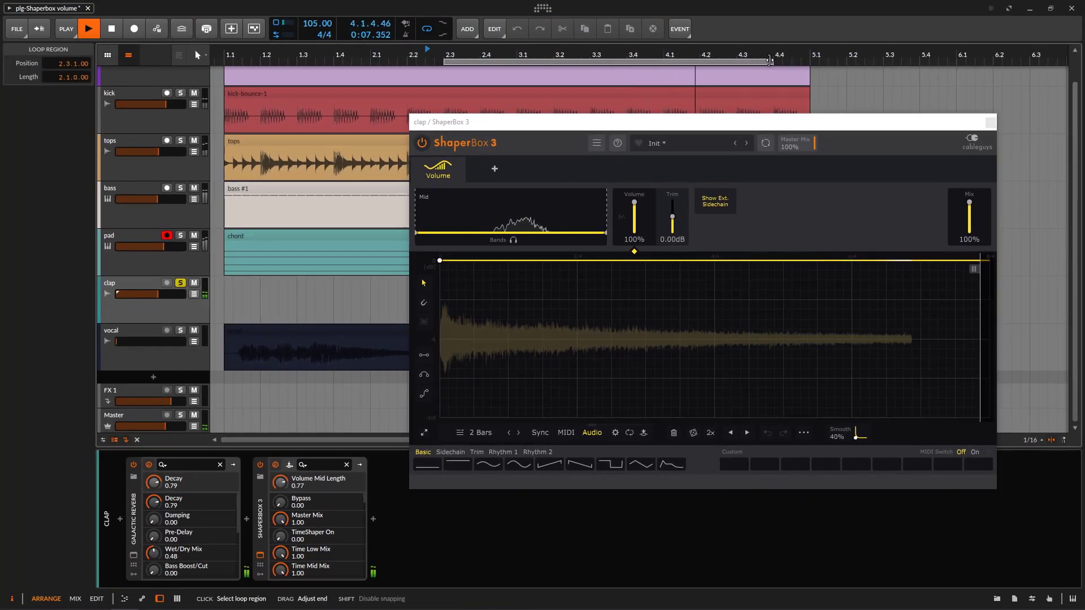
{"action": "left_click", "coordinate": [480, 432]}
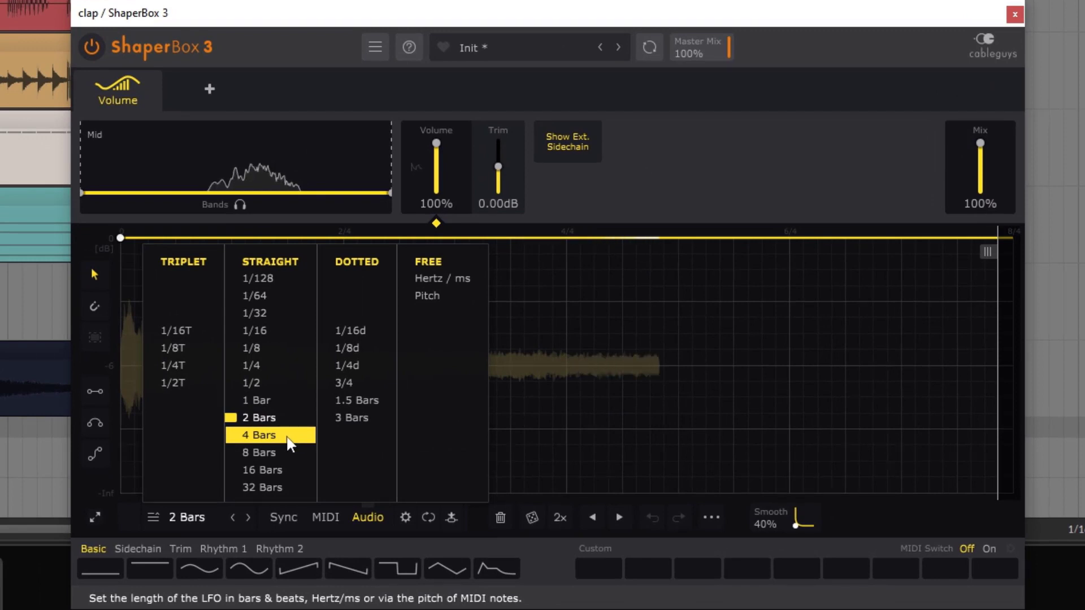
{"action": "left_click", "coordinate": [517, 387]}
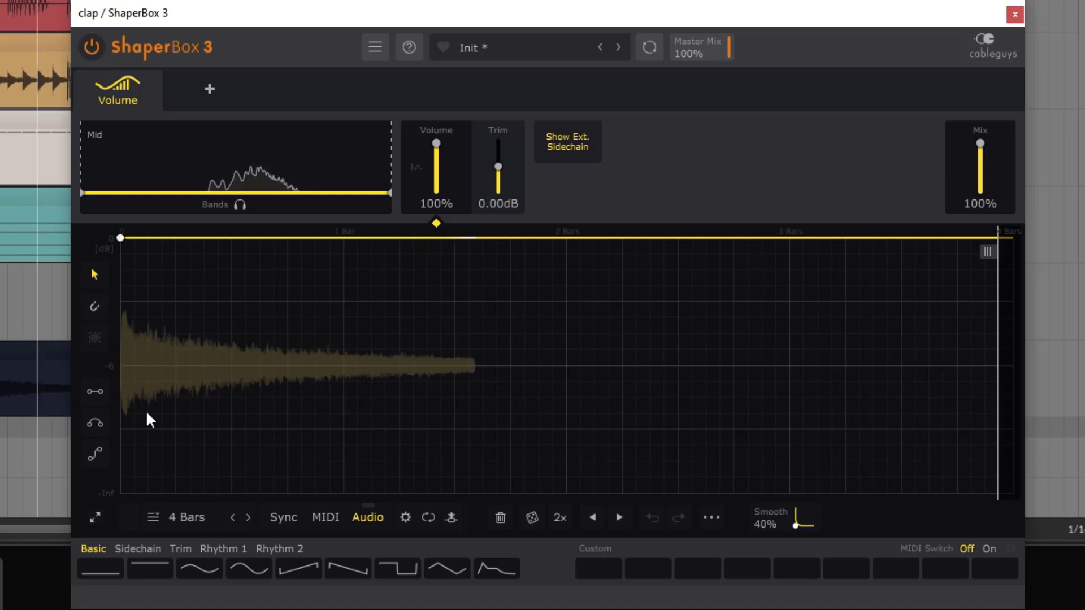
Step: Draw an irregular 4-bar Volume curve with sharp peaks and dips in the first half, gentler waves in the second, and a final fall to -Inf
{"action": "left_click", "coordinate": [151, 238]}
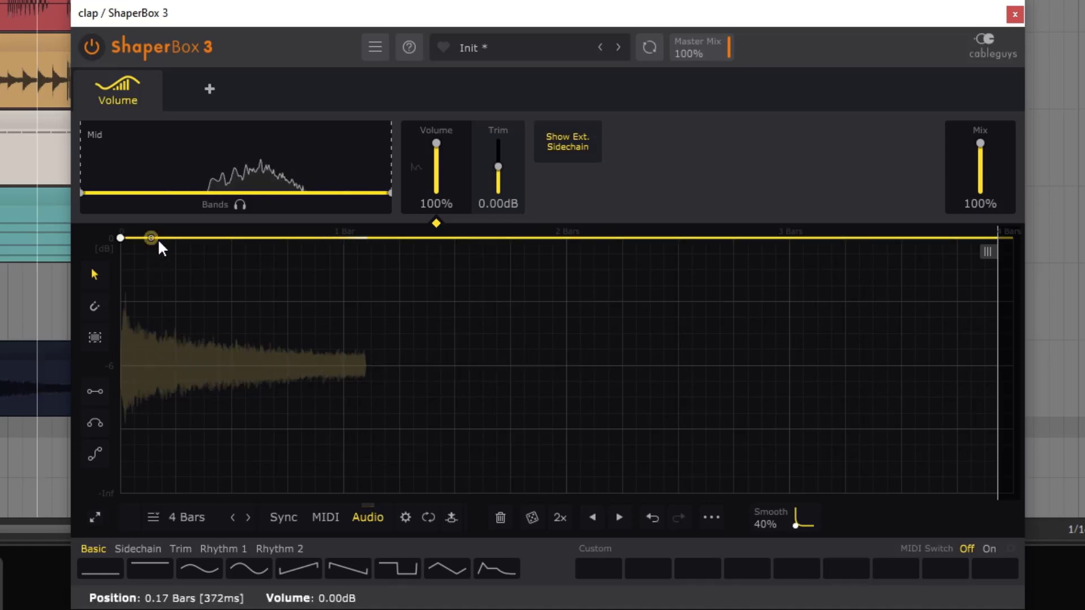
{"action": "left_click_drag", "start_coordinate": [158, 243], "coordinate": [173, 343]}
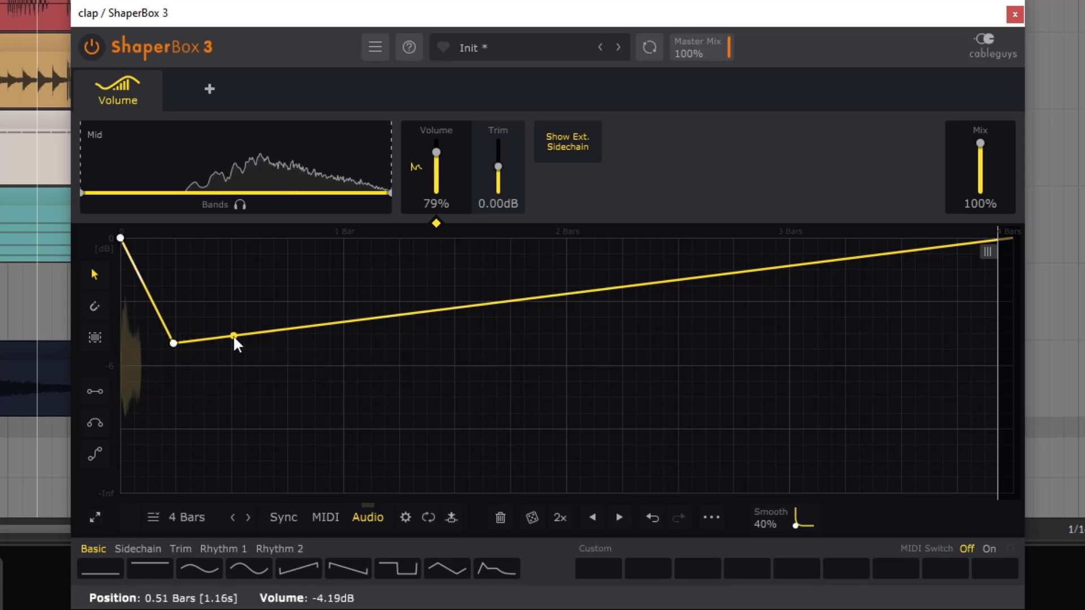
{"action": "left_click_drag", "start_coordinate": [226, 340], "coordinate": [202, 477]}
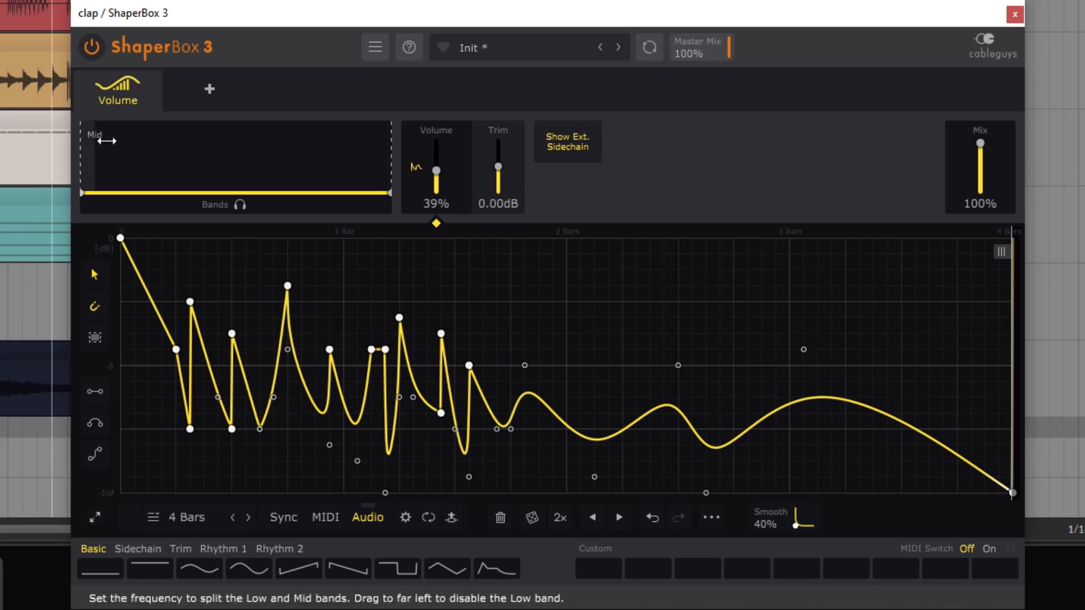
Step: Compare the soloed clap with ShaperBox 3 bypassed and active, and raise the Mid band's trim to 3.36 dB
{"action": "left_click", "coordinate": [91, 49]}
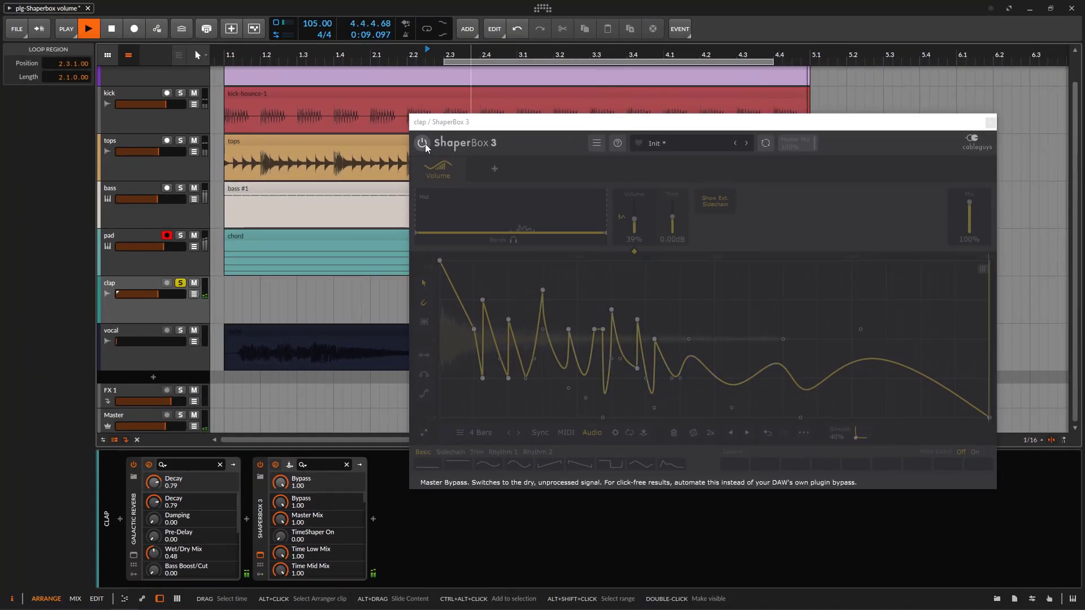
{"action": "key", "text": "space"}
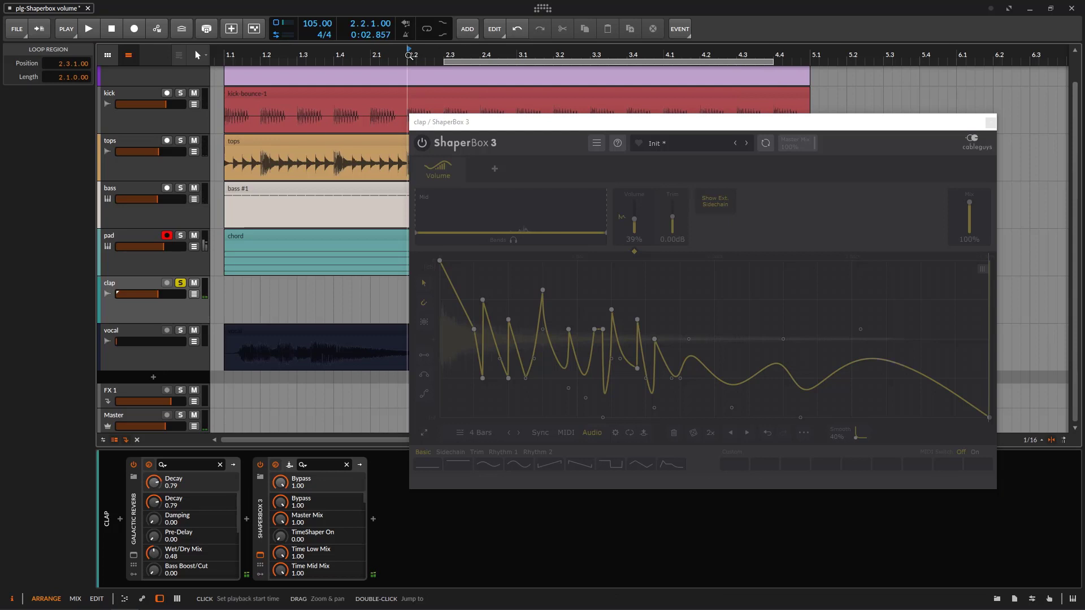
{"action": "left_click", "coordinate": [422, 143]}
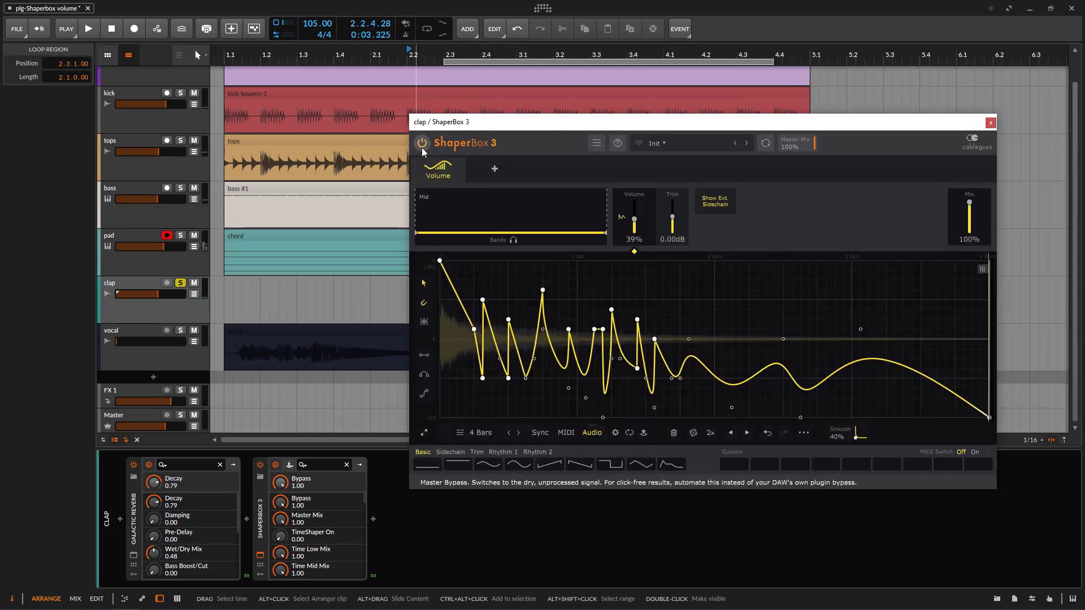
{"action": "left_click", "coordinate": [417, 52]}
{"action": "key", "text": "space"}
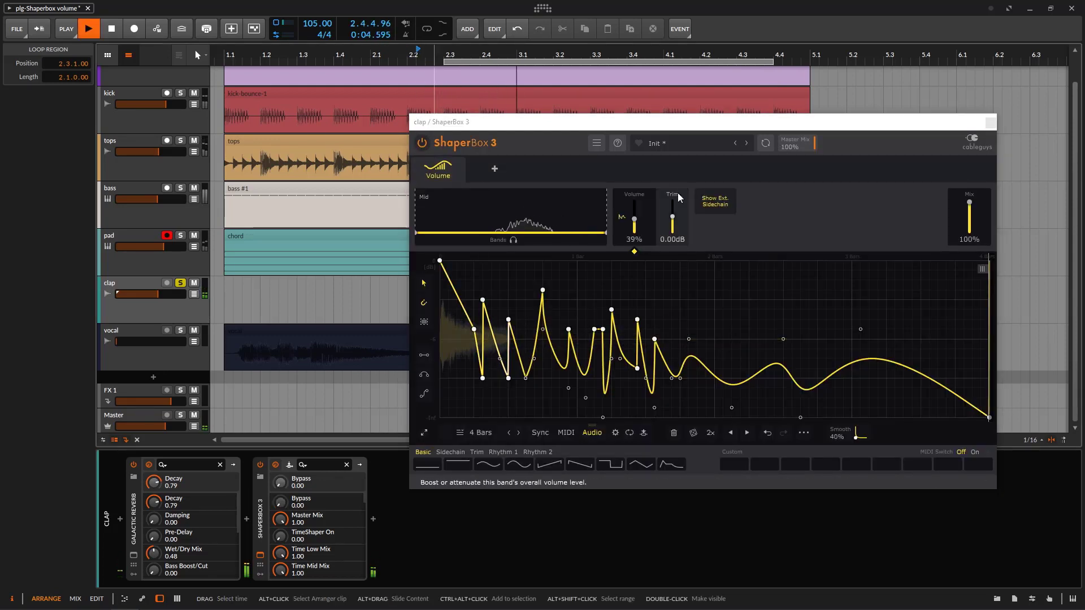
{"action": "left_click_drag", "start_coordinate": [672, 217], "coordinate": [673, 215]}
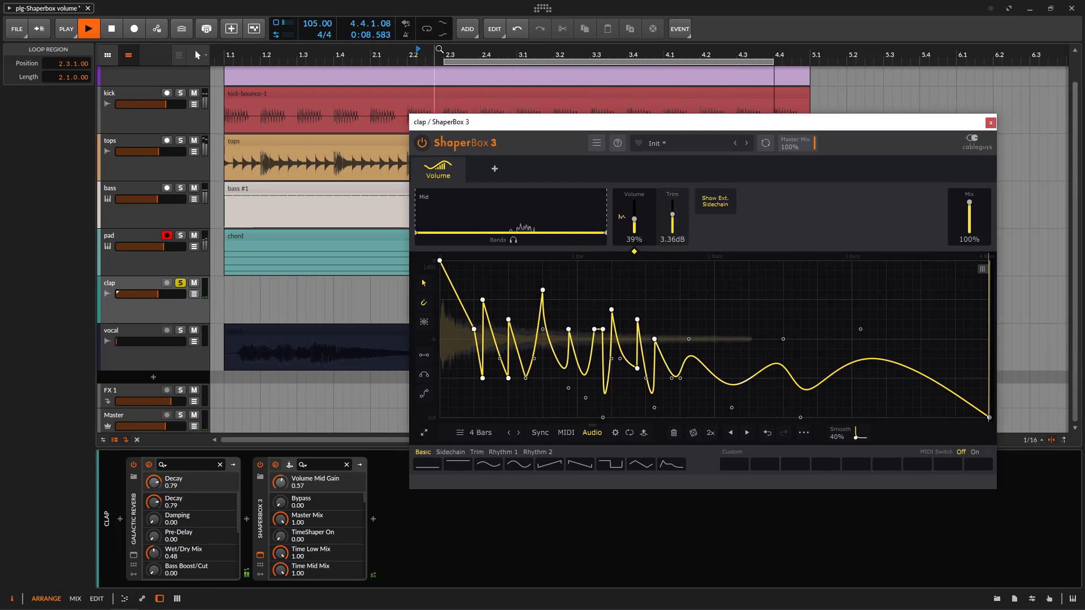
{"action": "left_click", "coordinate": [424, 50]}
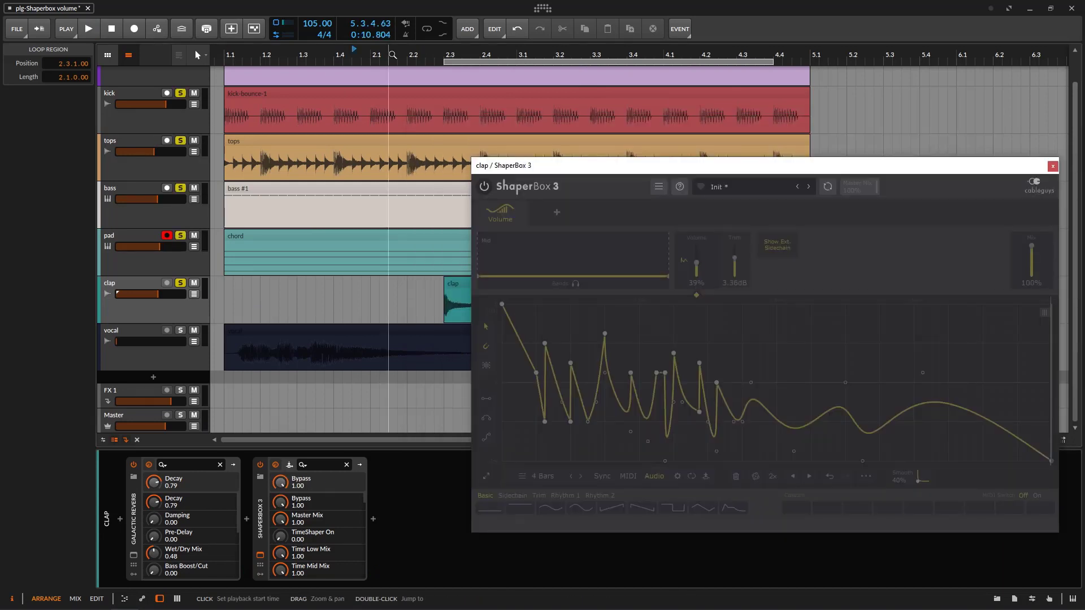
Step: Play the clap together with kick, tops, bass and pad, alternating its ShaperBox 3 between bypassed and active over two comparisons
{"action": "left_click", "coordinate": [393, 55]}
{"action": "key", "text": "space"}
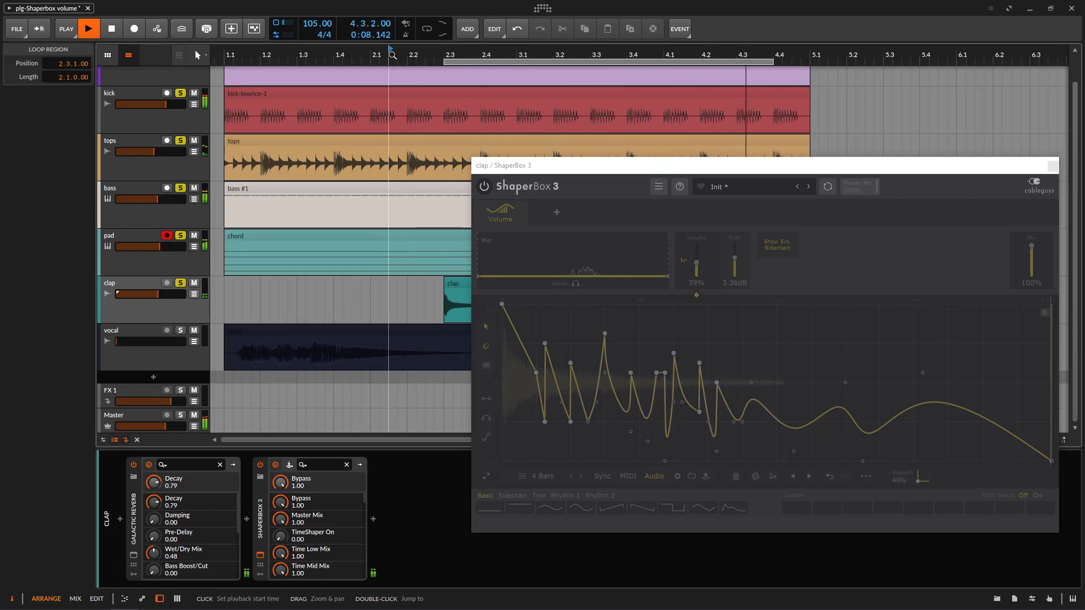
{"action": "key", "text": "space"}
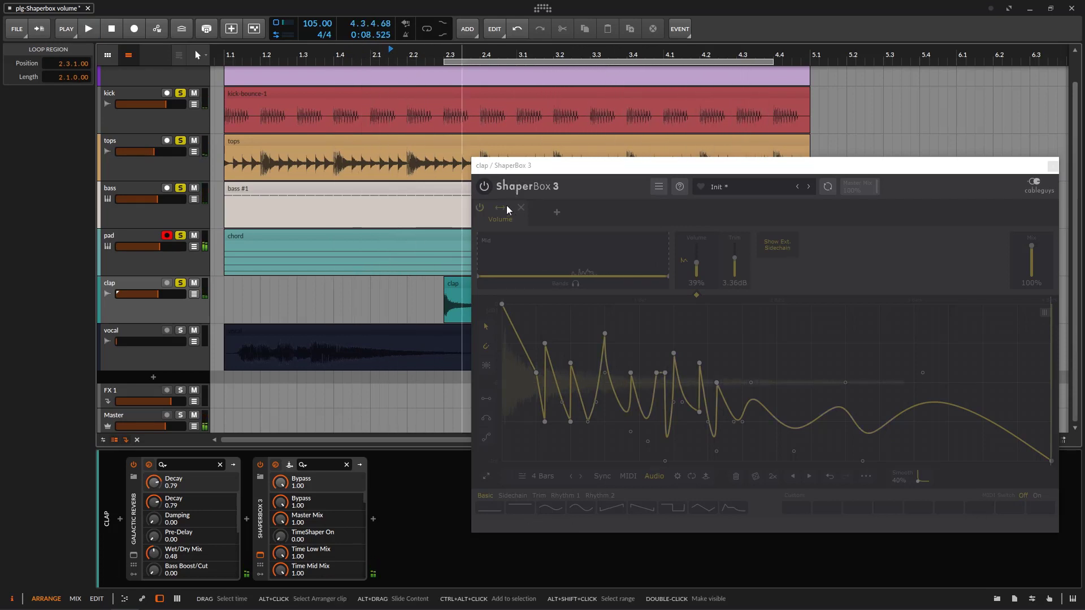
{"action": "left_click", "coordinate": [484, 185]}
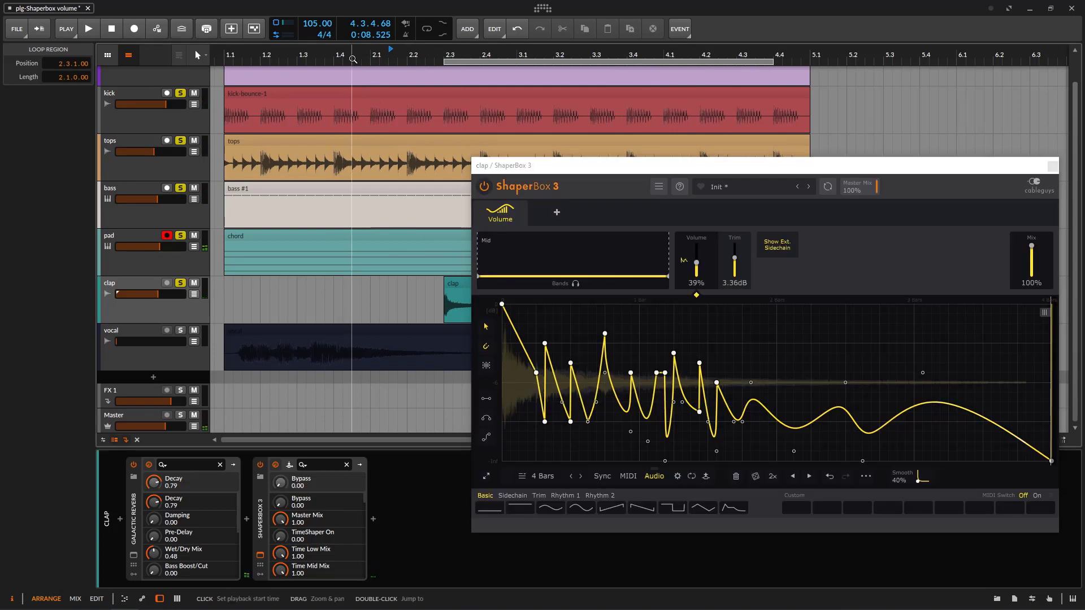
{"action": "left_click", "coordinate": [353, 59]}
{"action": "key", "text": "space"}
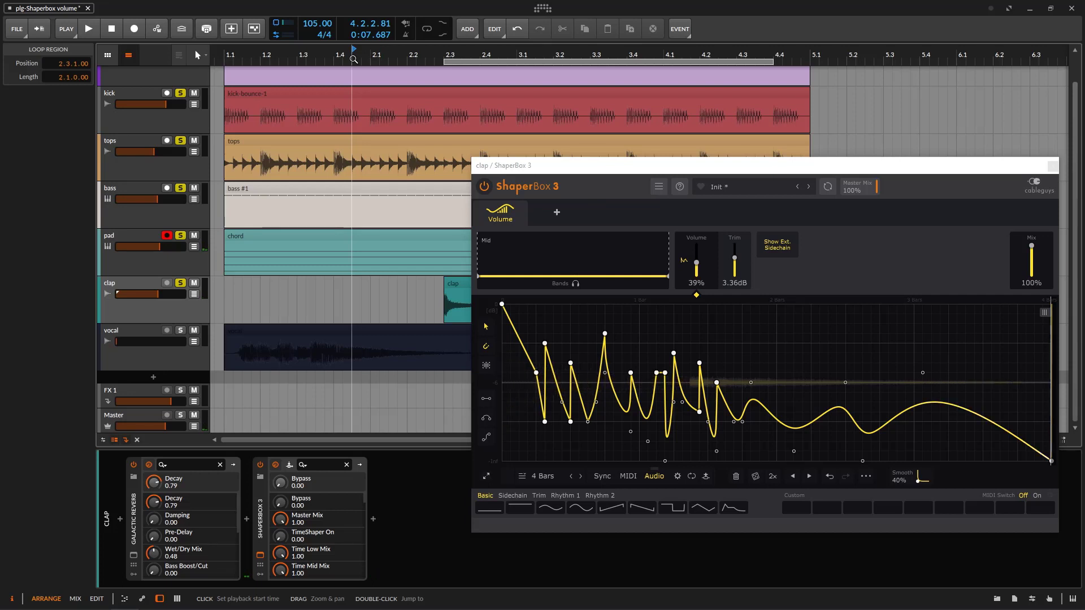
{"action": "left_click", "coordinate": [484, 187]}
{"action": "key", "text": "space"}
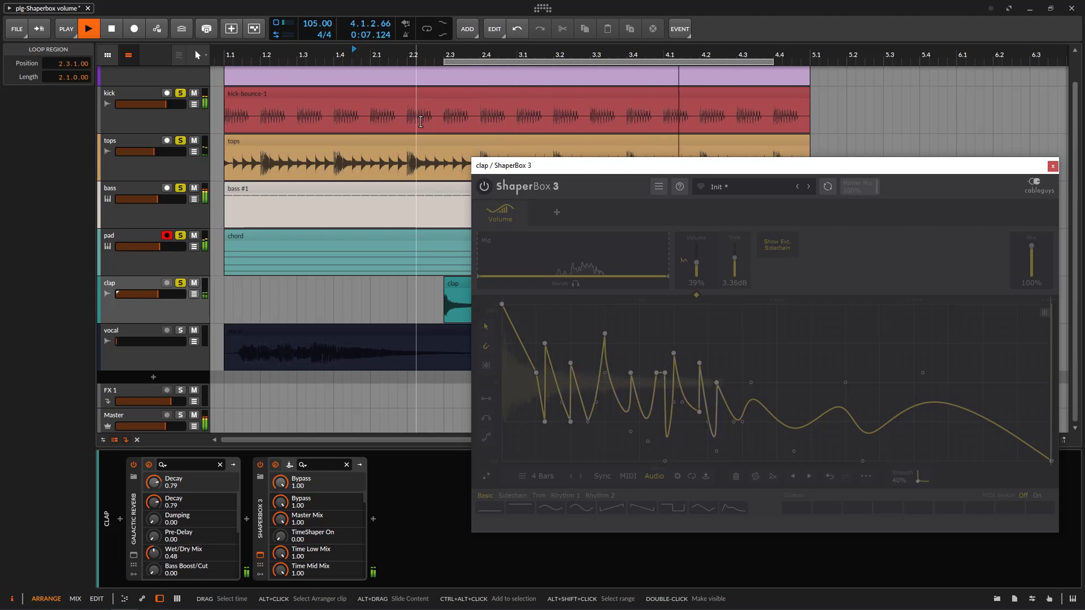
{"action": "key", "text": "space"}
{"action": "left_click", "coordinate": [484, 187]}
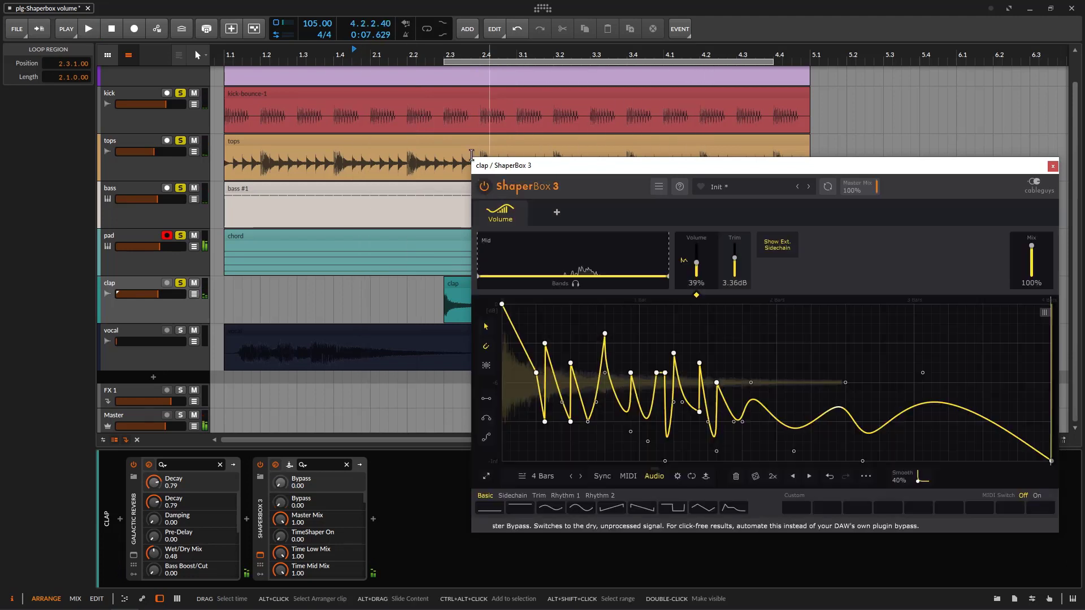
{"action": "left_click", "coordinate": [362, 53]}
{"action": "key", "text": "space"}
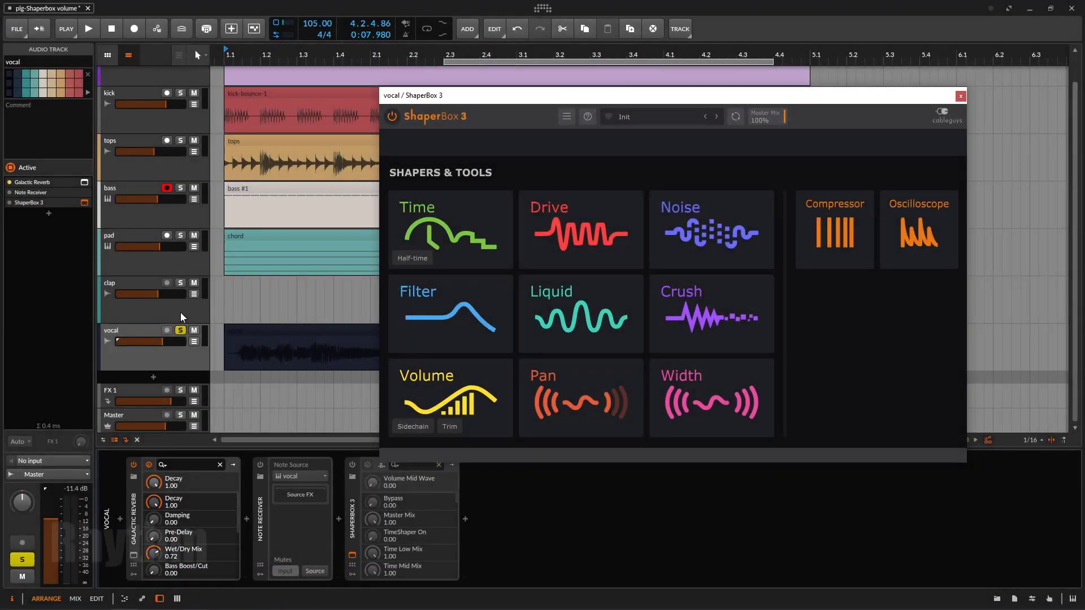
Step: Play the soloed vocal track with its ShaperBox 3 disabled, return playback to the start, and open the vocal's Galactic Reverb settings
{"action": "key", "text": "space"}
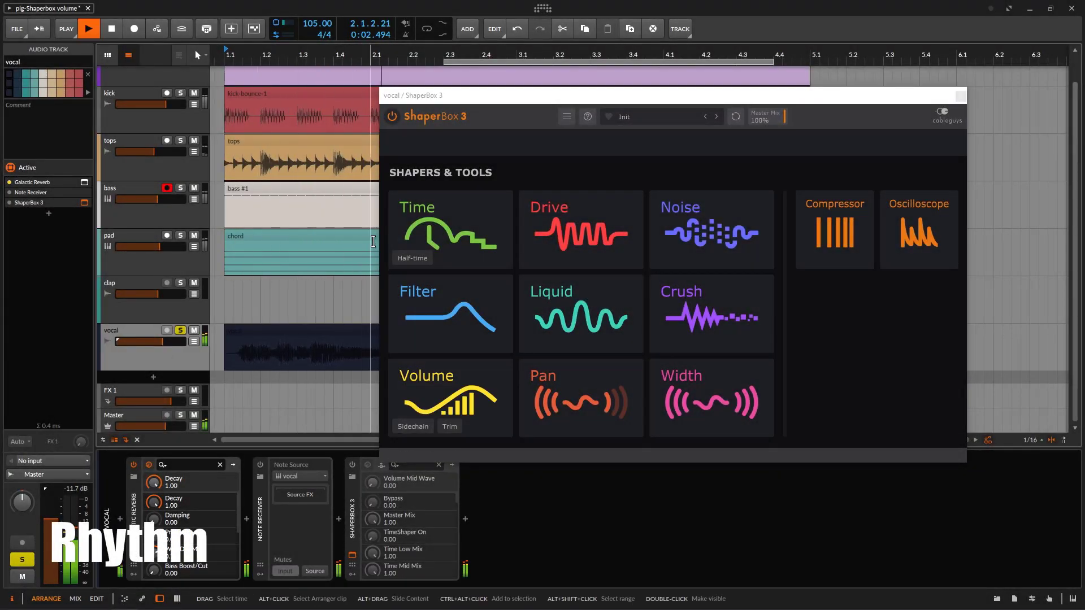
{"action": "left_click", "coordinate": [110, 30]}
{"action": "left_click", "coordinate": [111, 31]}
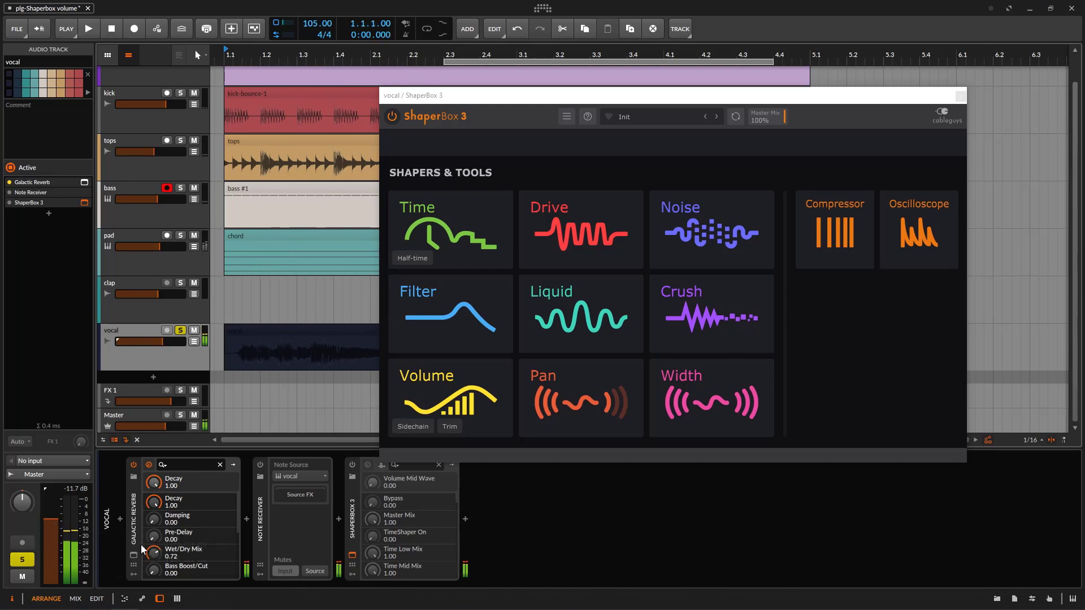
{"action": "left_click", "coordinate": [134, 555]}
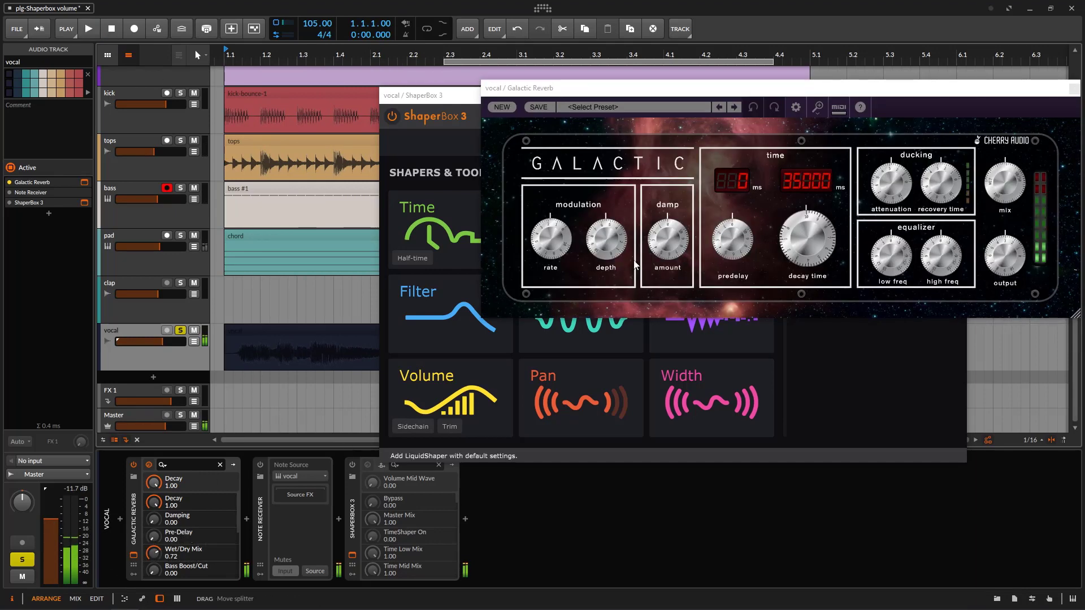
Step: Close the Galactic Reverb settings, play the soloed vocal, and add a Volume shaper to its ShaperBox 3
{"action": "left_click", "coordinate": [1073, 89]}
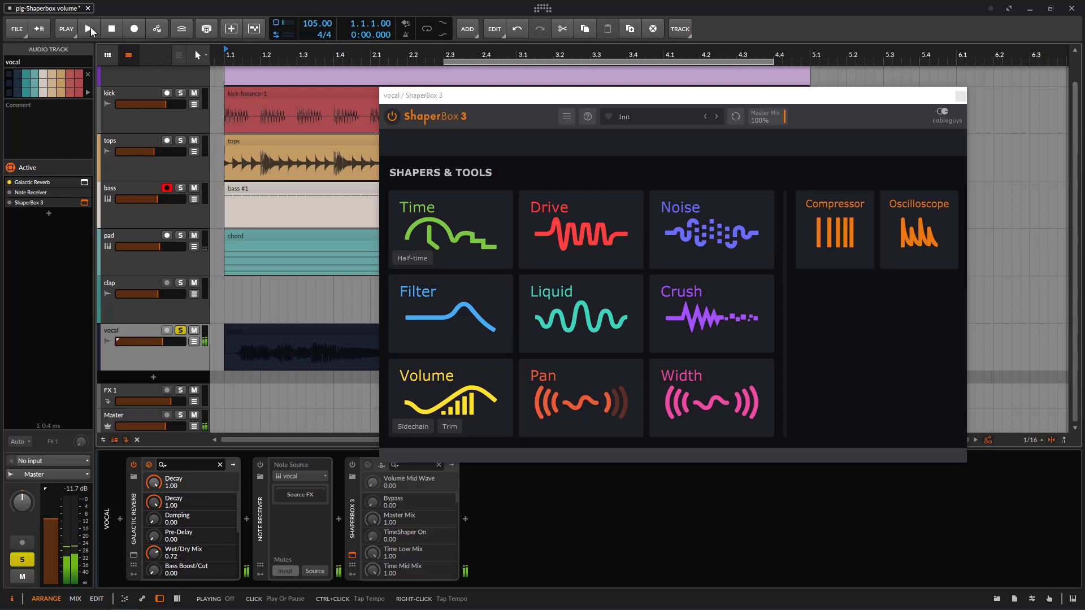
{"action": "left_click", "coordinate": [89, 29]}
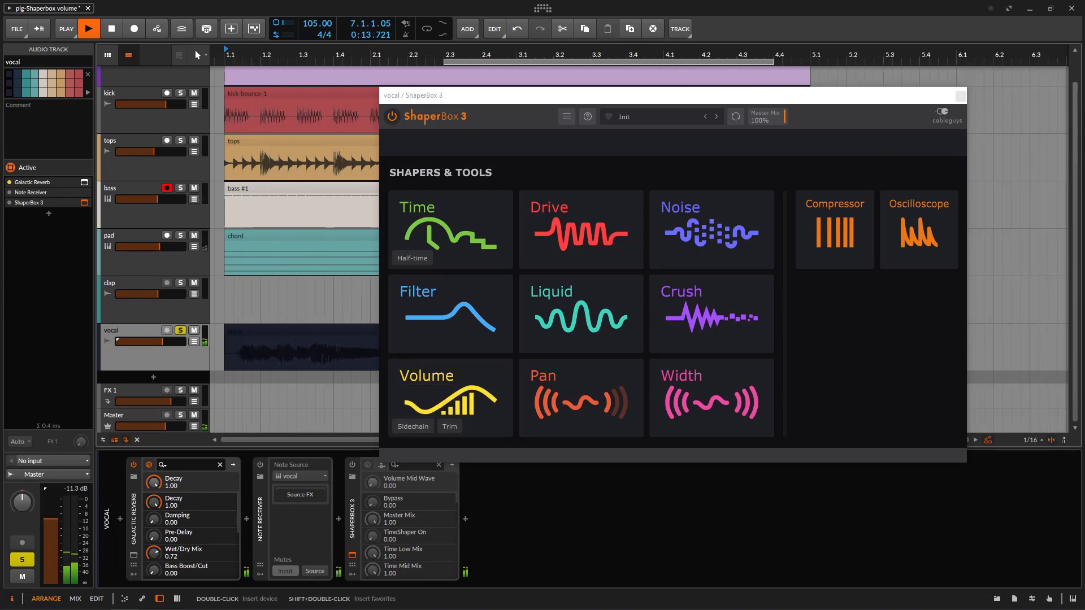
{"action": "left_click", "coordinate": [433, 390]}
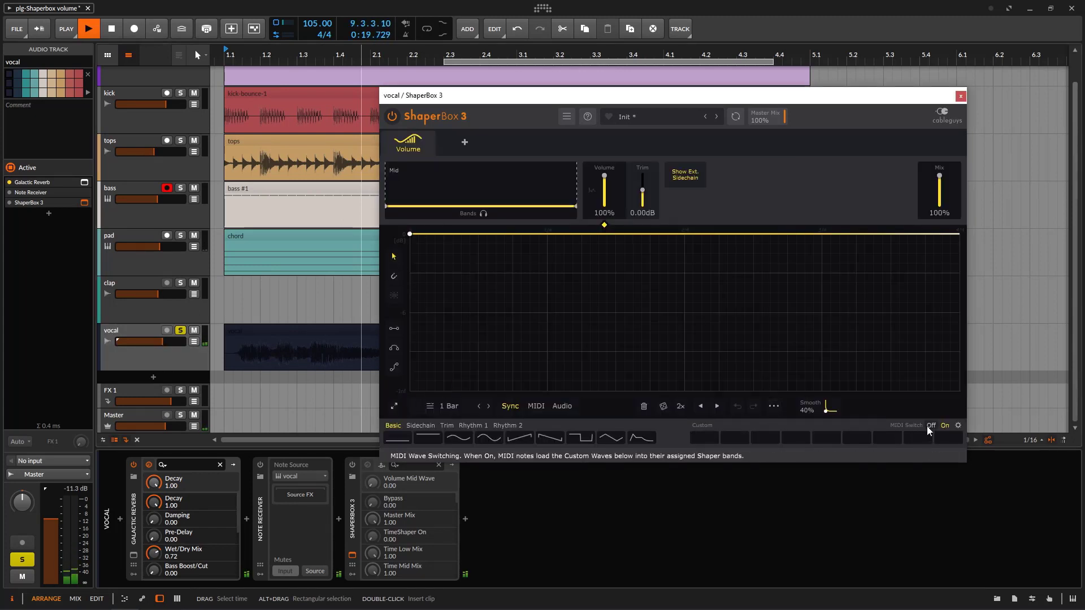
Step: Store the flat 0 dB wave in custom slot C# and clear the extra copy from slot D
{"action": "left_click", "coordinate": [704, 438]}
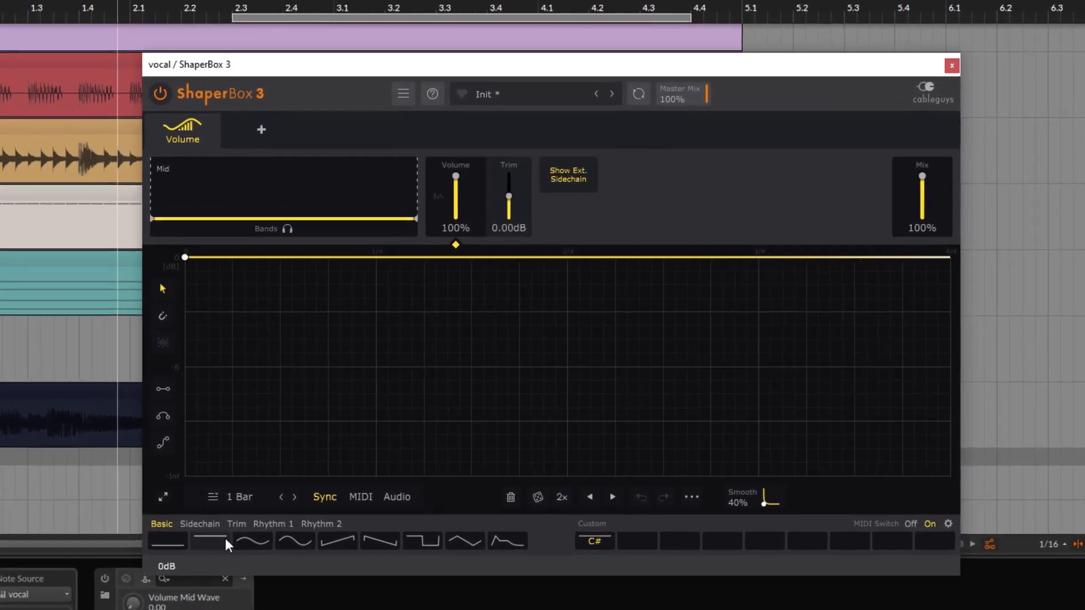
{"action": "left_click", "coordinate": [212, 540]}
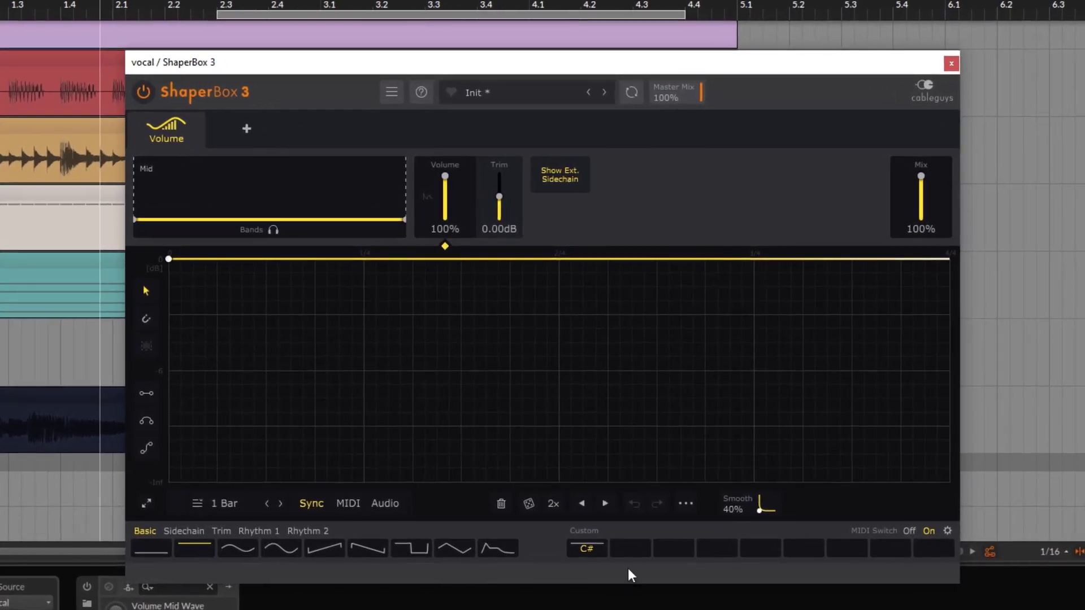
{"action": "left_click", "coordinate": [583, 554]}
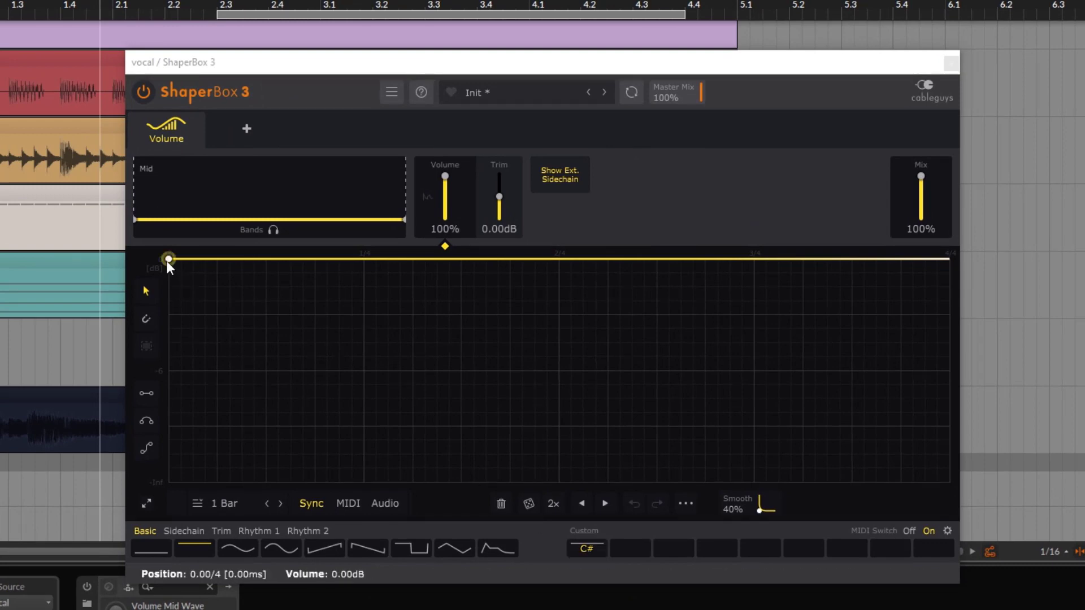
{"action": "left_click", "coordinate": [635, 547]}
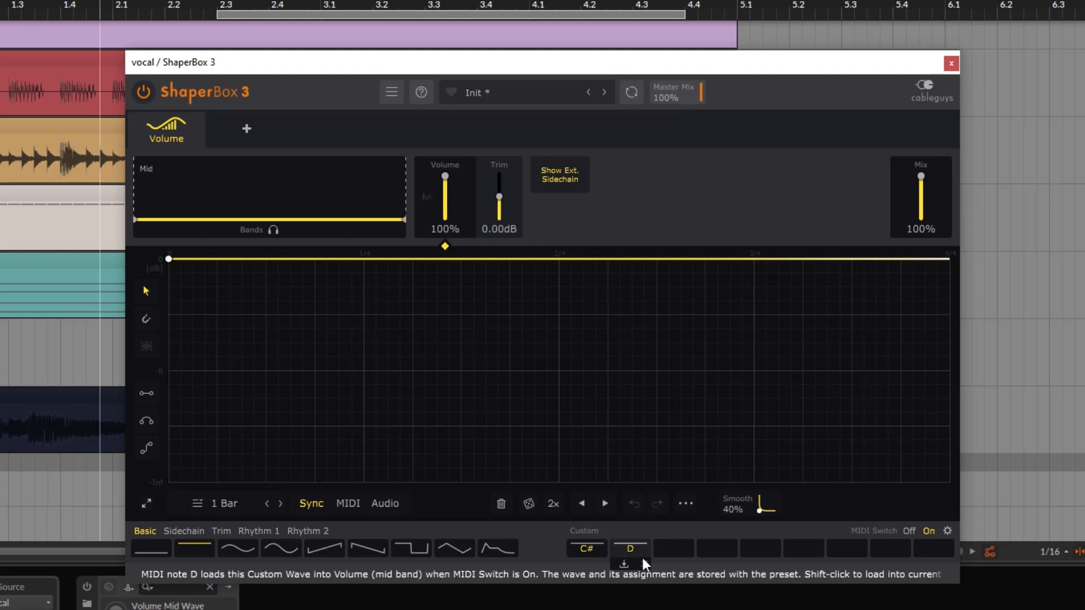
{"action": "left_click", "coordinate": [643, 563]}
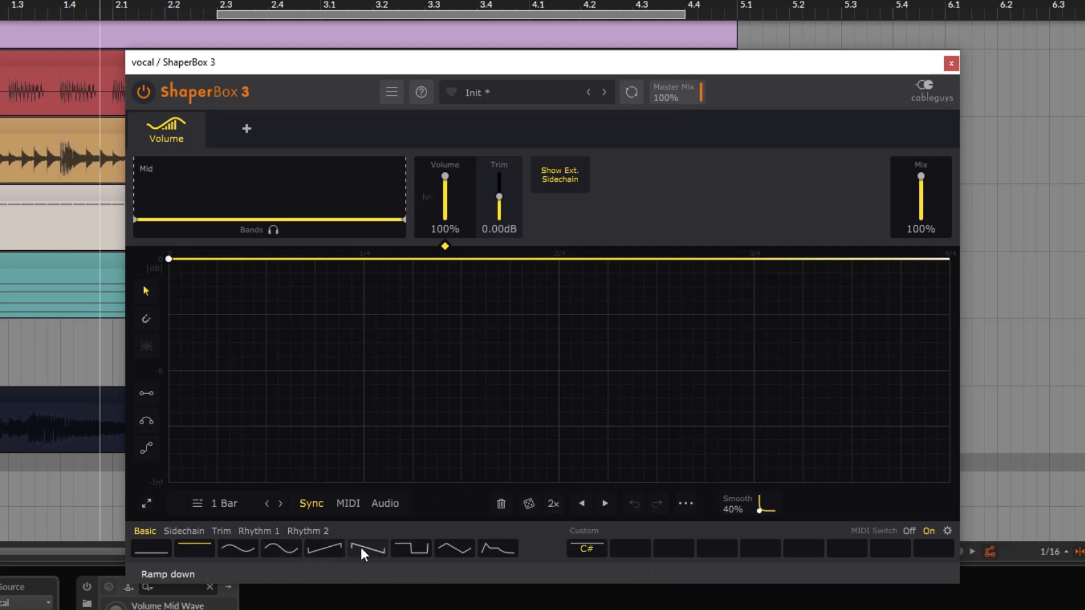
Step: Load the Rhythm 1 wave with four decaying pulses, store it in custom slot D, and clear the duplicate from slot D#
{"action": "left_click", "coordinate": [241, 531]}
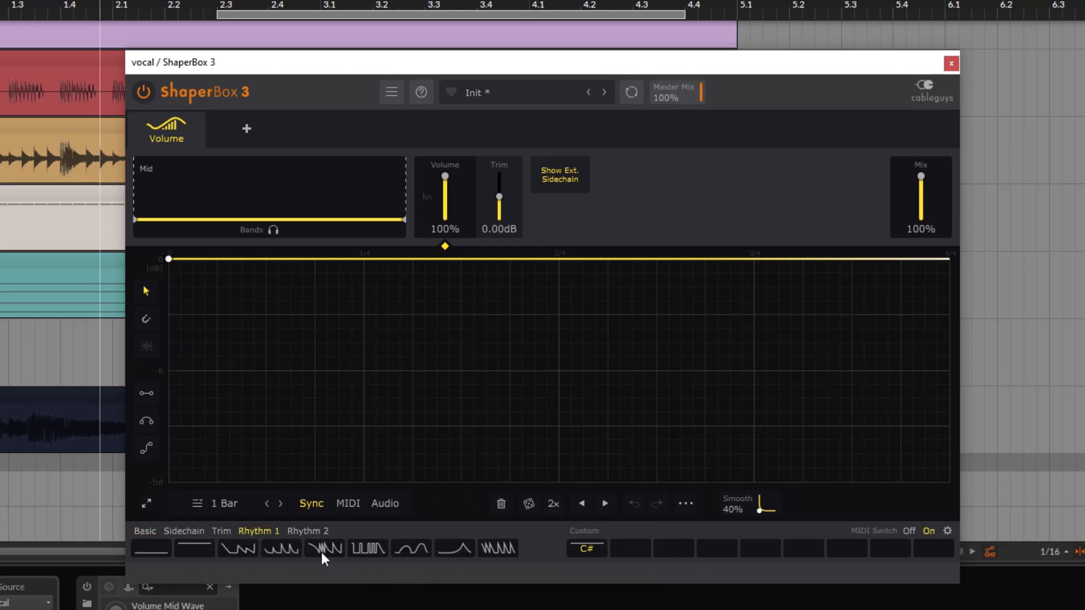
{"action": "left_click", "coordinate": [282, 549]}
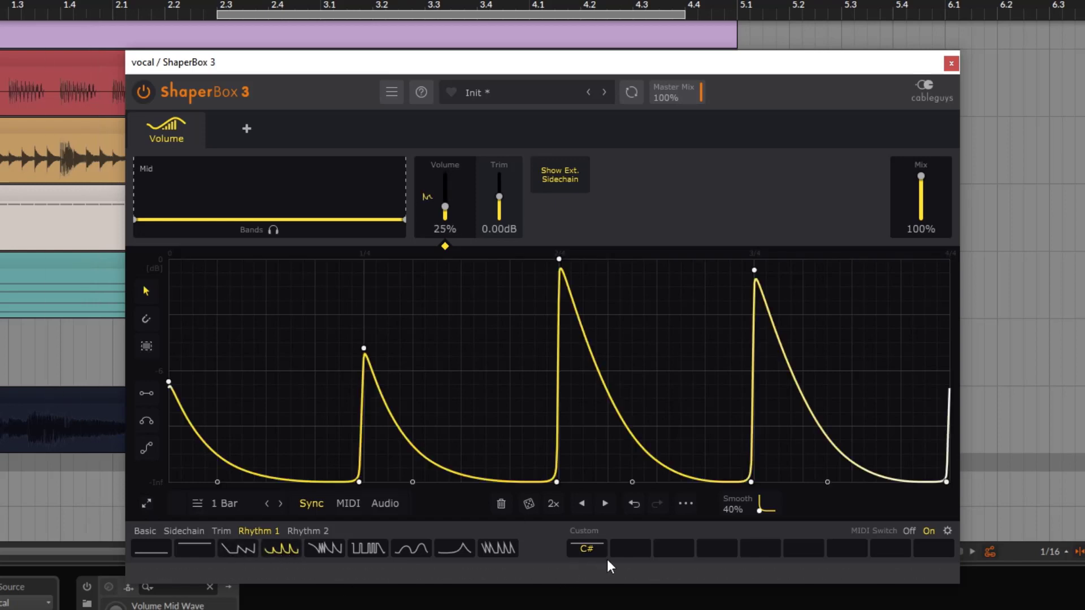
{"action": "left_click", "coordinate": [628, 548]}
{"action": "left_click", "coordinate": [675, 548]}
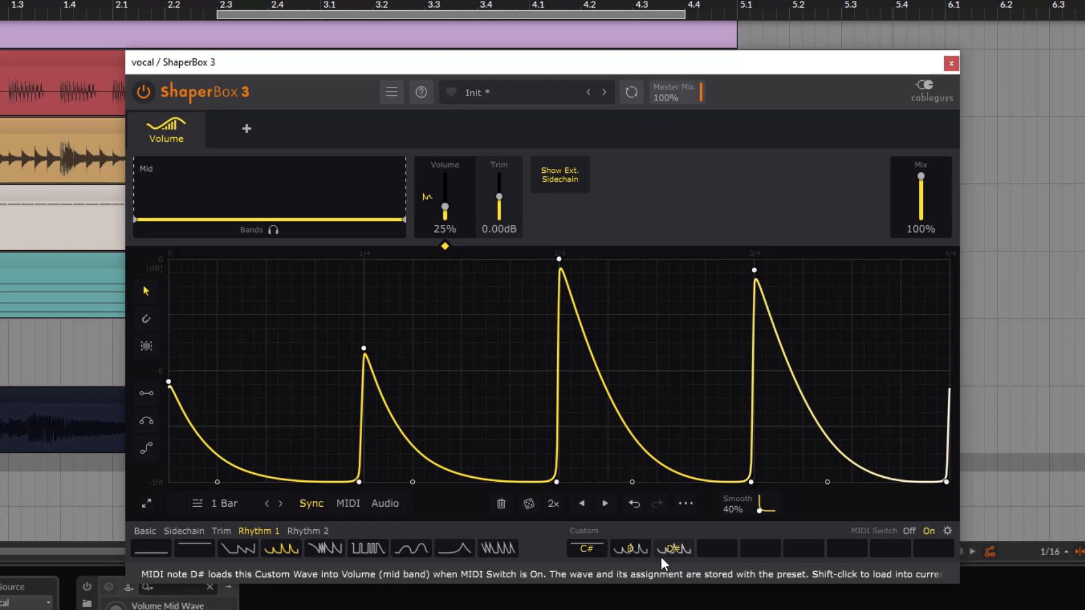
{"action": "left_click", "coordinate": [690, 564]}
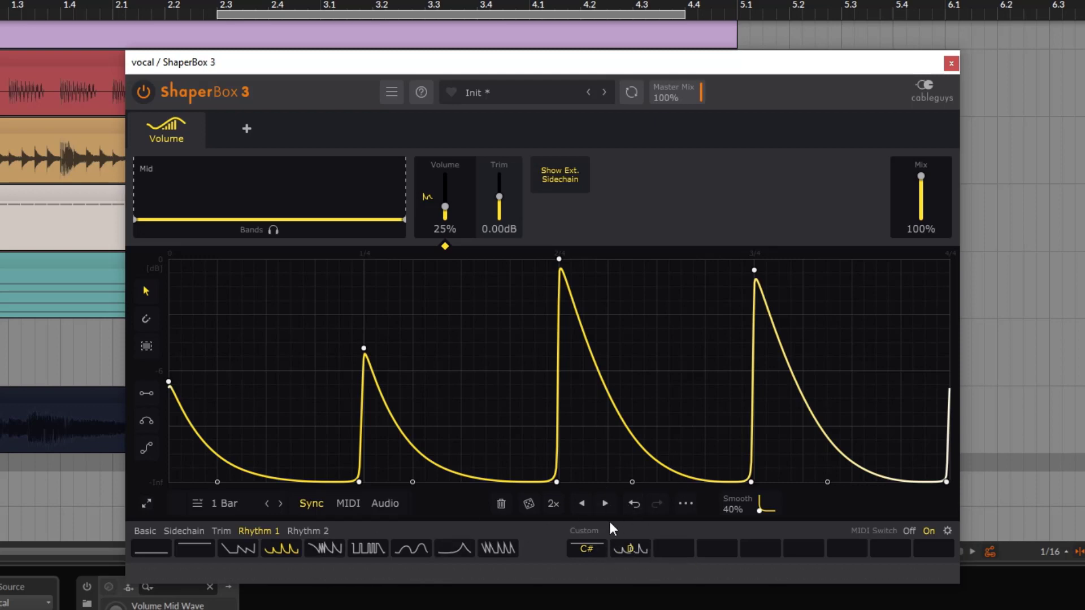
Step: Double the pulse wave and store it in custom slot D#, and store a further doubled version in slot E
{"action": "left_click", "coordinate": [553, 505]}
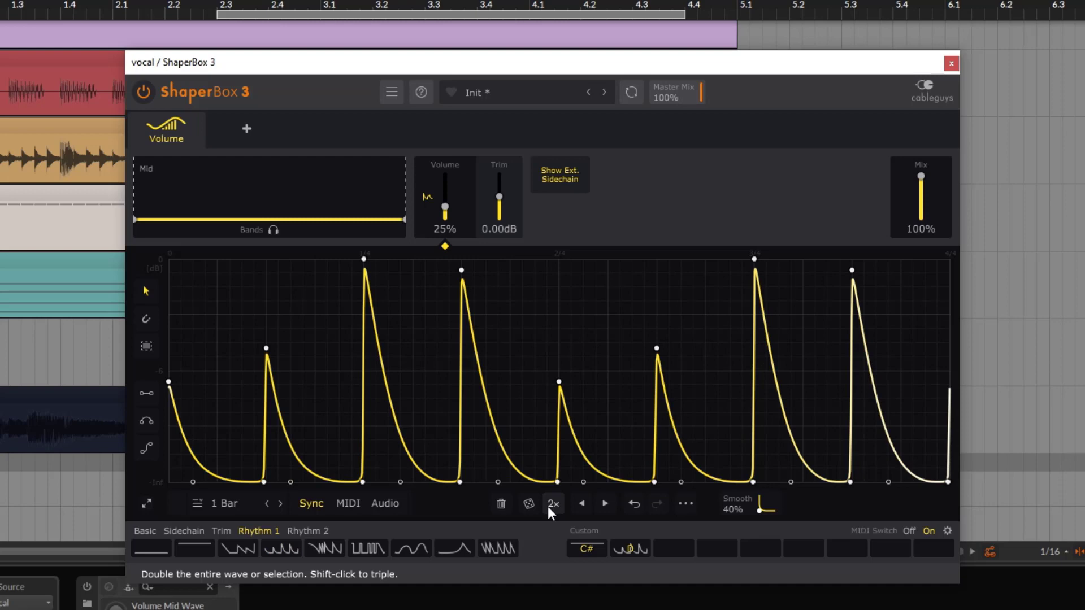
{"action": "left_click", "coordinate": [671, 547]}
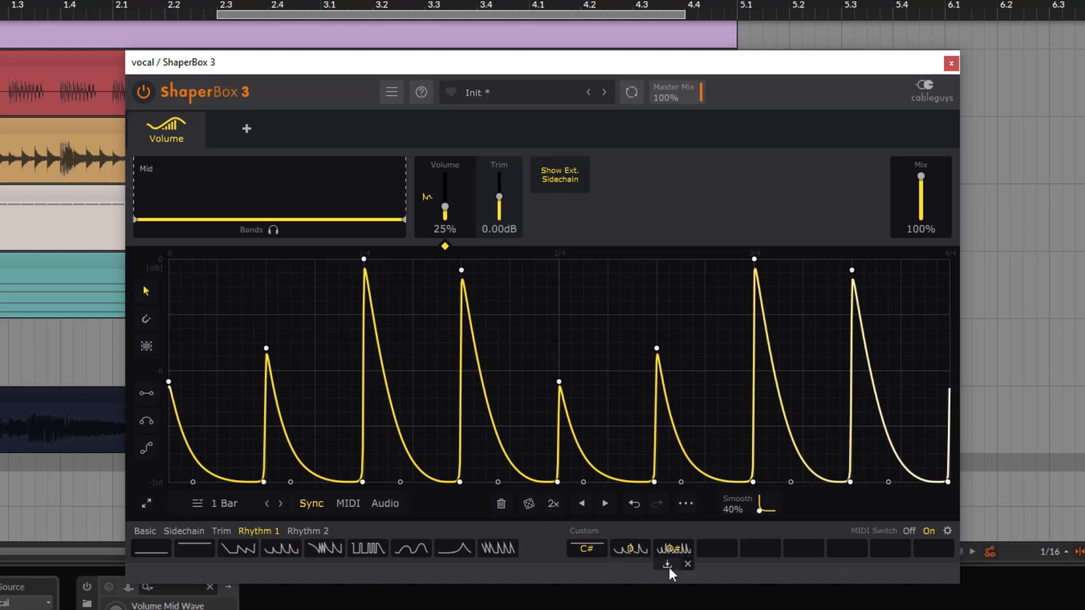
{"action": "left_click", "coordinate": [553, 505]}
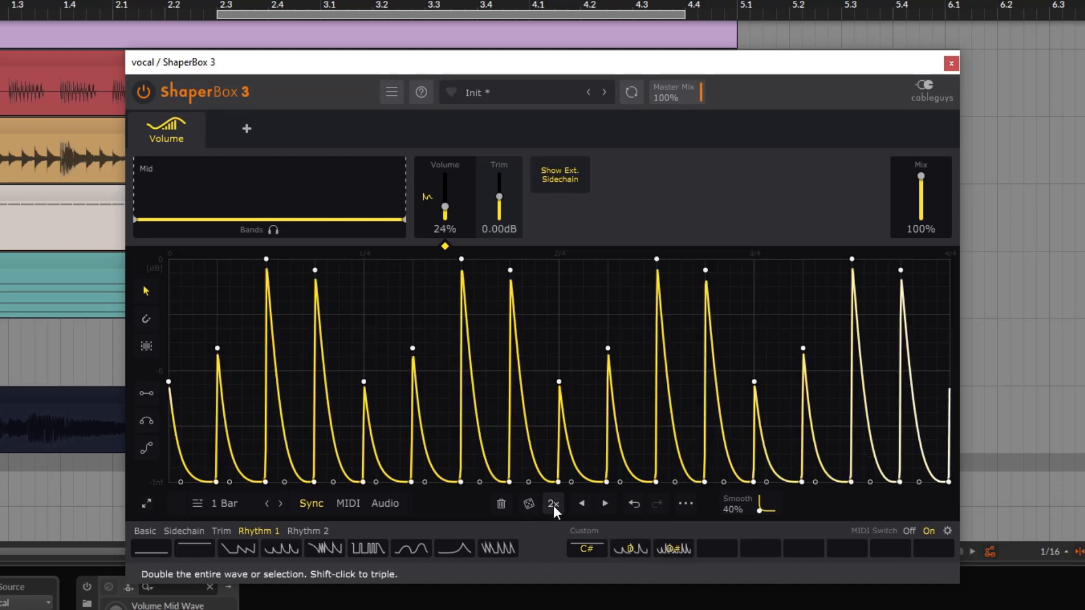
{"action": "left_click", "coordinate": [713, 547]}
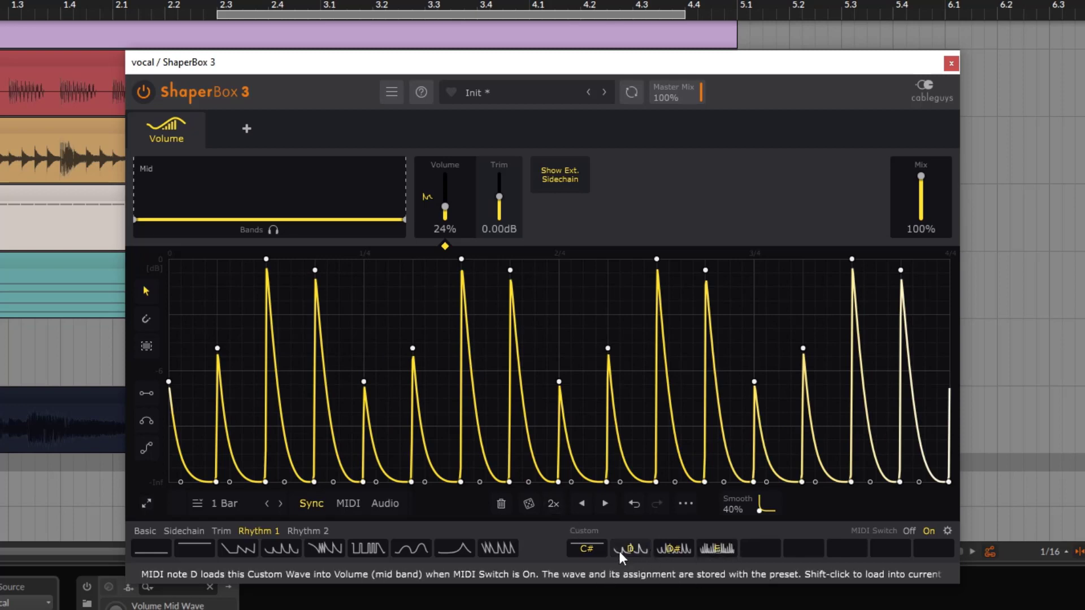
Step: Recall the custom waves D, D# and E one after another, ending on the flat wave C#
{"action": "left_click", "coordinate": [622, 545]}
{"action": "left_click", "coordinate": [677, 545]}
{"action": "left_click", "coordinate": [713, 545]}
{"action": "left_click", "coordinate": [590, 543]}
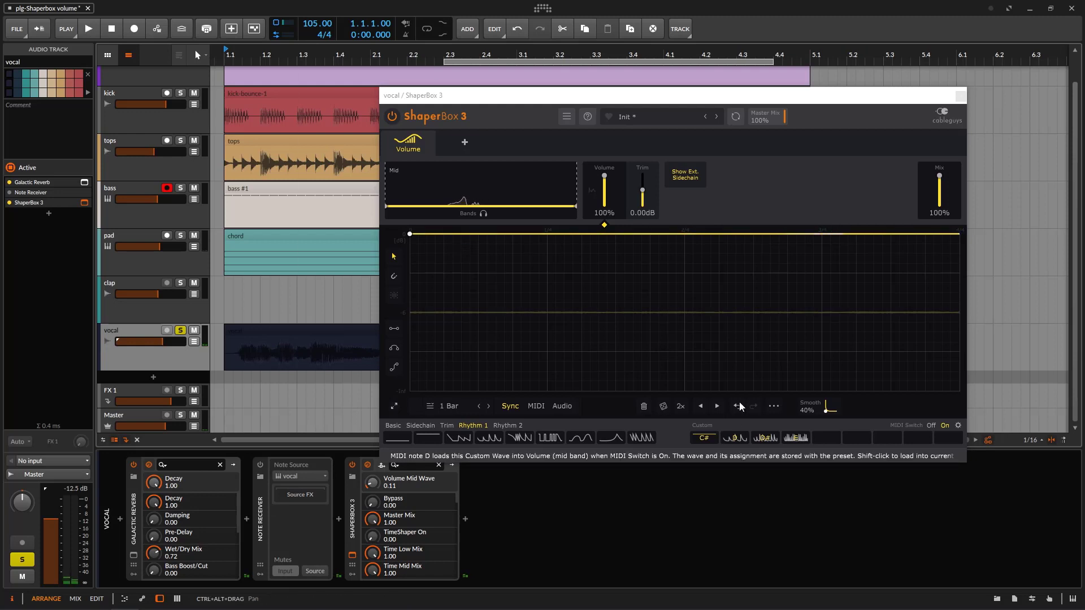
Step: Play the soloed vocal while switching its Volume wave live among custom slots D, D# and E, and stop playback
{"action": "left_click_drag", "start_coordinate": [708, 96], "coordinate": [680, 87]}
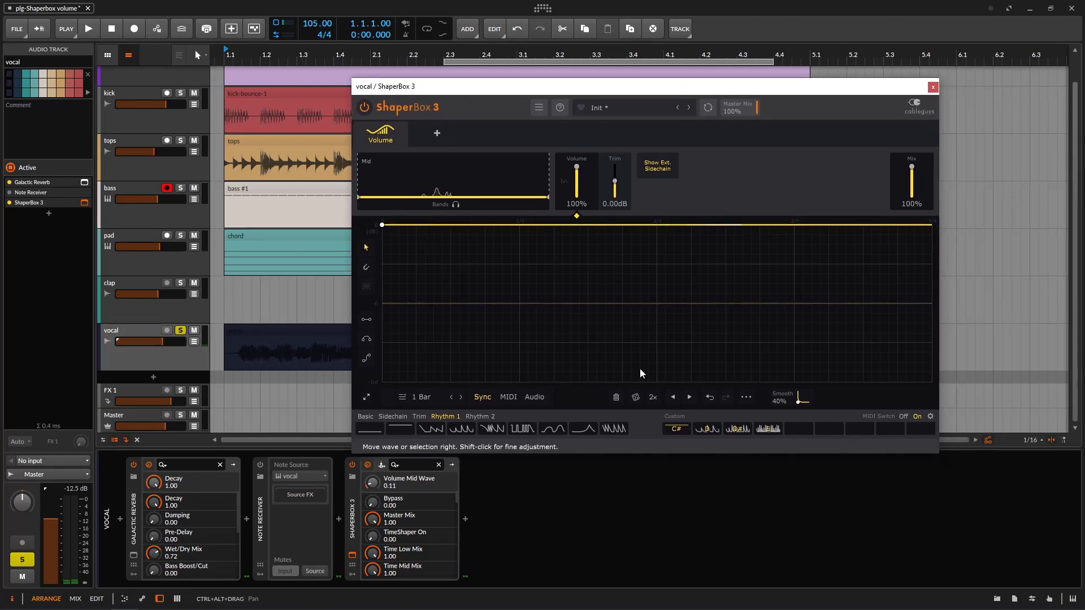
{"action": "left_click", "coordinate": [89, 28]}
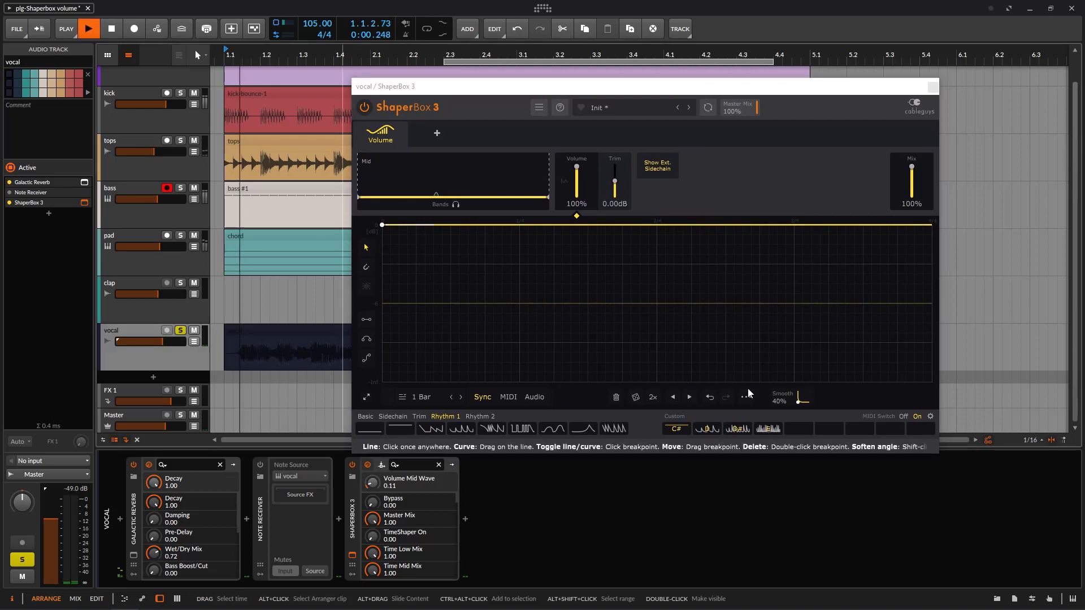
{"action": "left_click", "coordinate": [708, 431]}
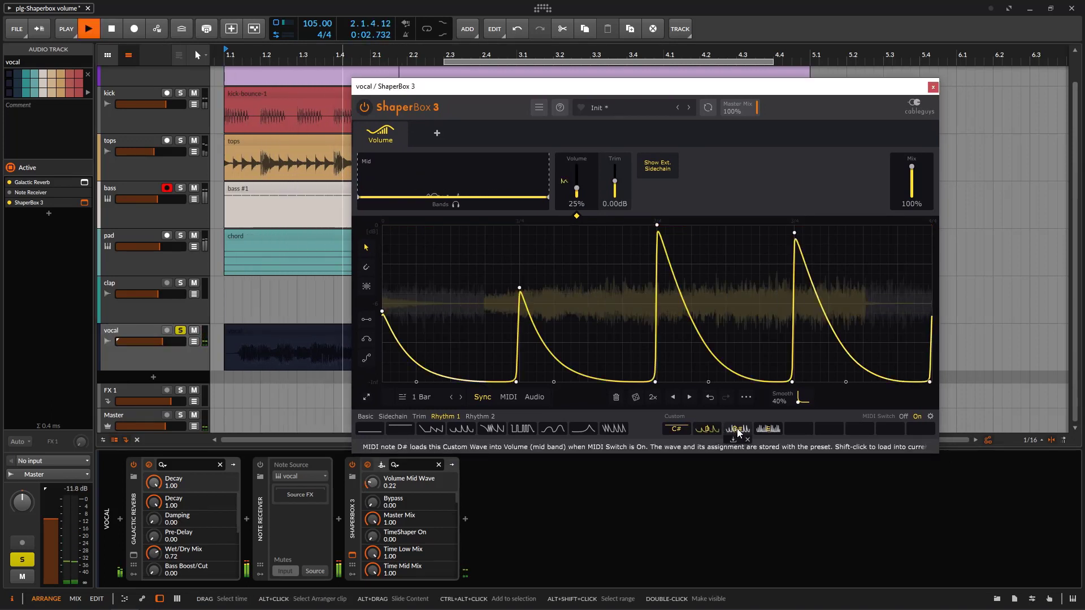
{"action": "left_click", "coordinate": [737, 431]}
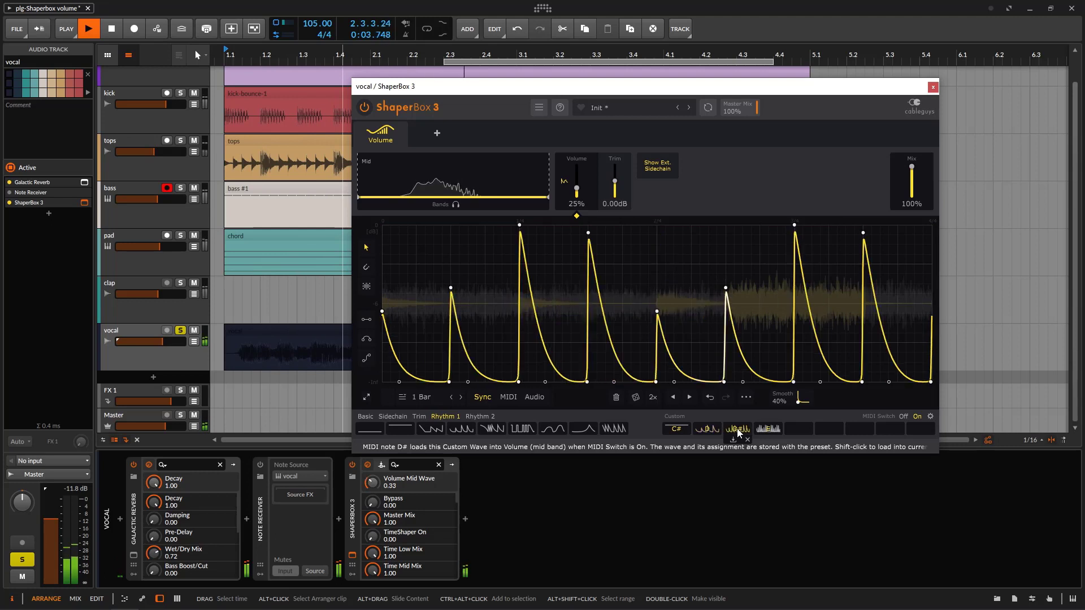
{"action": "left_click", "coordinate": [768, 432]}
{"action": "left_click", "coordinate": [733, 432]}
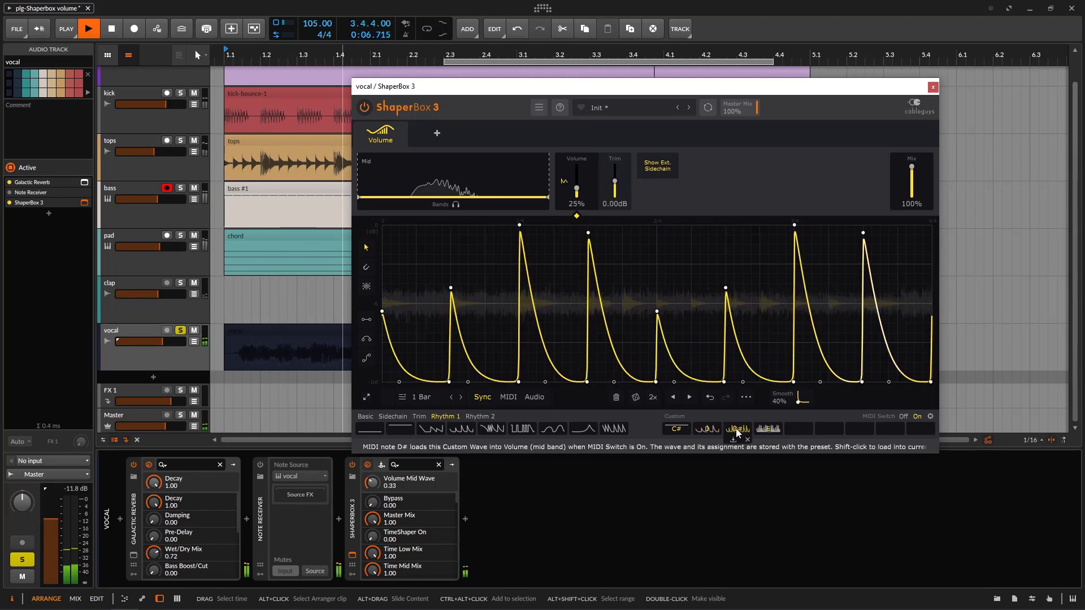
{"action": "left_click", "coordinate": [768, 433]}
{"action": "left_click", "coordinate": [707, 431]}
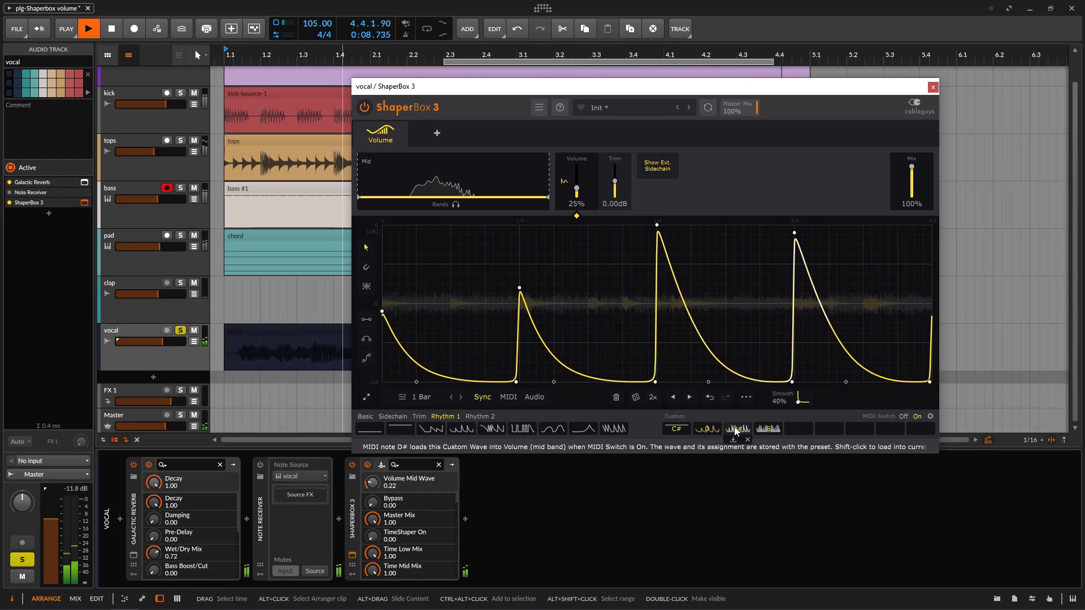
{"action": "left_click", "coordinate": [734, 432]}
{"action": "left_click", "coordinate": [763, 432]}
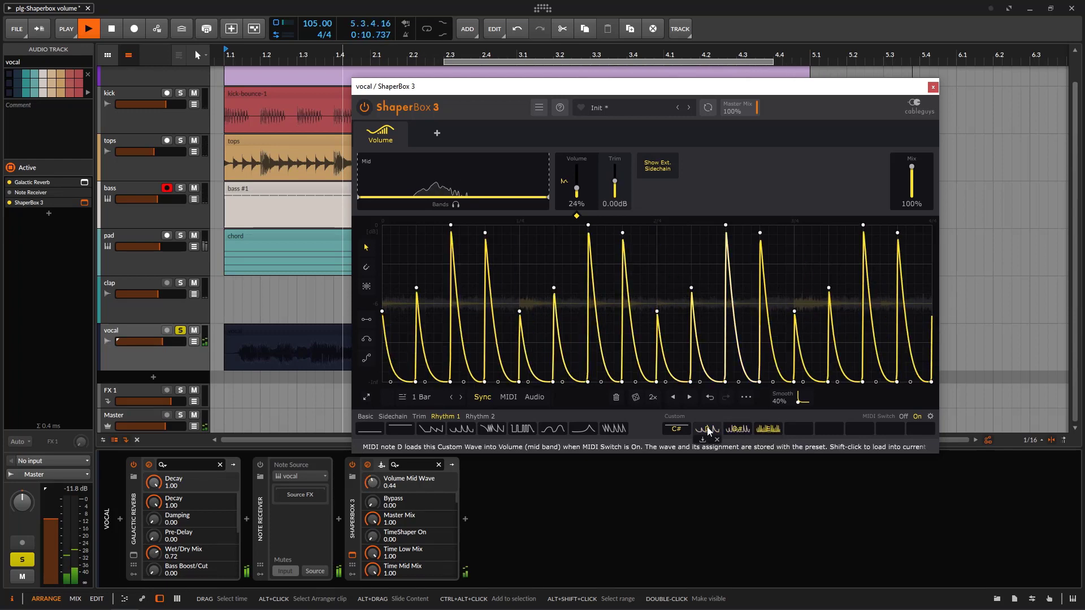
{"action": "left_click", "coordinate": [707, 431]}
{"action": "left_click", "coordinate": [733, 433]}
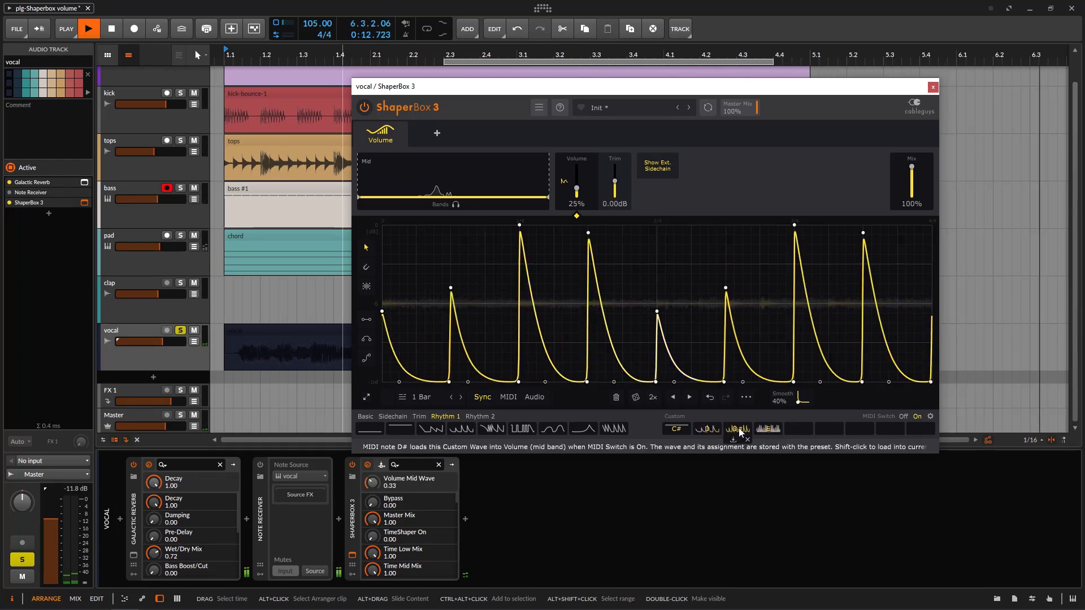
{"action": "key", "text": "space"}
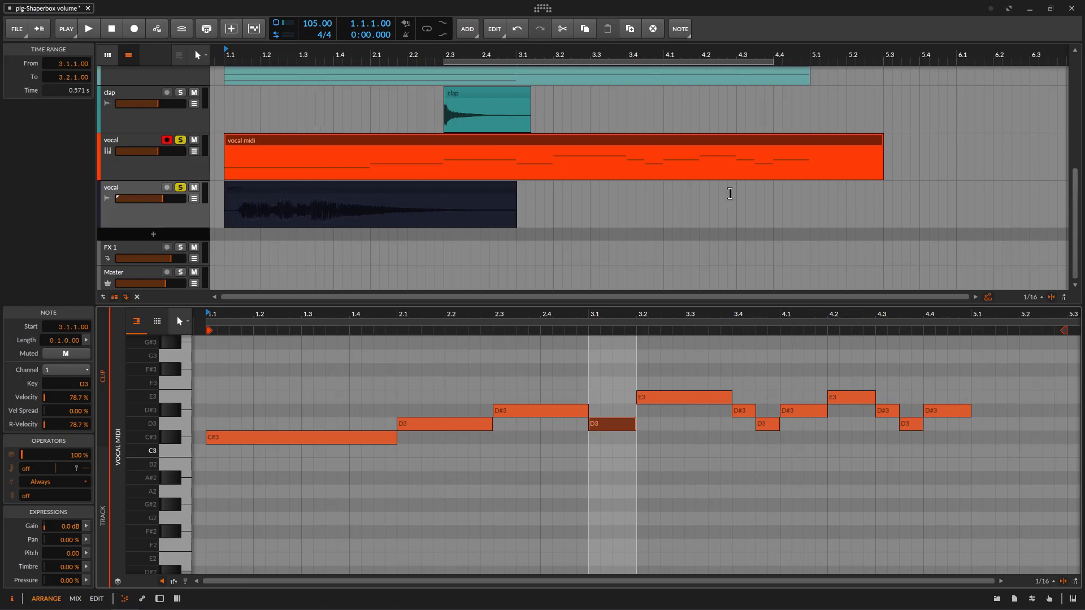
Step: Open the vocal audio track's ShaperBox 3 and play the vocal with the vocal MIDI clip switching the custom waves
{"action": "double_click", "coordinate": [185, 222]}
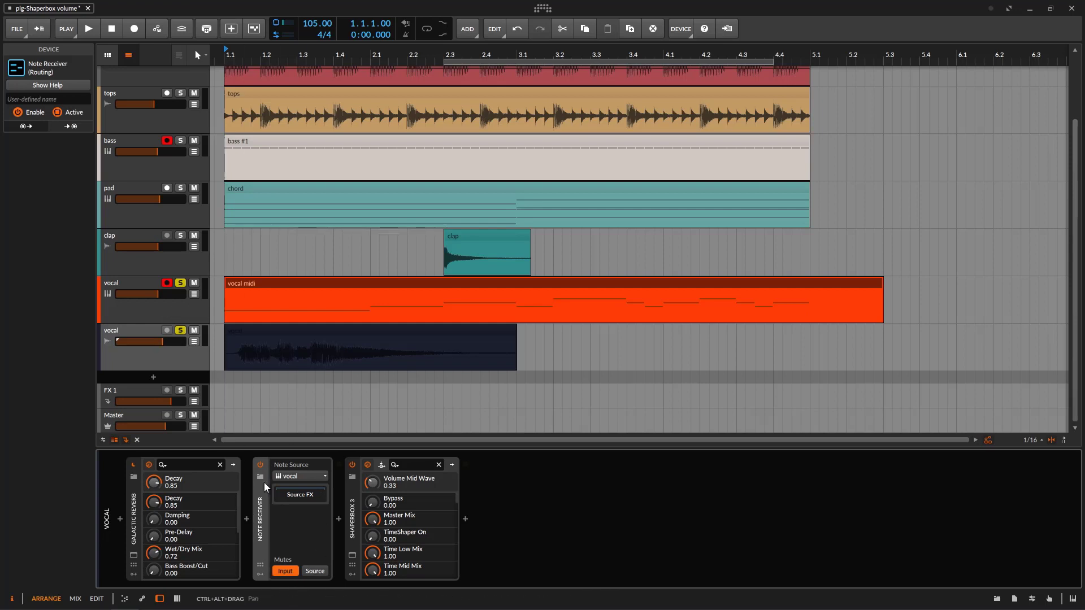
{"action": "left_click", "coordinate": [354, 552]}
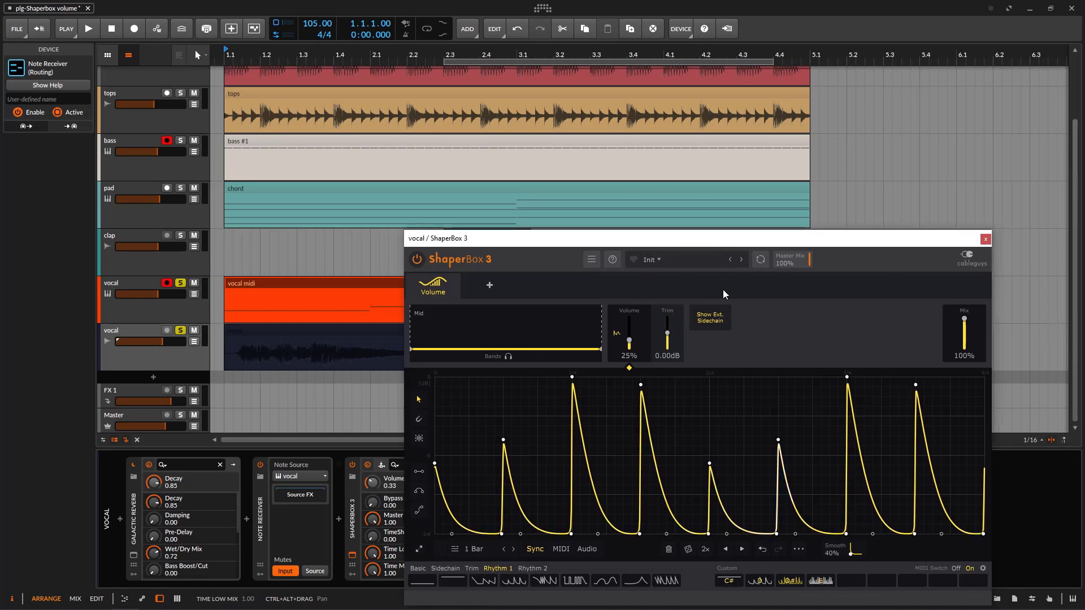
{"action": "left_click_drag", "start_coordinate": [726, 247], "coordinate": [798, 227]}
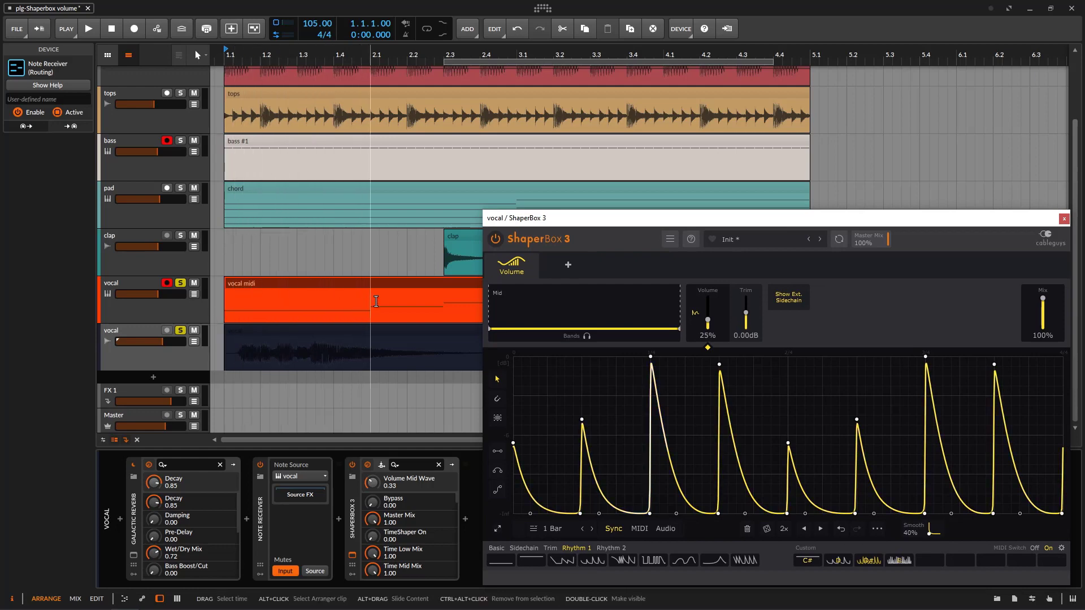
{"action": "left_click_drag", "start_coordinate": [579, 222], "coordinate": [515, 140]}
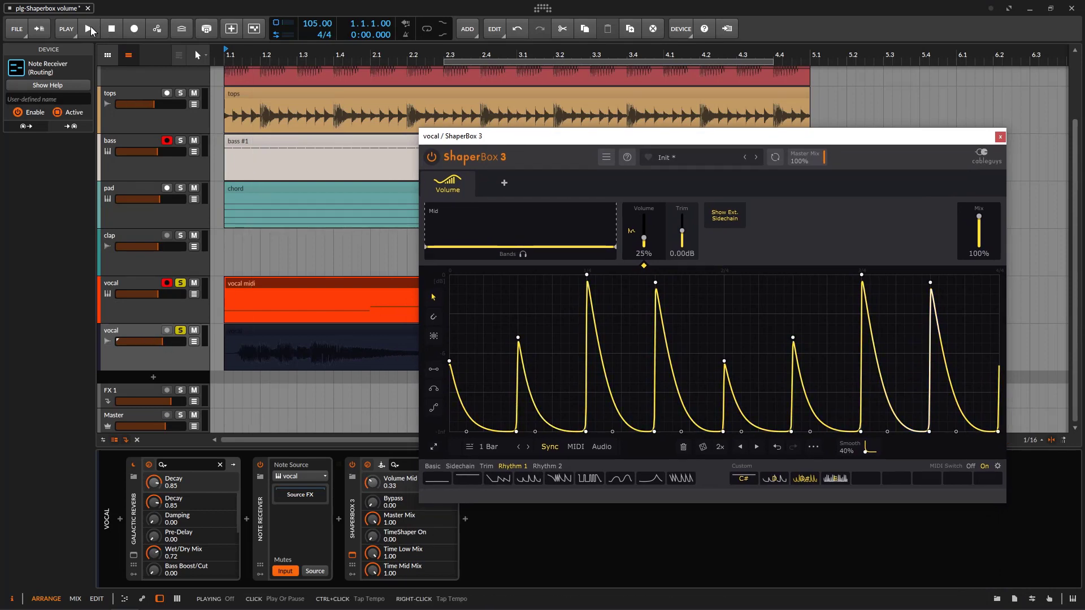
{"action": "left_click", "coordinate": [91, 29]}
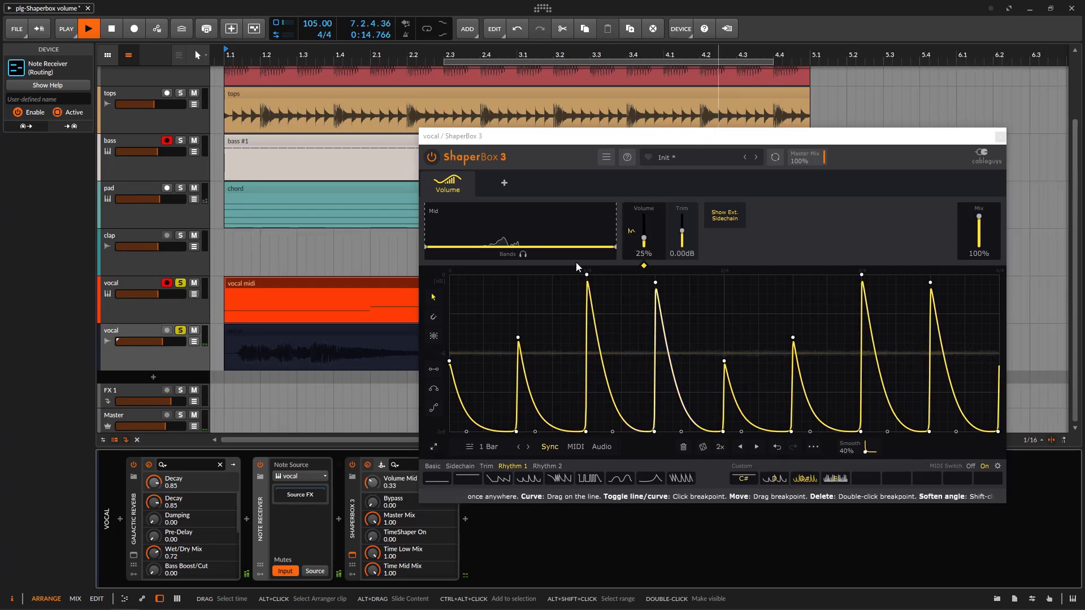
{"action": "left_click", "coordinate": [111, 30]}
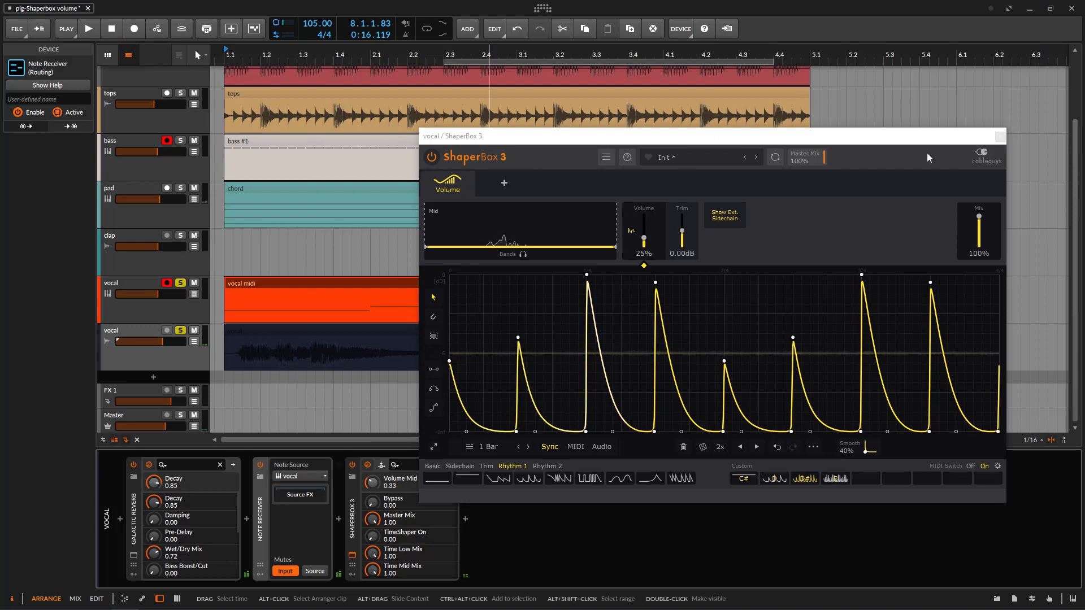
Step: Move ShaperBox 3 aside to show the vocal MIDI clip, bring it back, and recall custom waves E and D
{"action": "left_click_drag", "start_coordinate": [920, 141], "coordinate": [761, 367]}
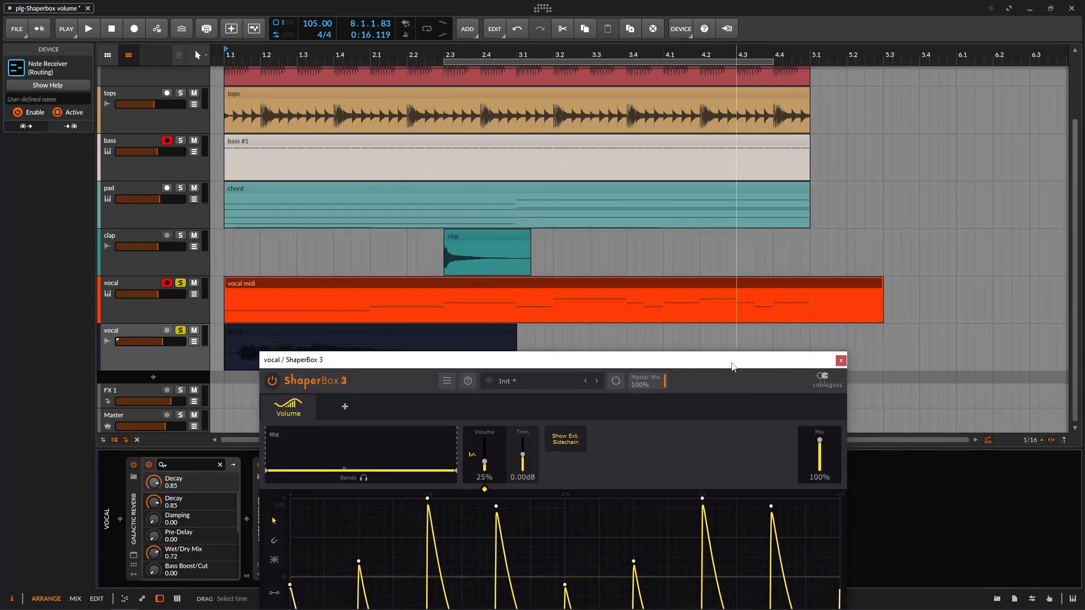
{"action": "left_click_drag", "start_coordinate": [731, 366], "coordinate": [784, 147]}
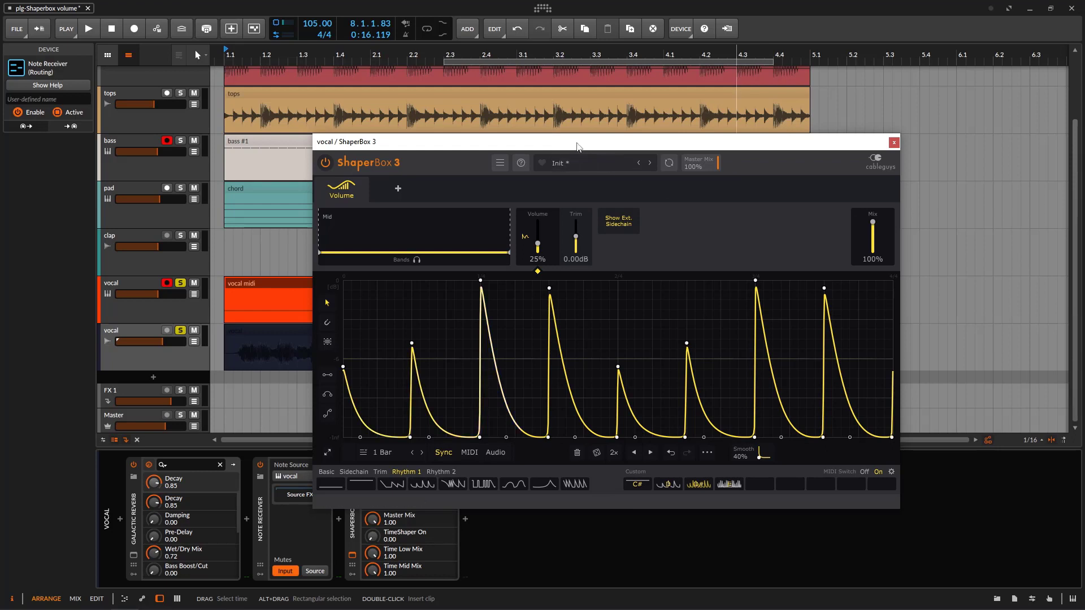
{"action": "left_click_drag", "start_coordinate": [577, 146], "coordinate": [598, 138]}
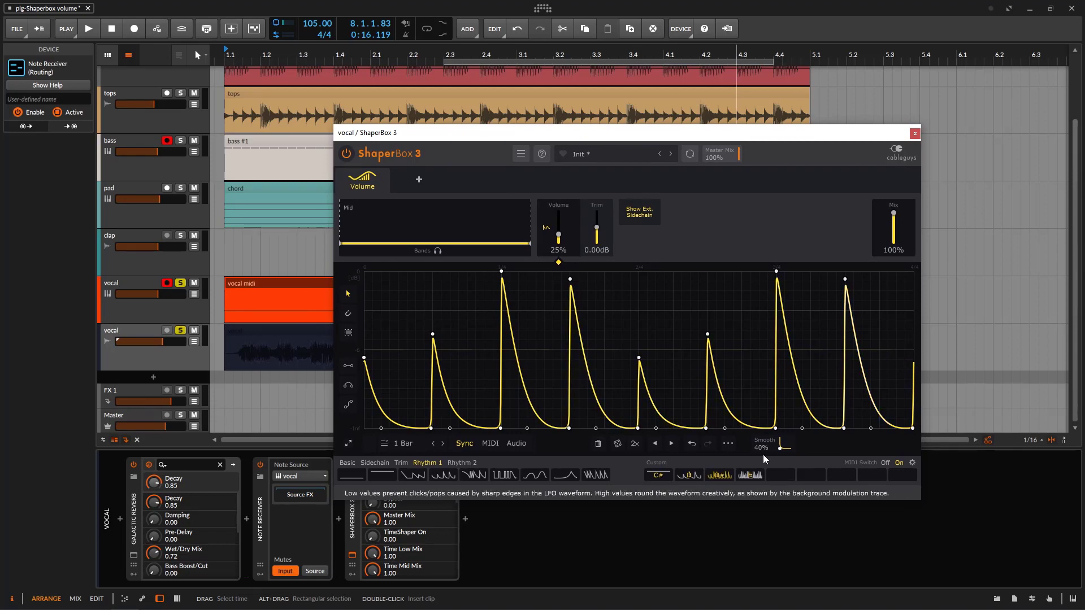
{"action": "left_click", "coordinate": [747, 476]}
{"action": "left_click", "coordinate": [689, 476]}
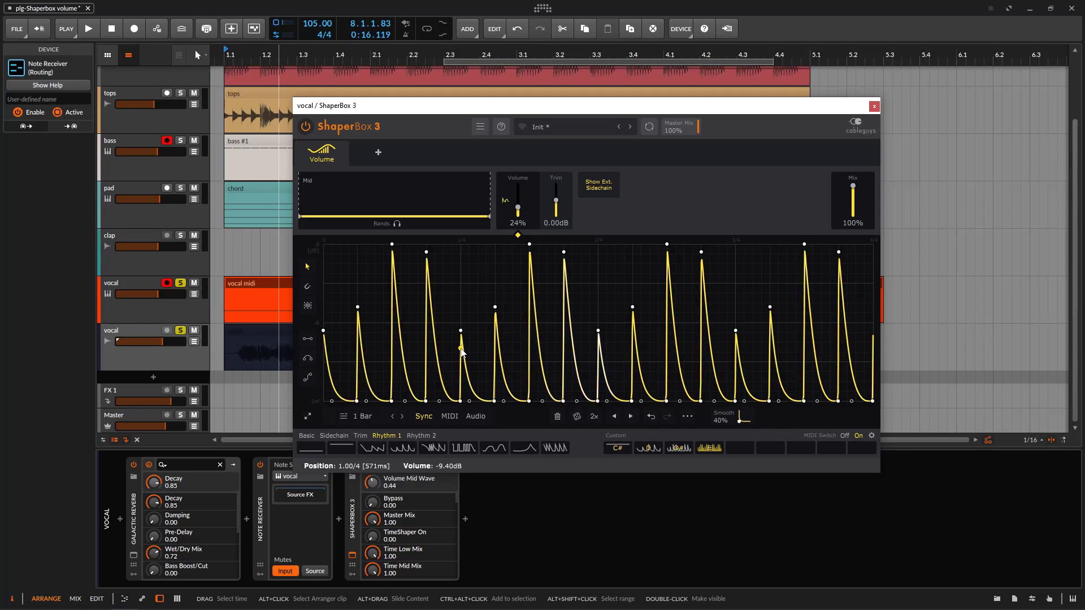
Step: Remove the Volume shaper from the vocal's ShaperBox 3
{"action": "mouse_move", "coordinate": [341, 156]}
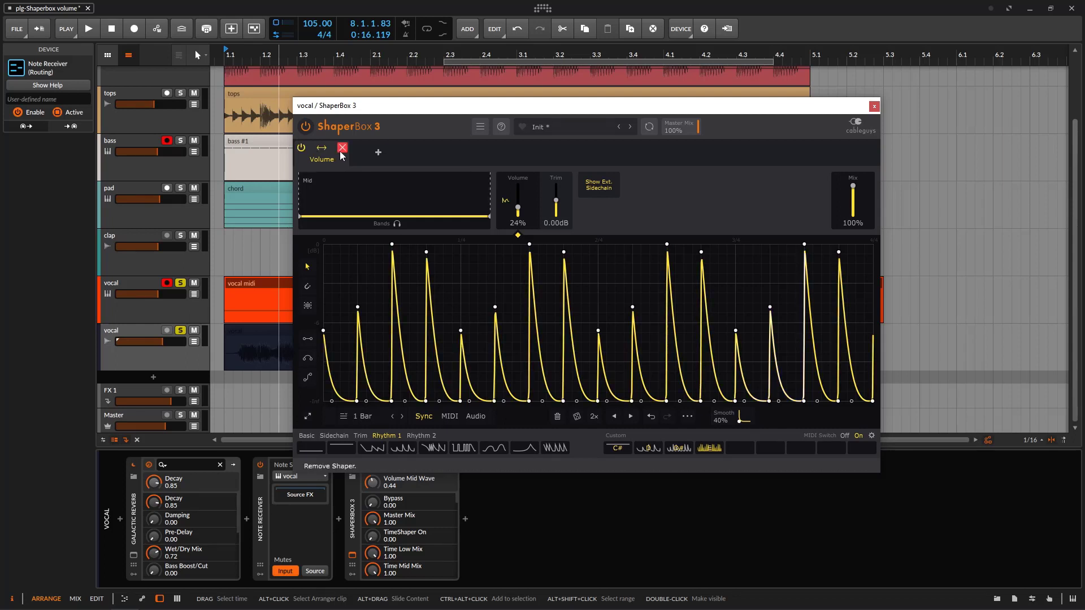
{"action": "left_click", "coordinate": [342, 148]}
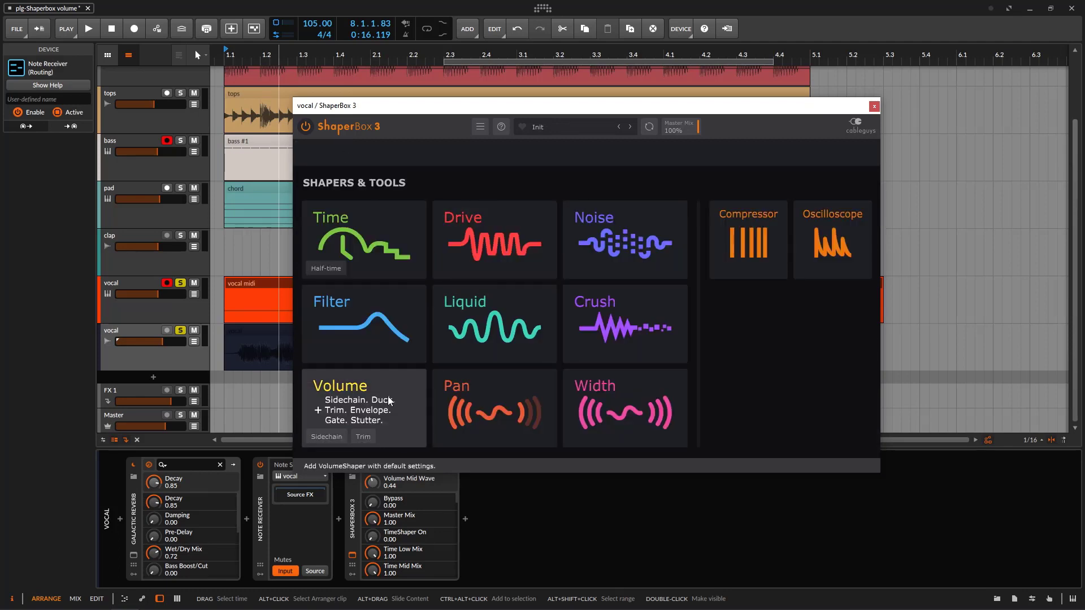